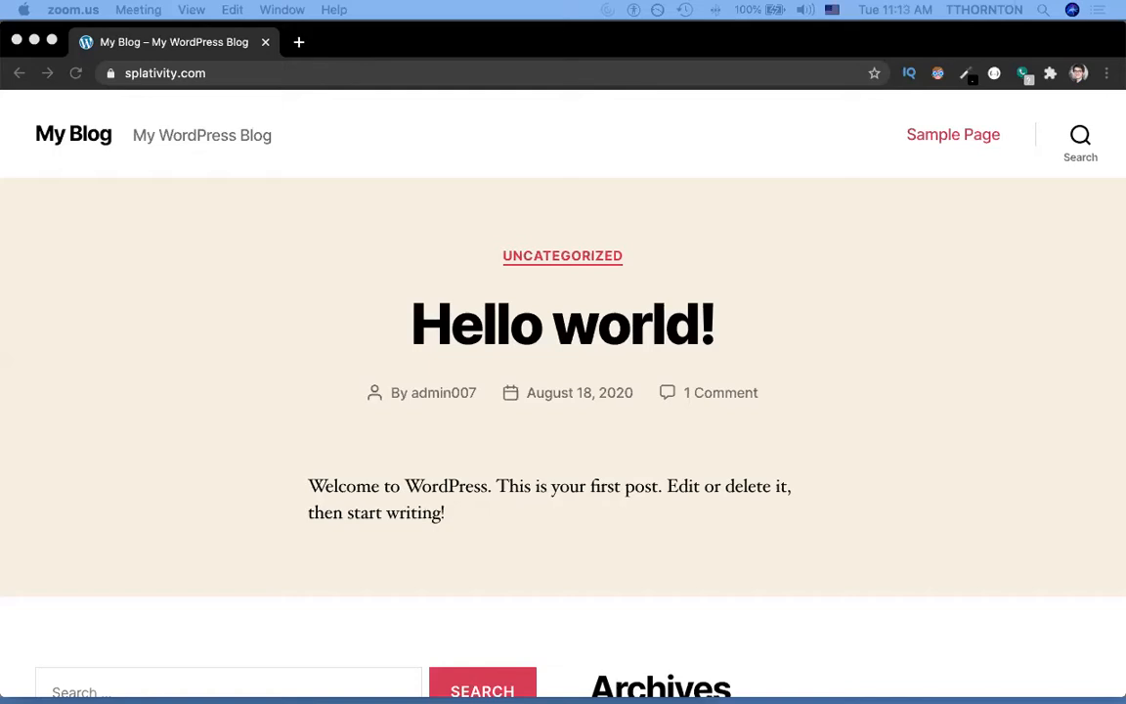
# Go to the WordPress admin login page of the site at splativity.com/wp-admin.
pyautogui.click(367, 219)
pyautogui.press('super+l')
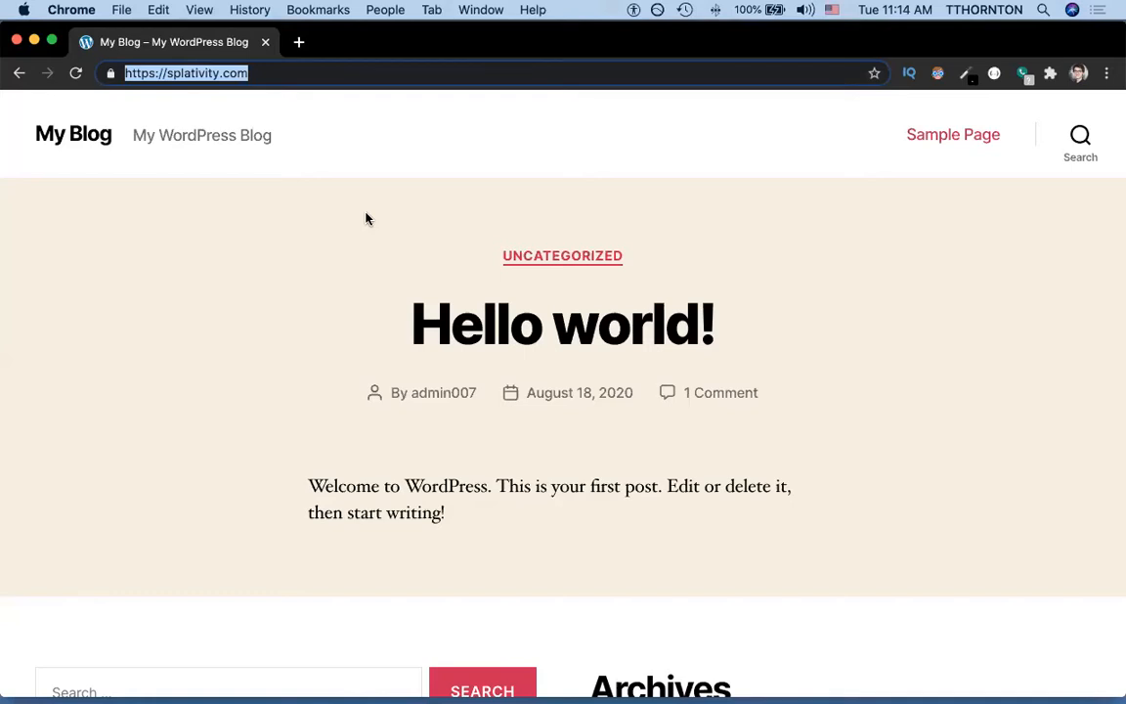
pyautogui.press('Right')
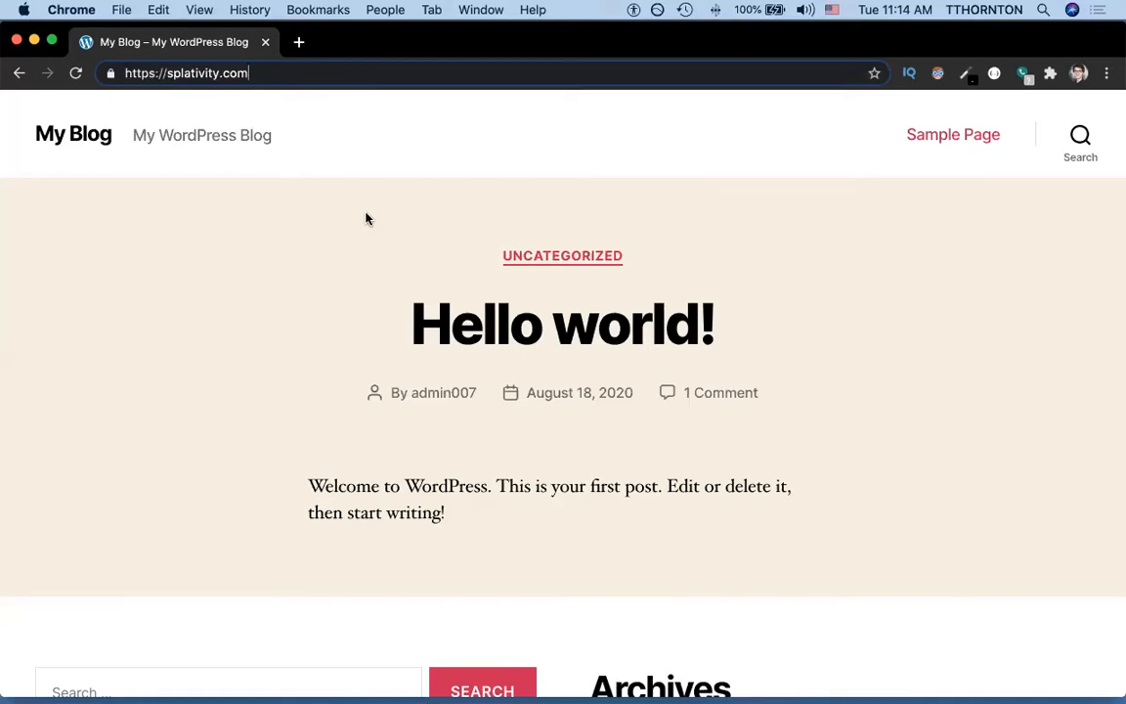
pyautogui.write('/wp-admin')
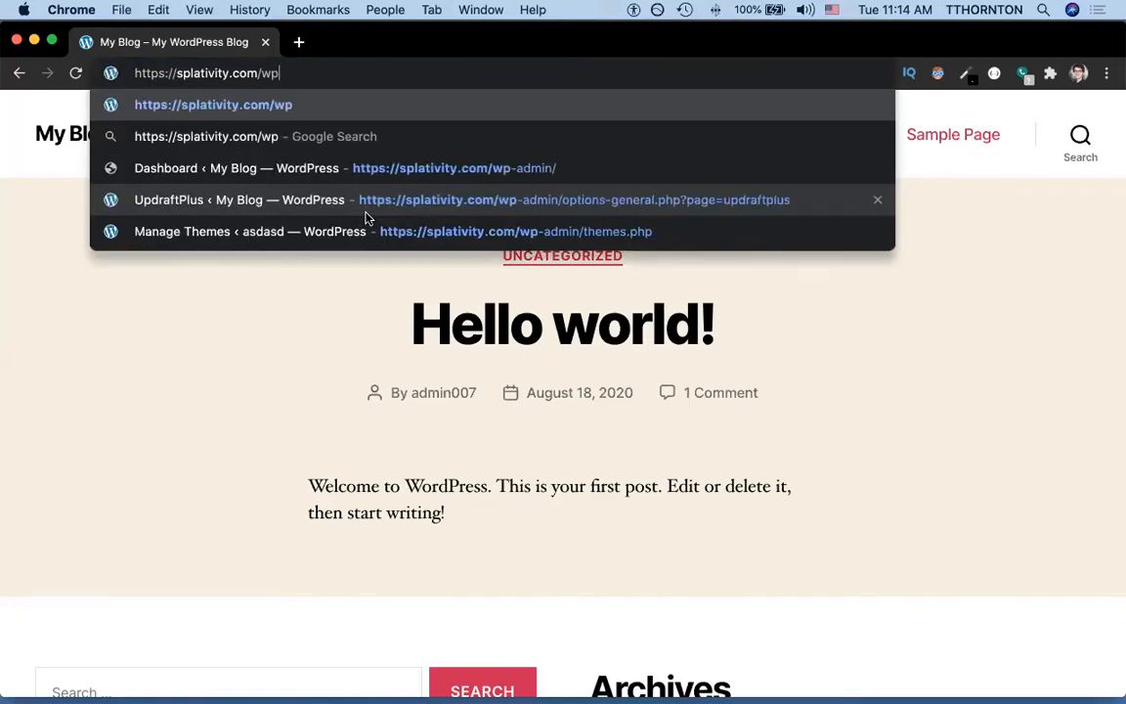
pyautogui.press('Return')
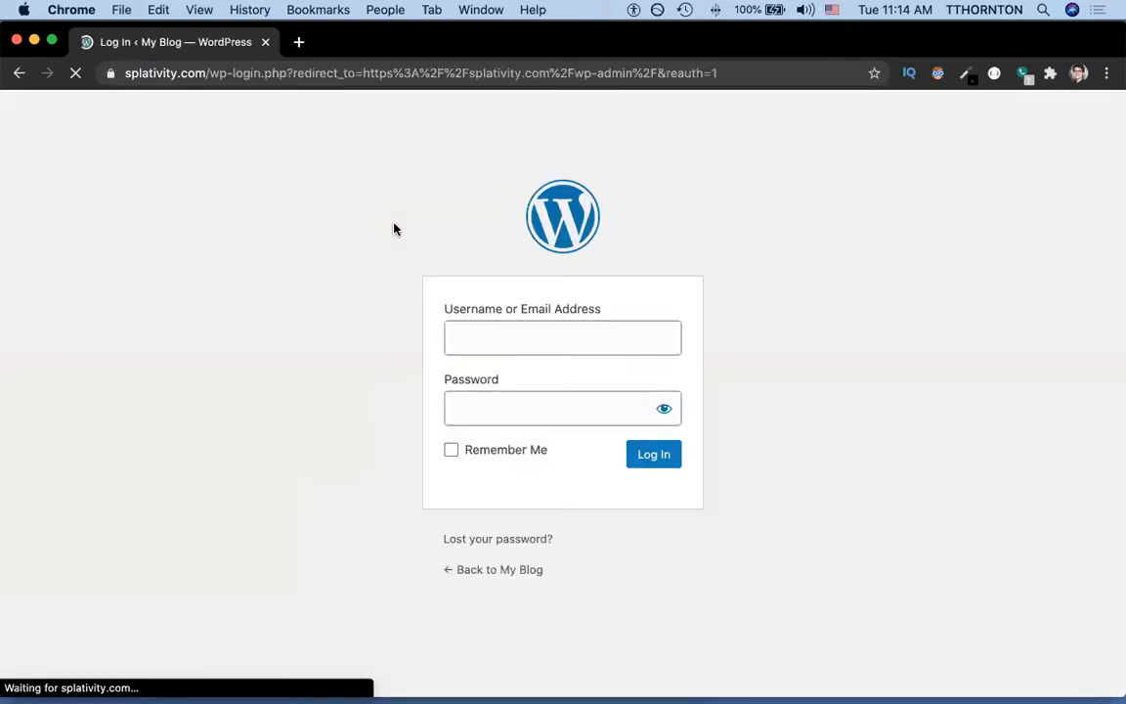
# Try to log in to WordPress with the browser's saved username and password.
pyautogui.doubleClick(475, 340)
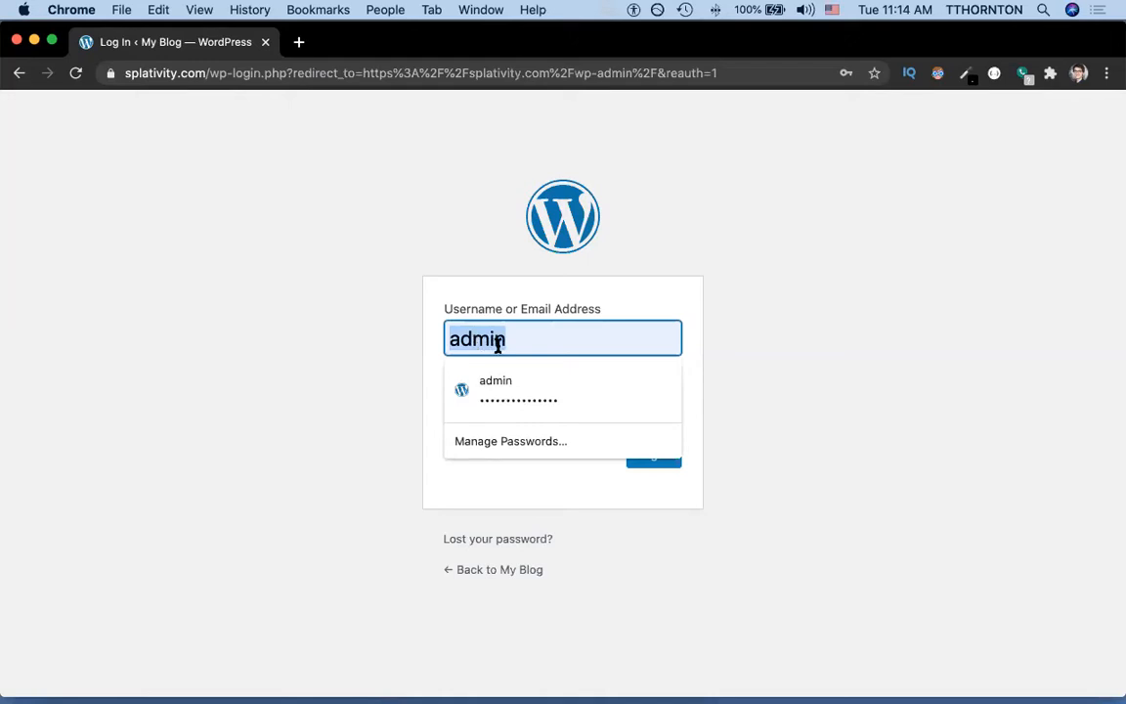
pyautogui.click(498, 344)
pyautogui.click(855, 423)
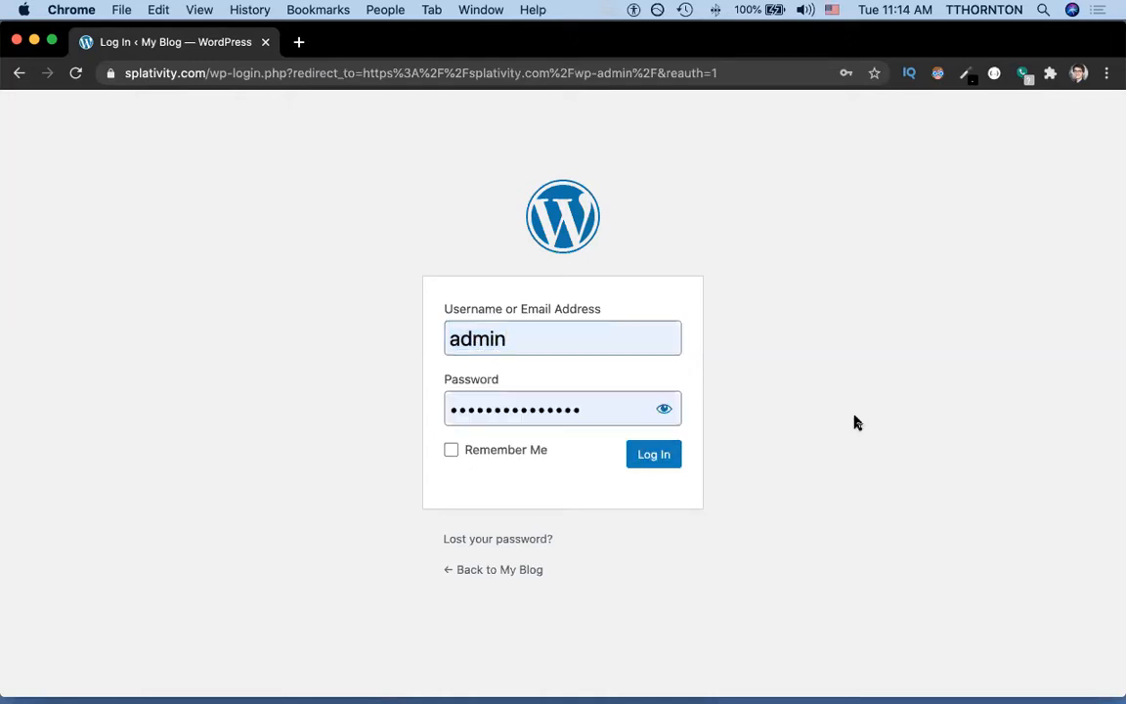
pyautogui.click(640, 466)
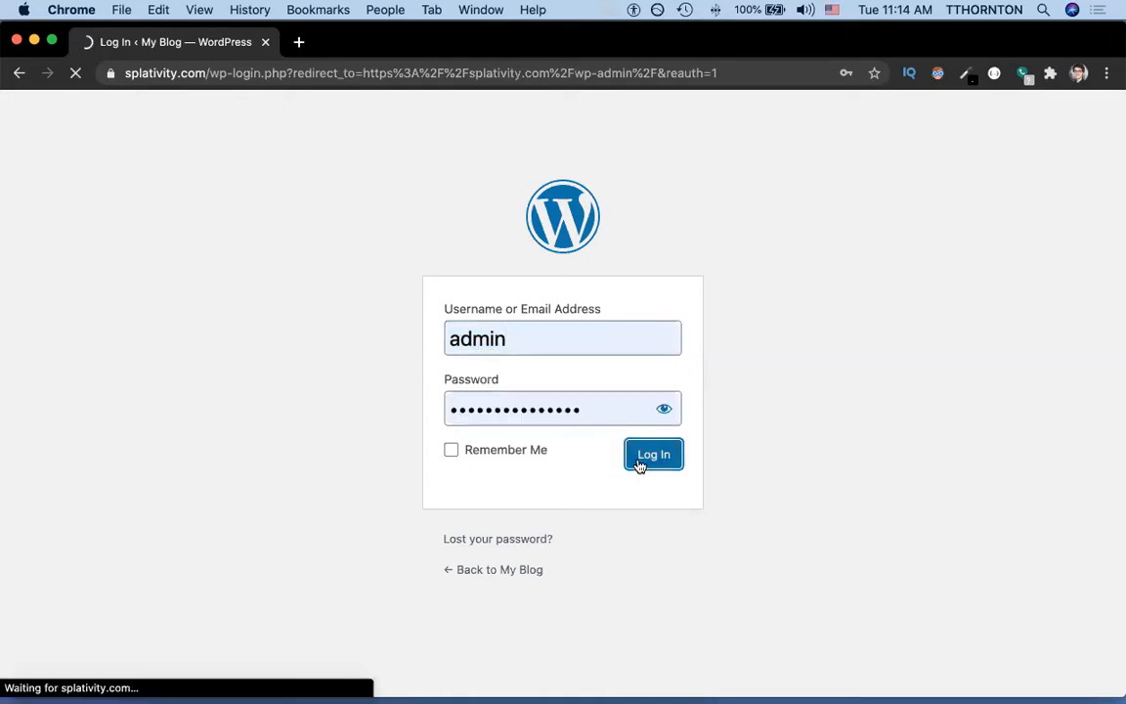
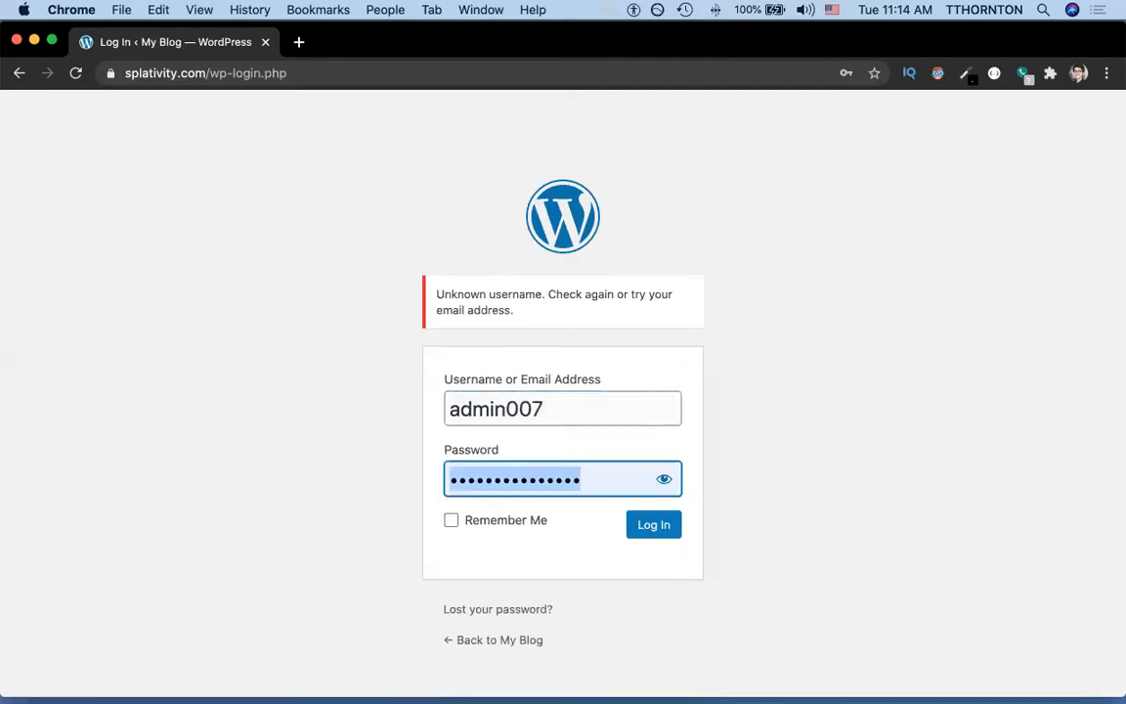
# Enter the account password for the administrator username and log in to the WordPress dashboard.
pyautogui.write('••••••••••')
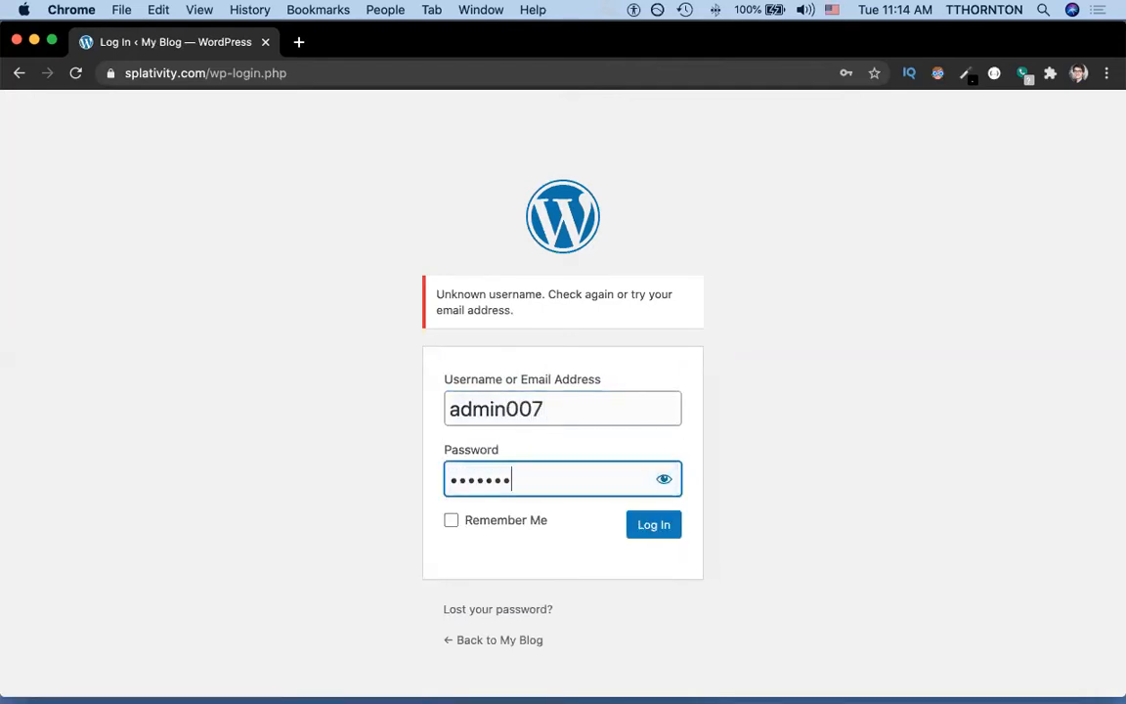
pyautogui.write('•')
pyautogui.press('Return')
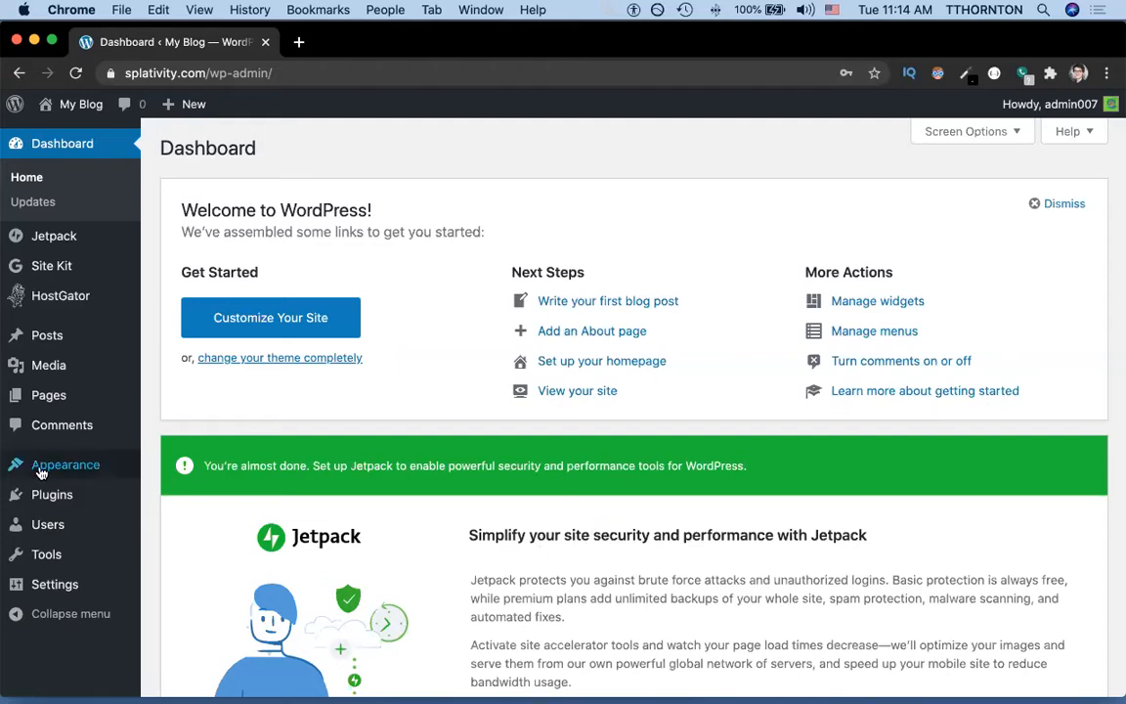
# Open the list of installed plugins and look through all its entries.
pyautogui.moveTo(42, 475)
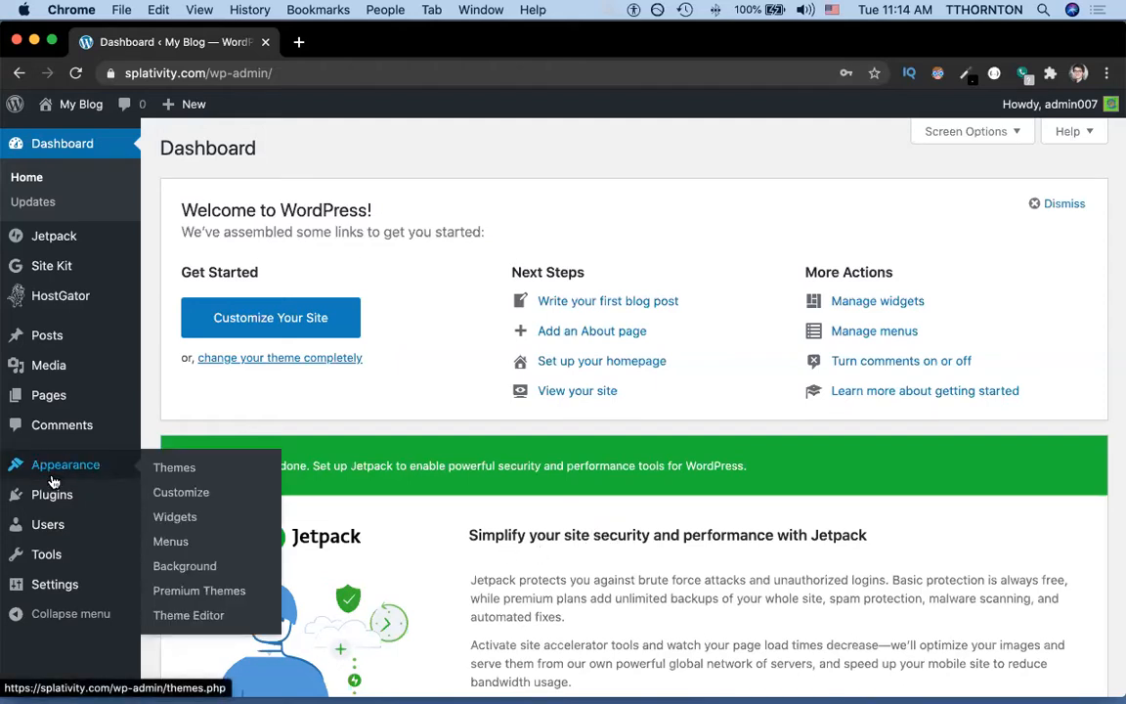
pyautogui.moveTo(58, 499)
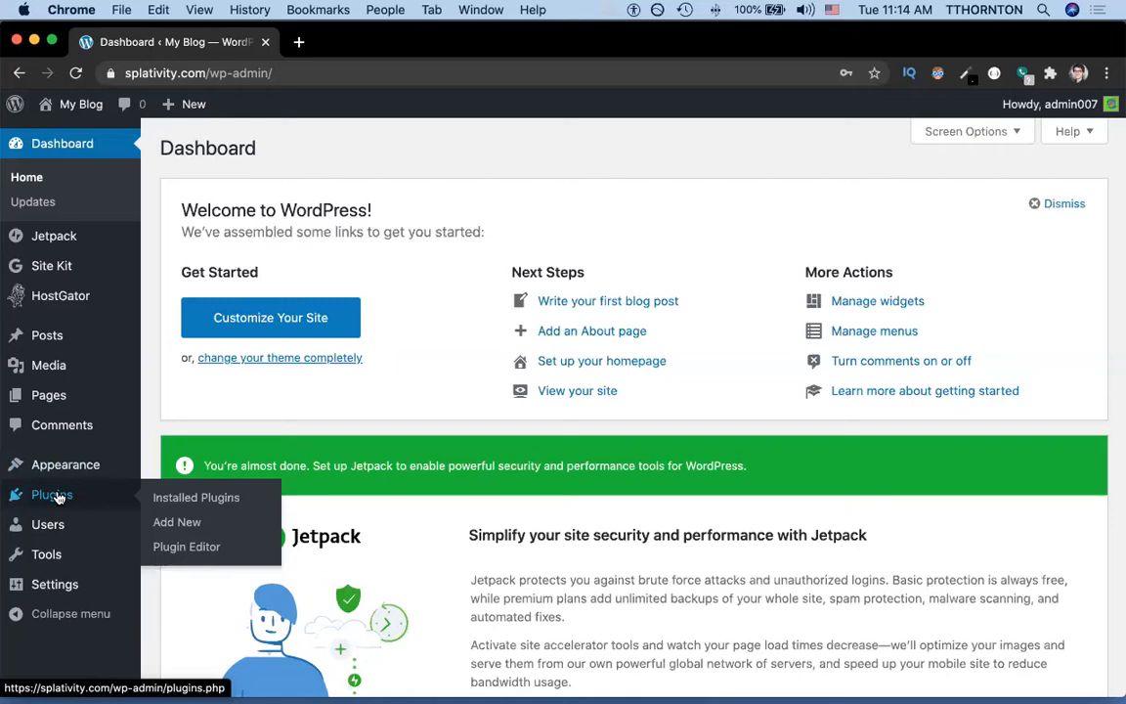
pyautogui.click(58, 497)
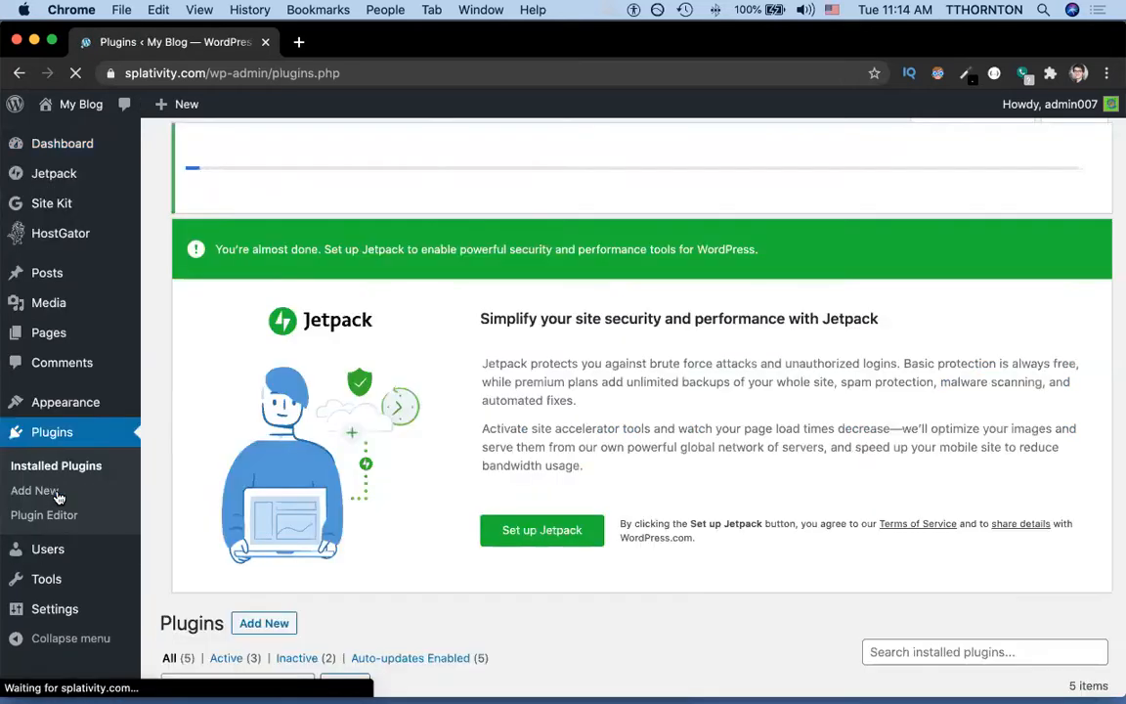
pyautogui.scroll(-1, 675, 483)
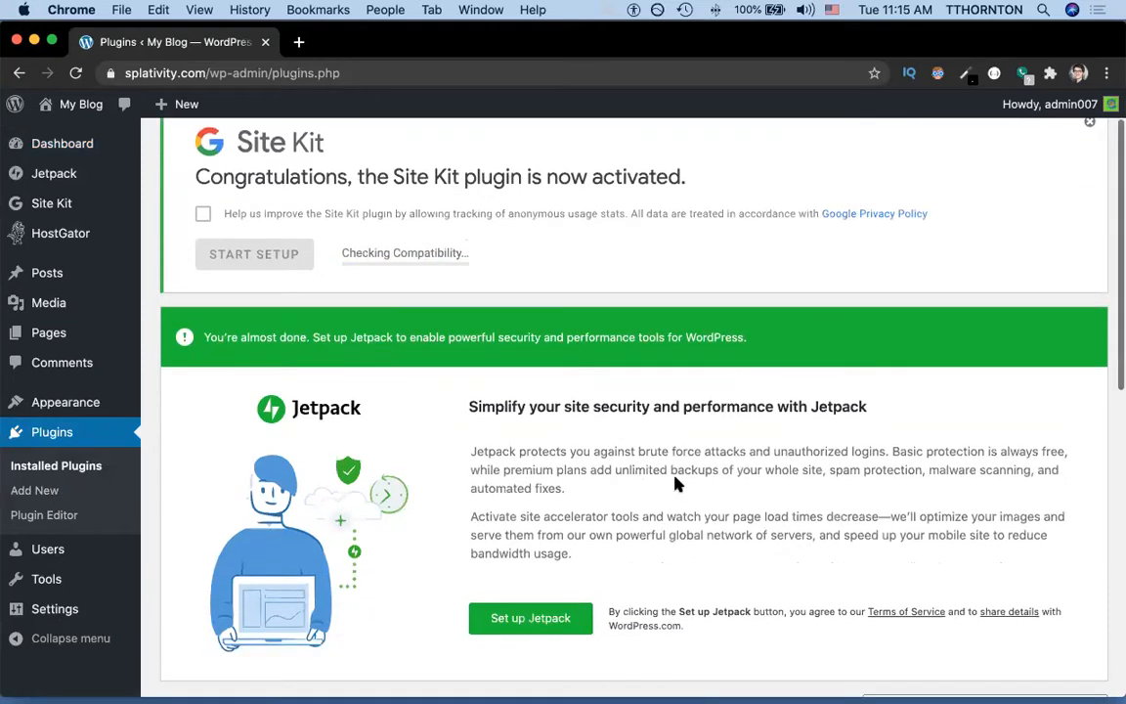
pyautogui.scroll(-10, 675, 482)
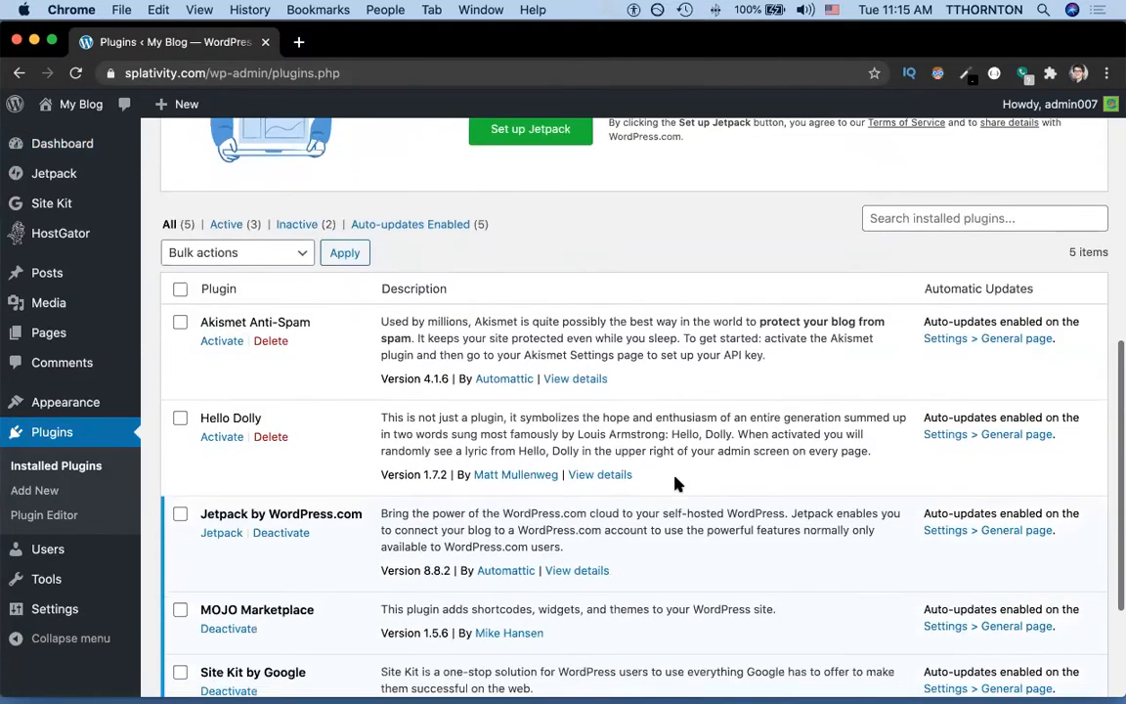
pyautogui.scroll(-2, 675, 483)
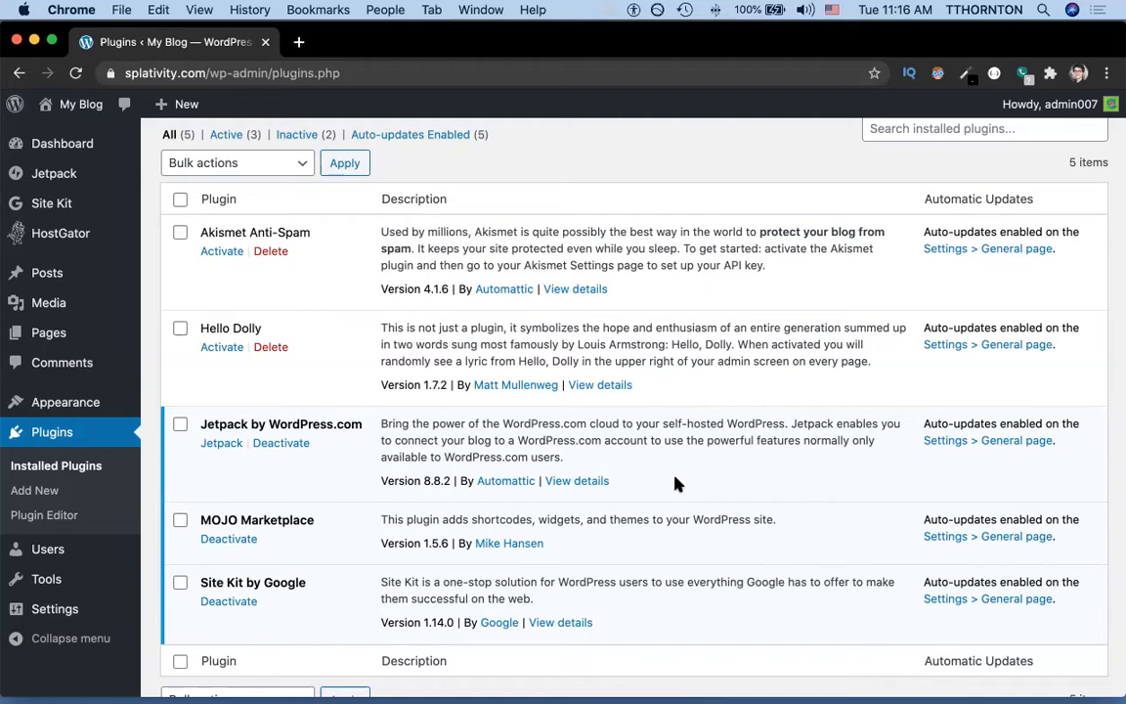
pyautogui.scroll(-2, 510, 447)
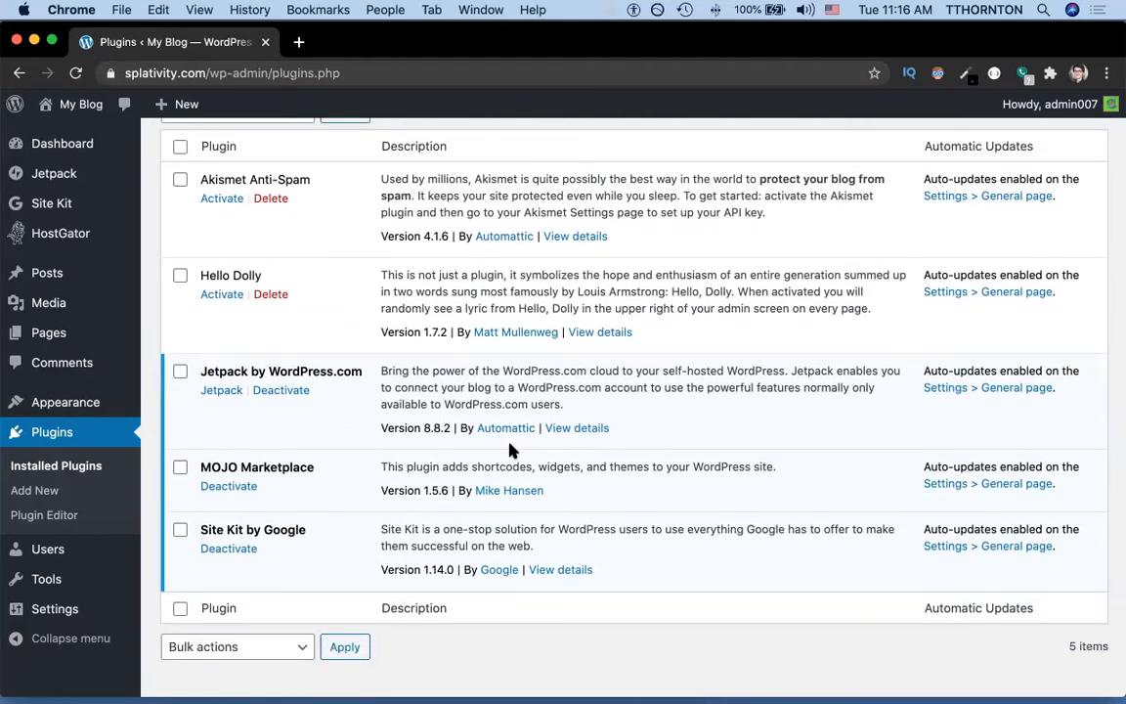
pyautogui.scroll(2, 510, 448)
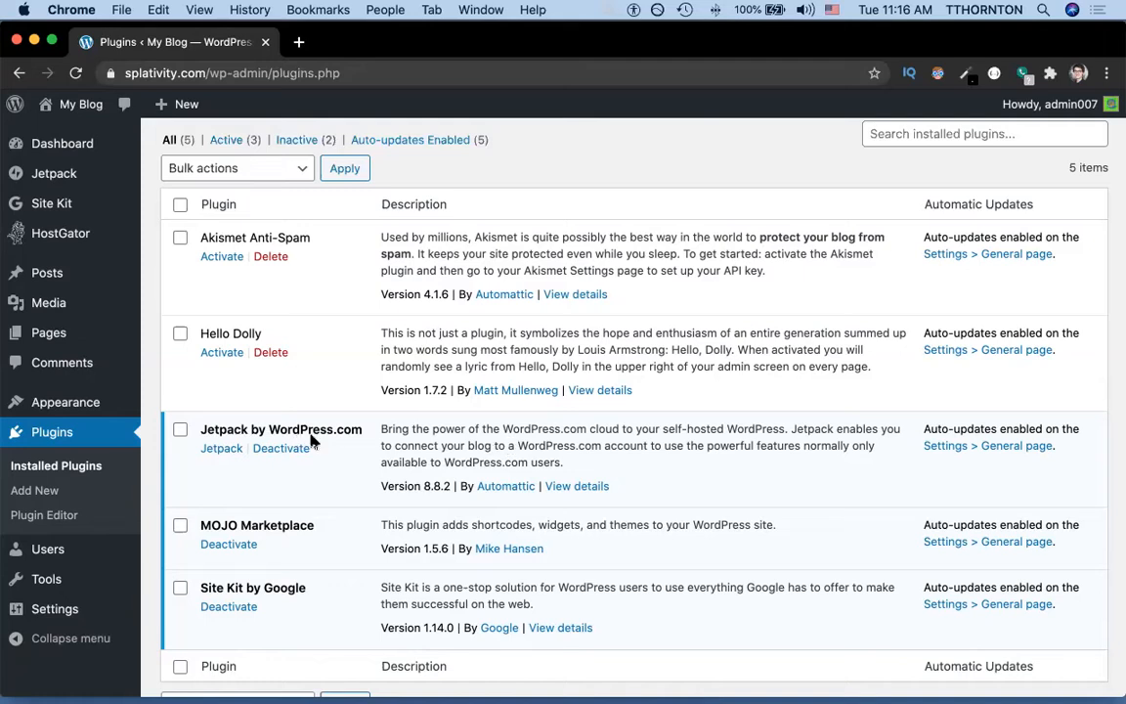
# Delete the Akismet Anti-Spam plugin and confirm the deletion.
pyautogui.click(178, 240)
pyautogui.click(270, 258)
pyautogui.click(713, 173)
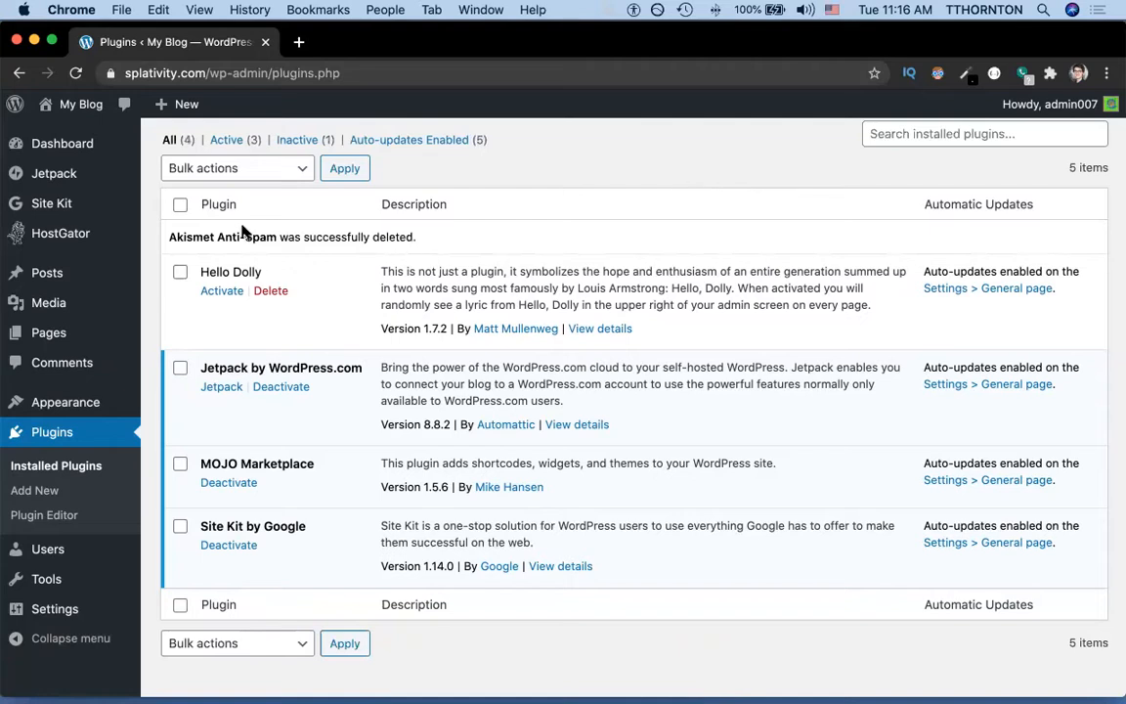
# Bulk-delete all remaining plugins, including Hello Dolly, and confirm deleting them with their data.
pyautogui.click(179, 205)
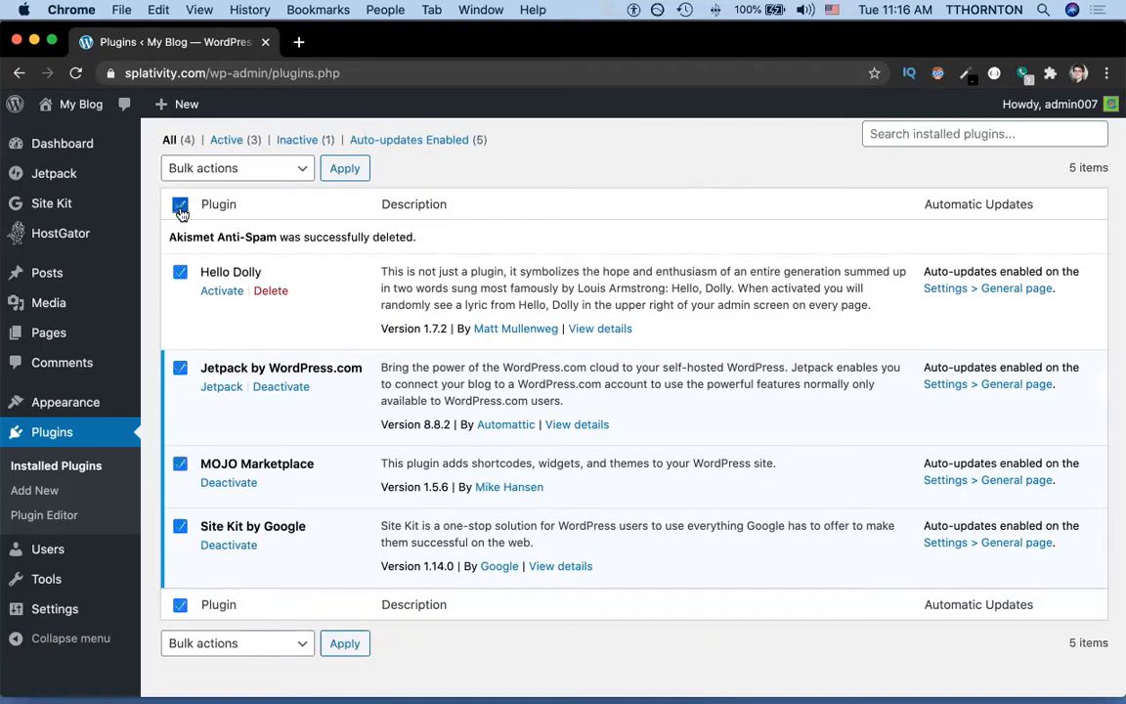
pyautogui.click(244, 173)
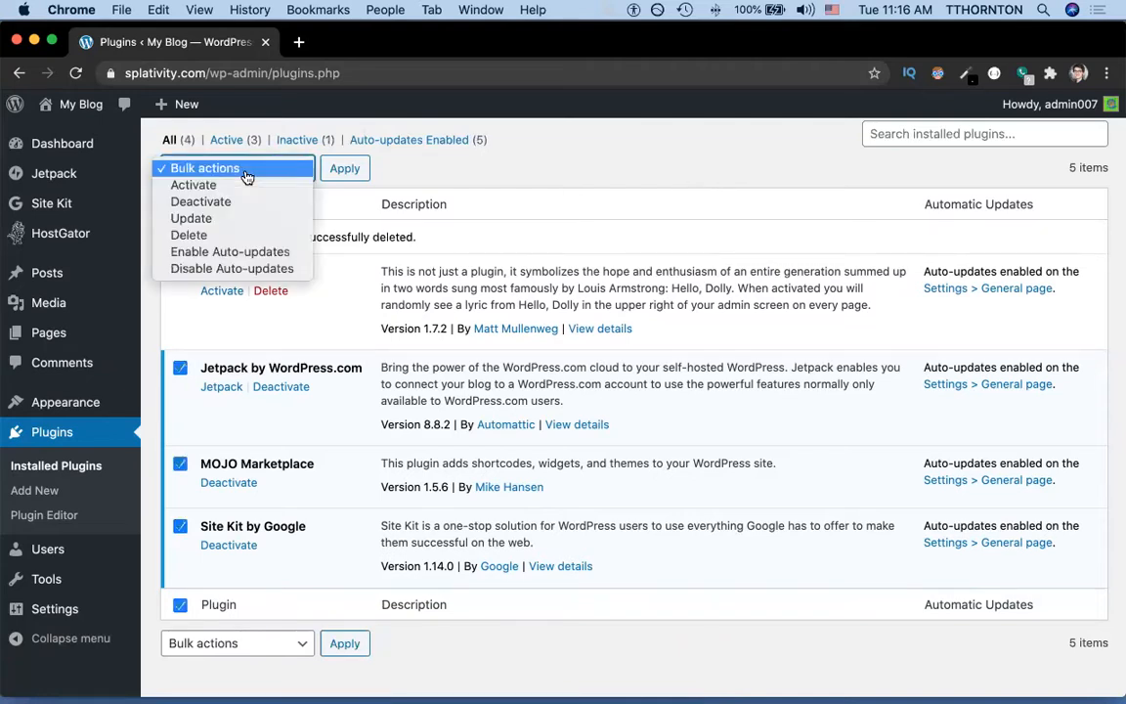
pyautogui.click(223, 235)
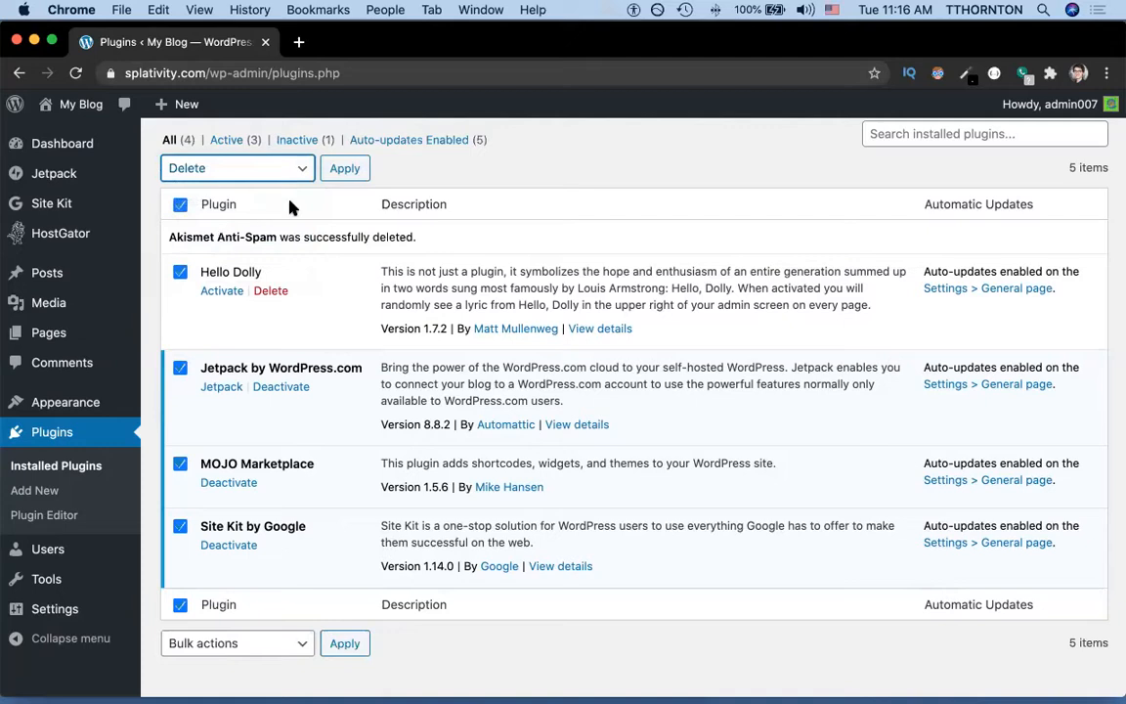
pyautogui.click(333, 180)
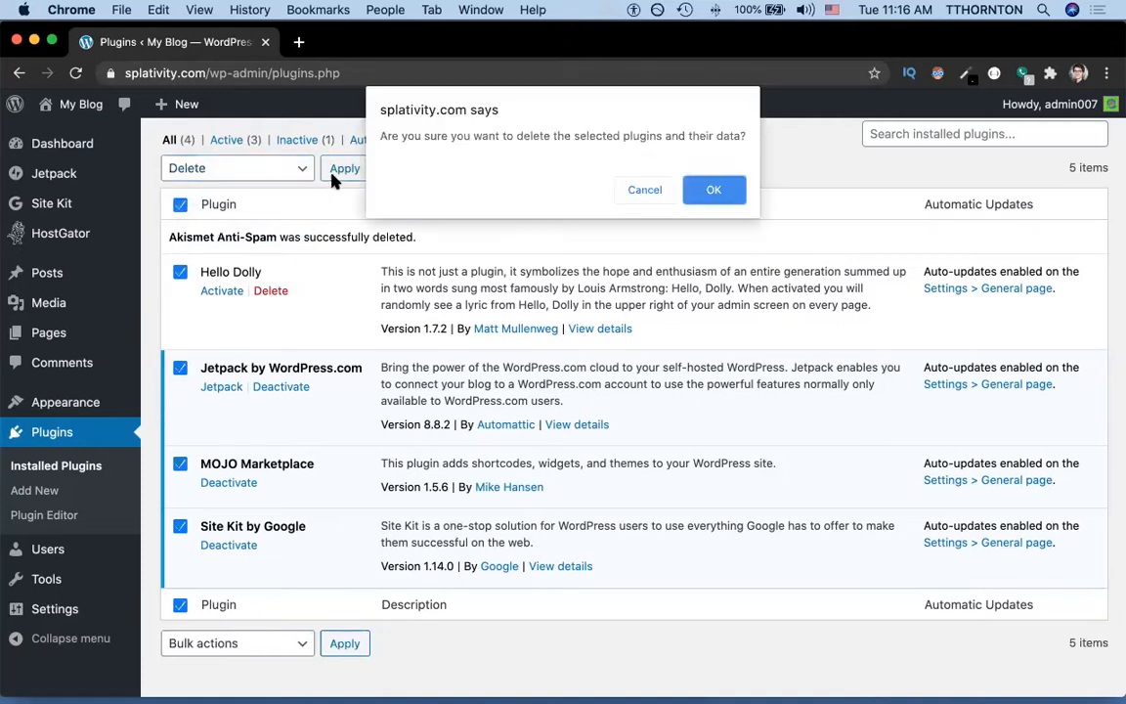
pyautogui.click(715, 191)
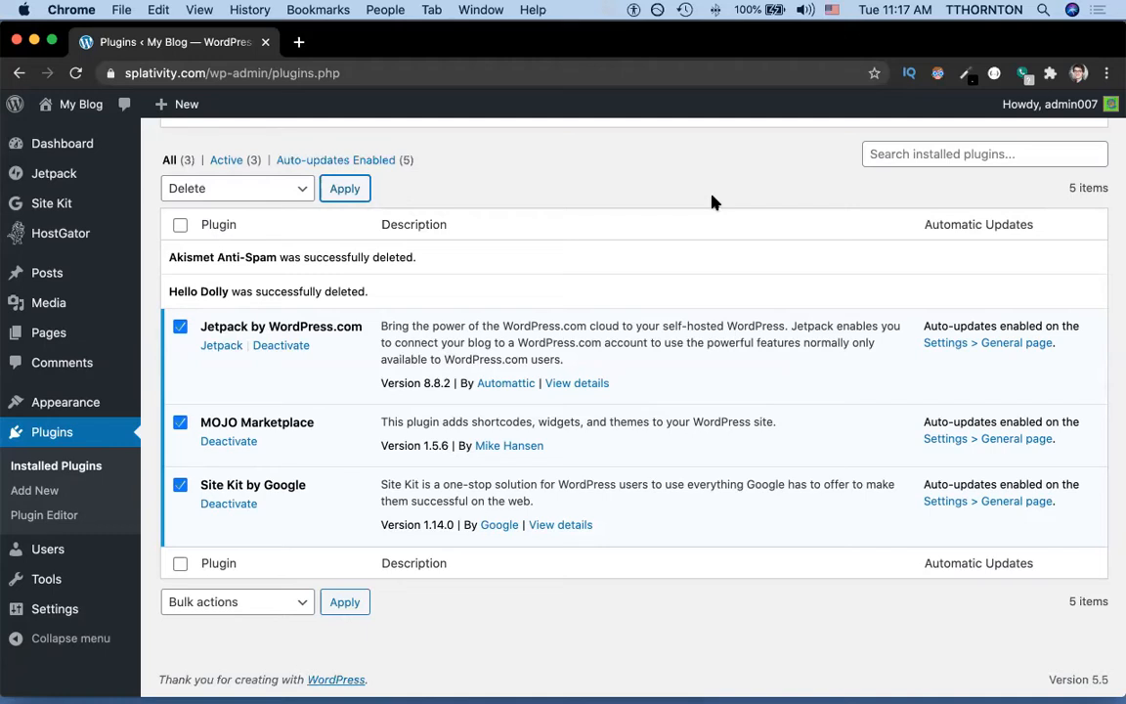
# Try again to bulk-delete Jetpack, MOJO Marketplace and Site Kit, and clear the plugin selection.
pyautogui.click(181, 227)
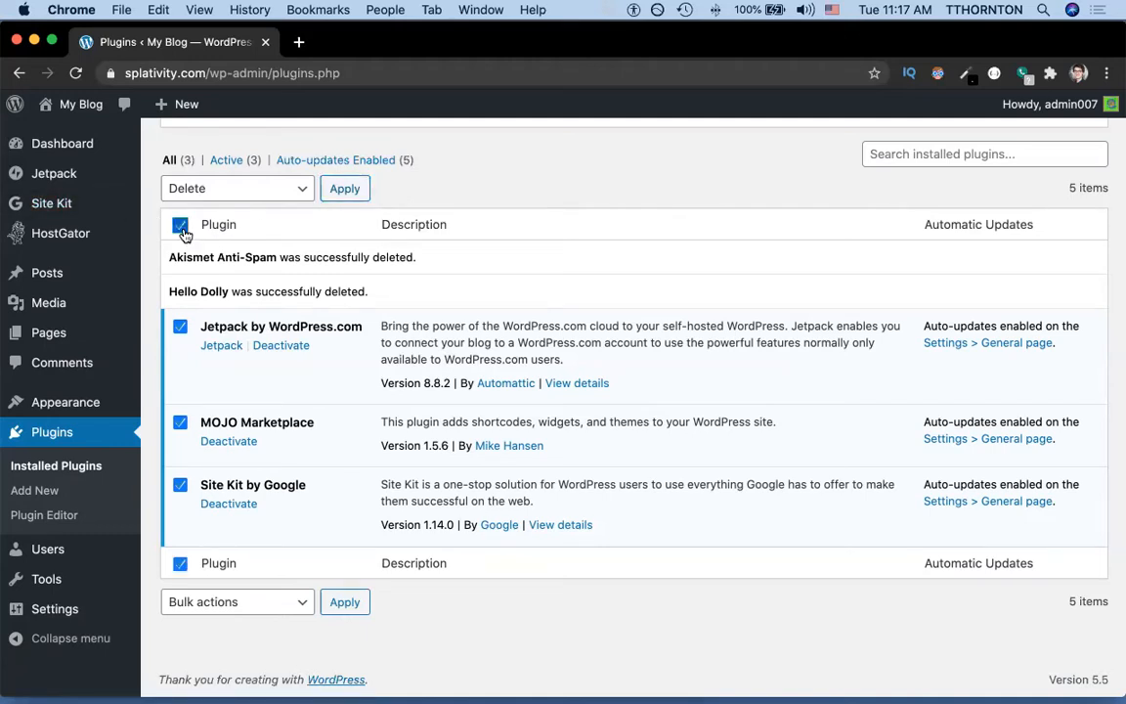
pyautogui.click(346, 191)
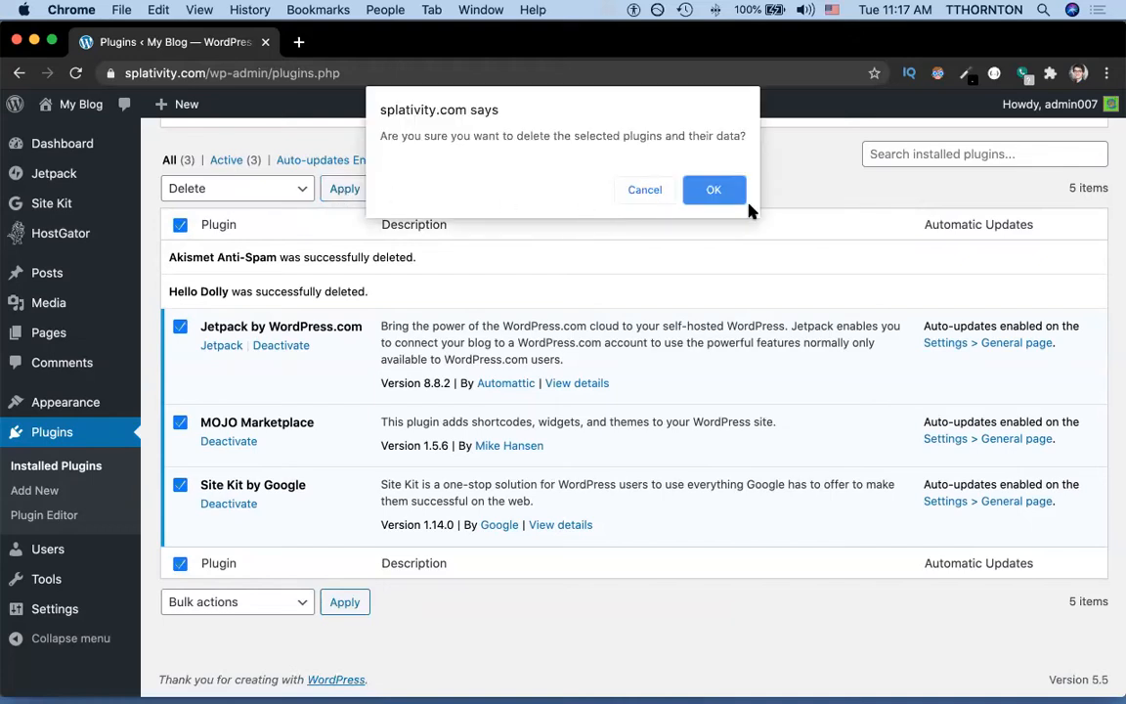
pyautogui.click(714, 188)
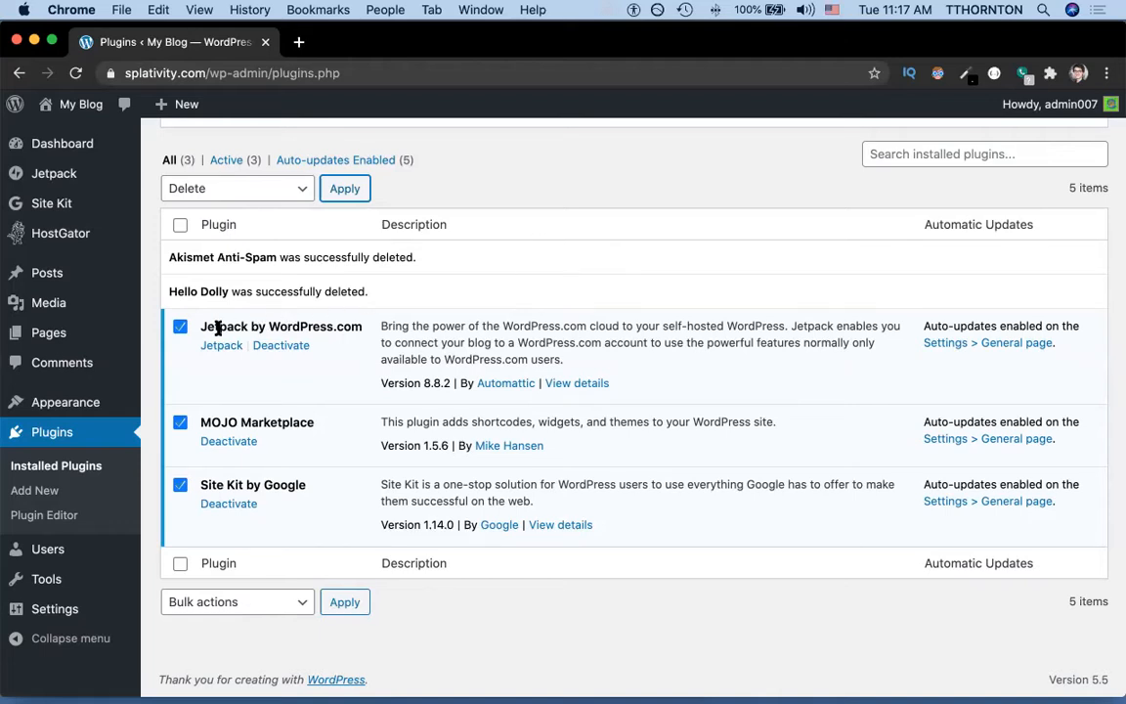
pyautogui.click(181, 329)
pyautogui.click(180, 225)
pyautogui.click(180, 225)
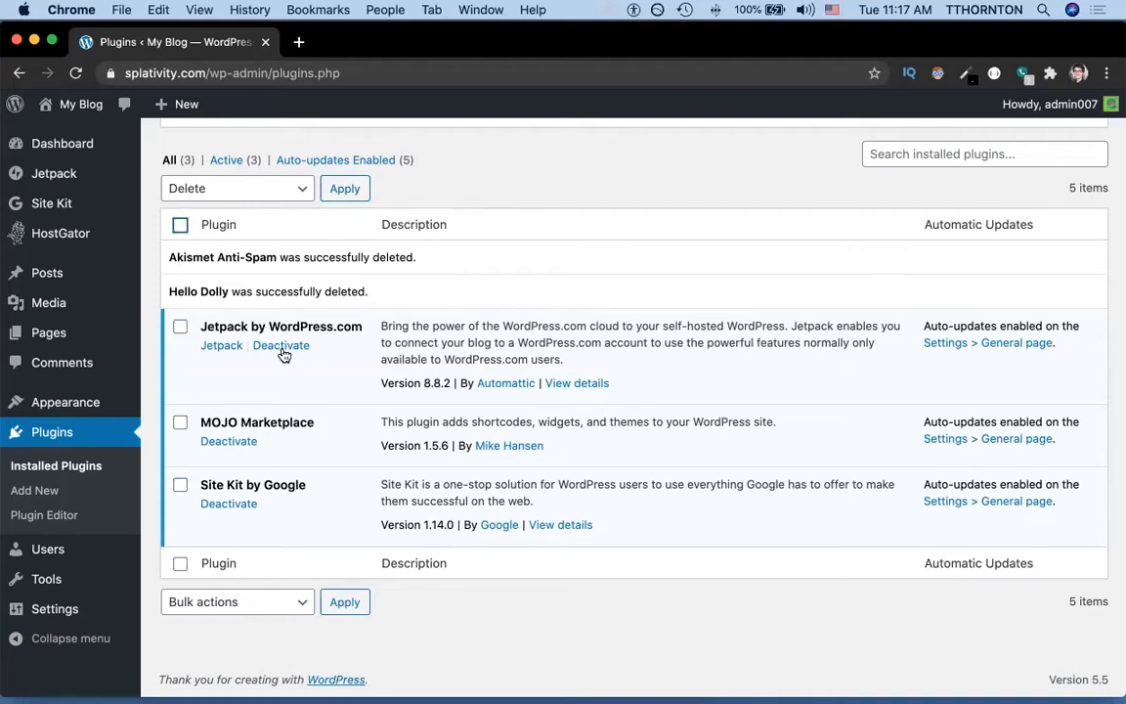
# Deactivate the Jetpack by WordPress.com plugin and delete it together with its data.
pyautogui.click(282, 350)
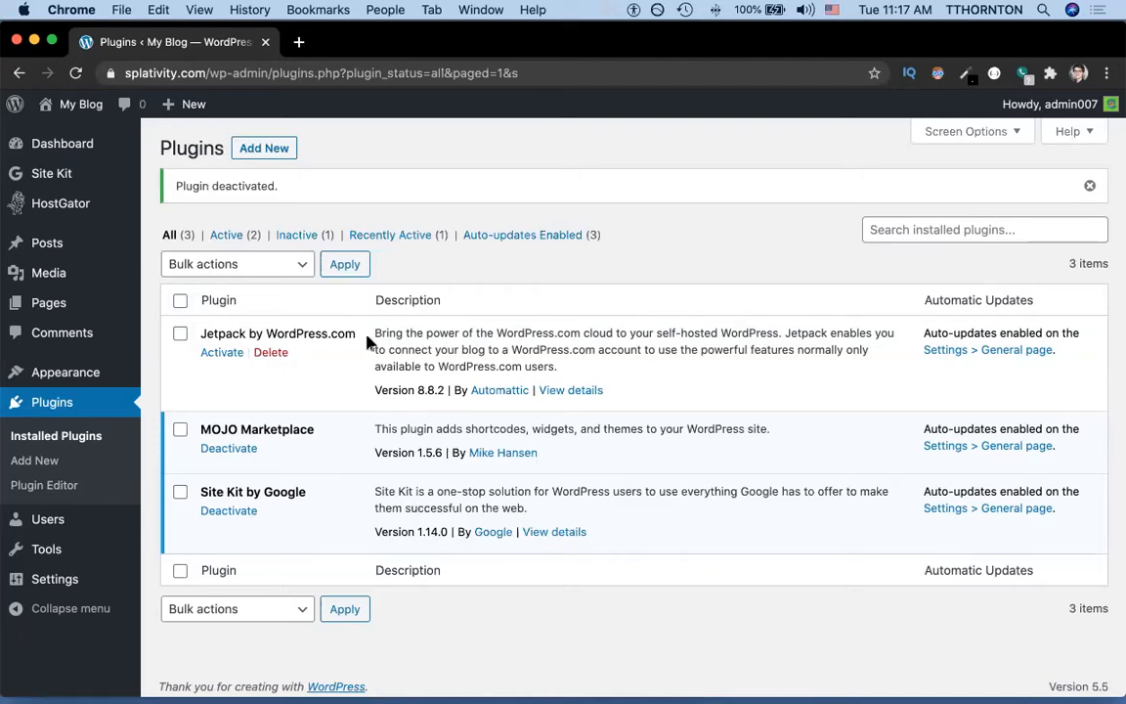
pyautogui.tripleClick(314, 333)
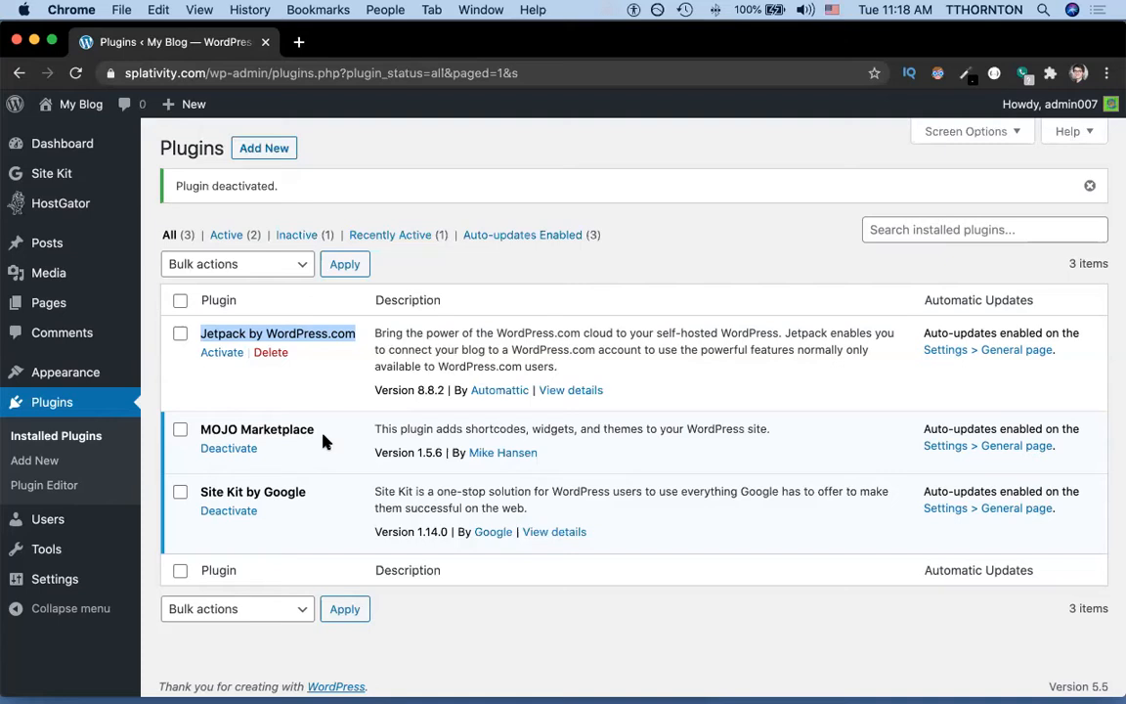
pyautogui.click(182, 334)
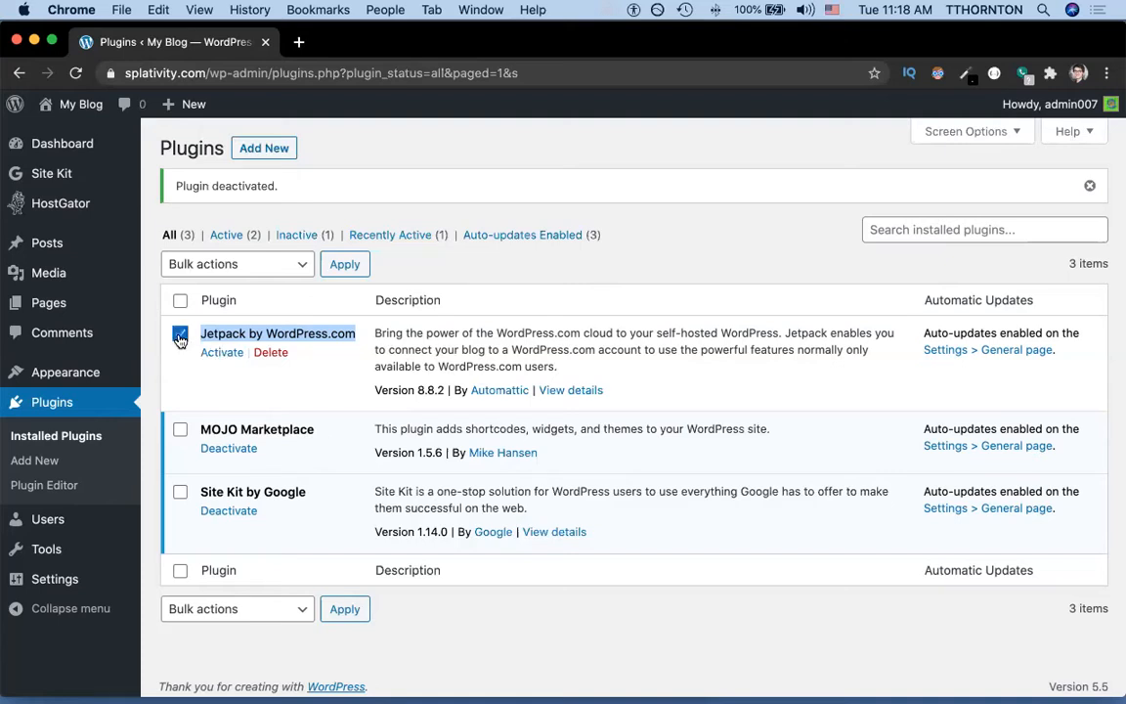
pyautogui.click(269, 353)
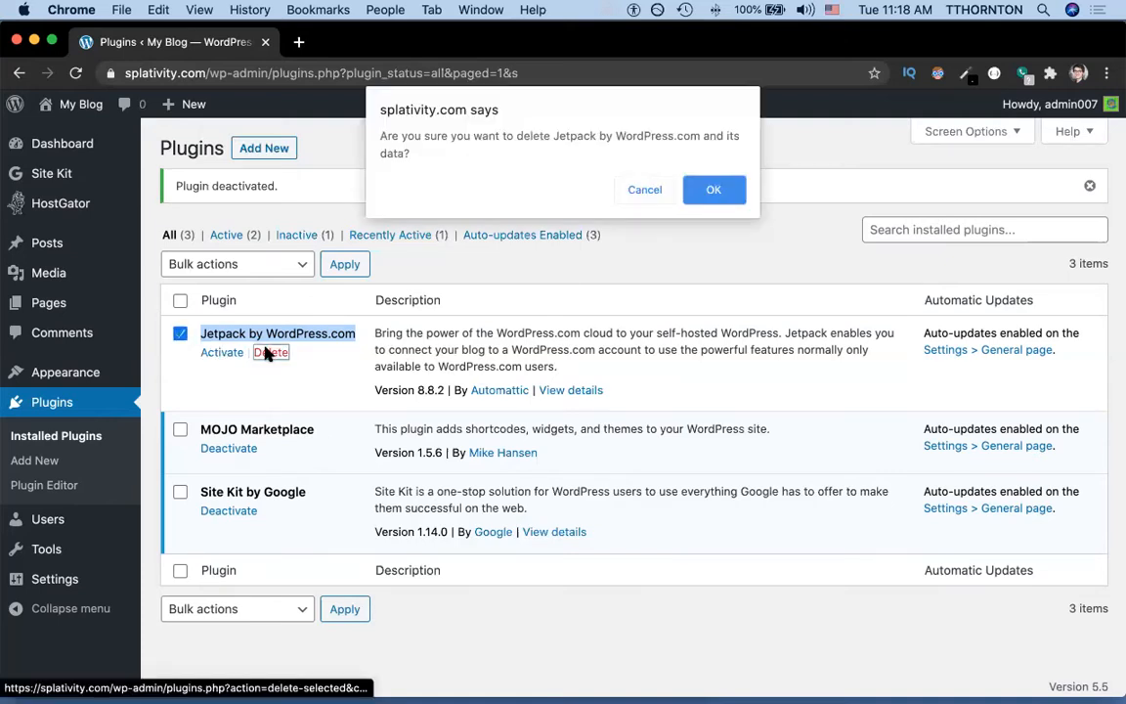
pyautogui.click(717, 191)
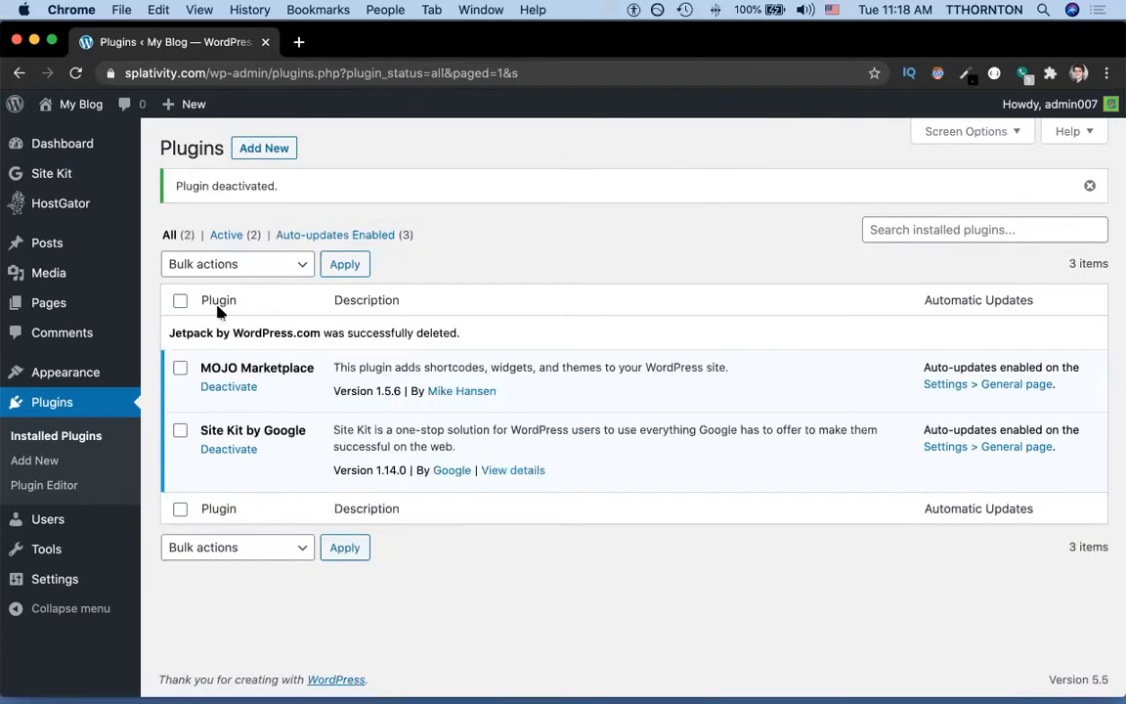
# Bulk-deactivate the MOJO Marketplace and Site Kit by Google plugins.
pyautogui.click(180, 301)
pyautogui.click(207, 268)
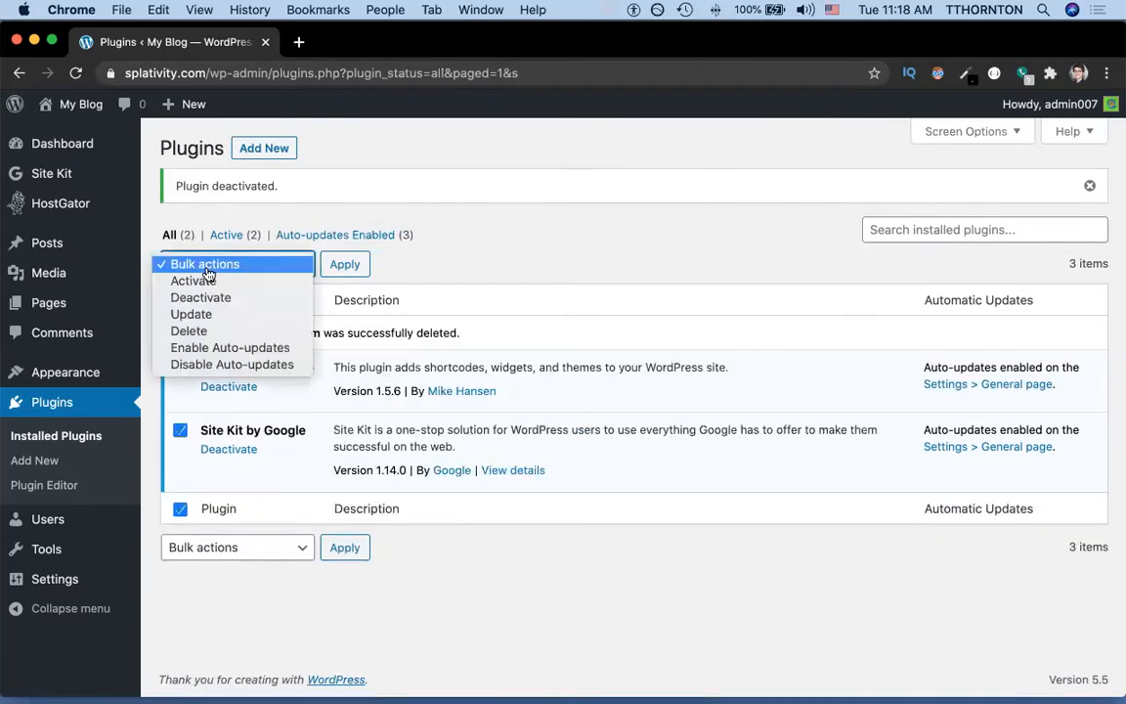
pyautogui.click(207, 297)
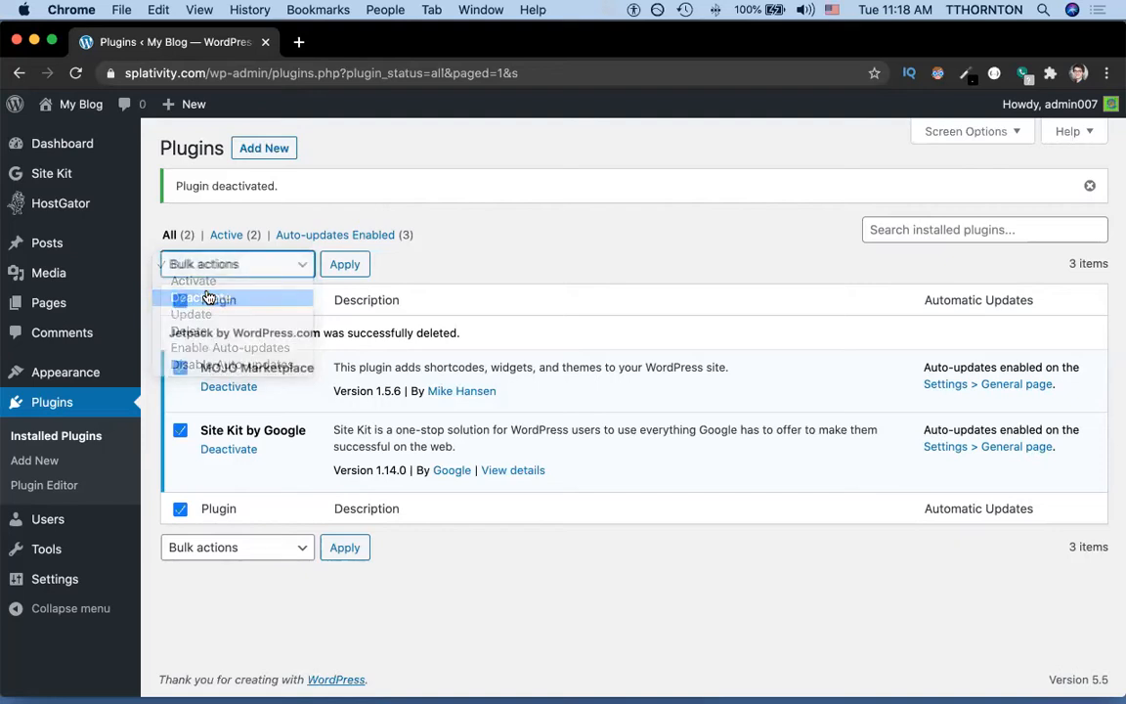
pyautogui.click(351, 261)
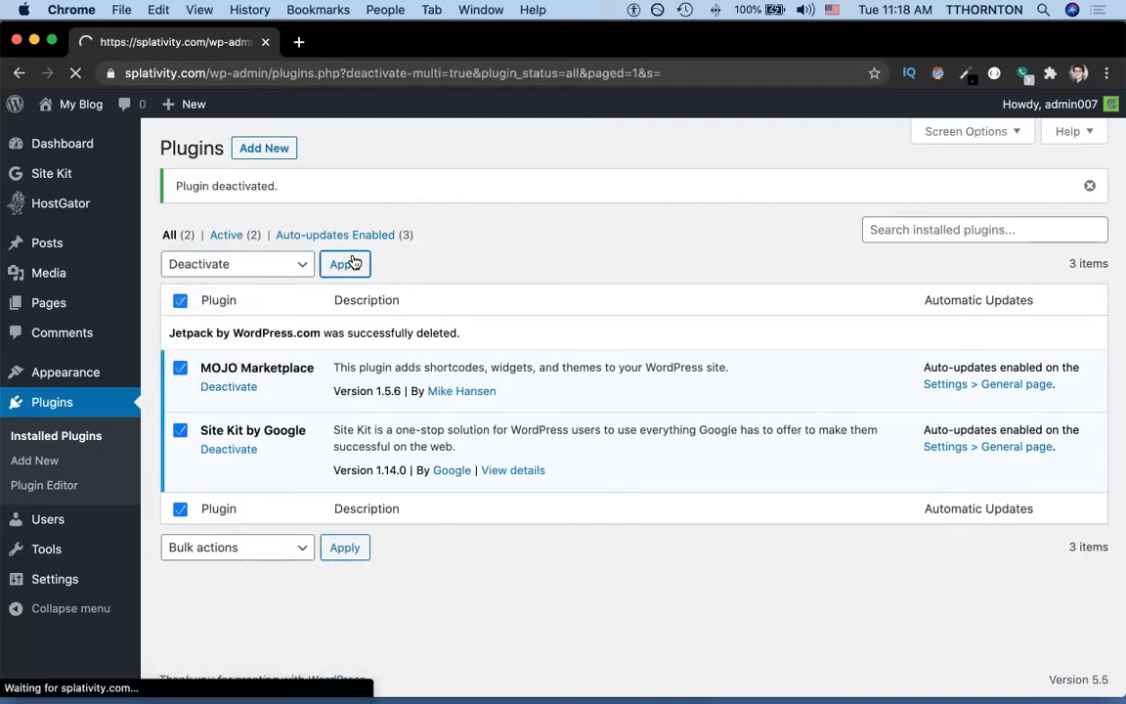
# Bulk-delete the deactivated MOJO Marketplace and Site Kit plugins with their data, and reload the installed plugins list.
pyautogui.click(180, 304)
pyautogui.click(195, 264)
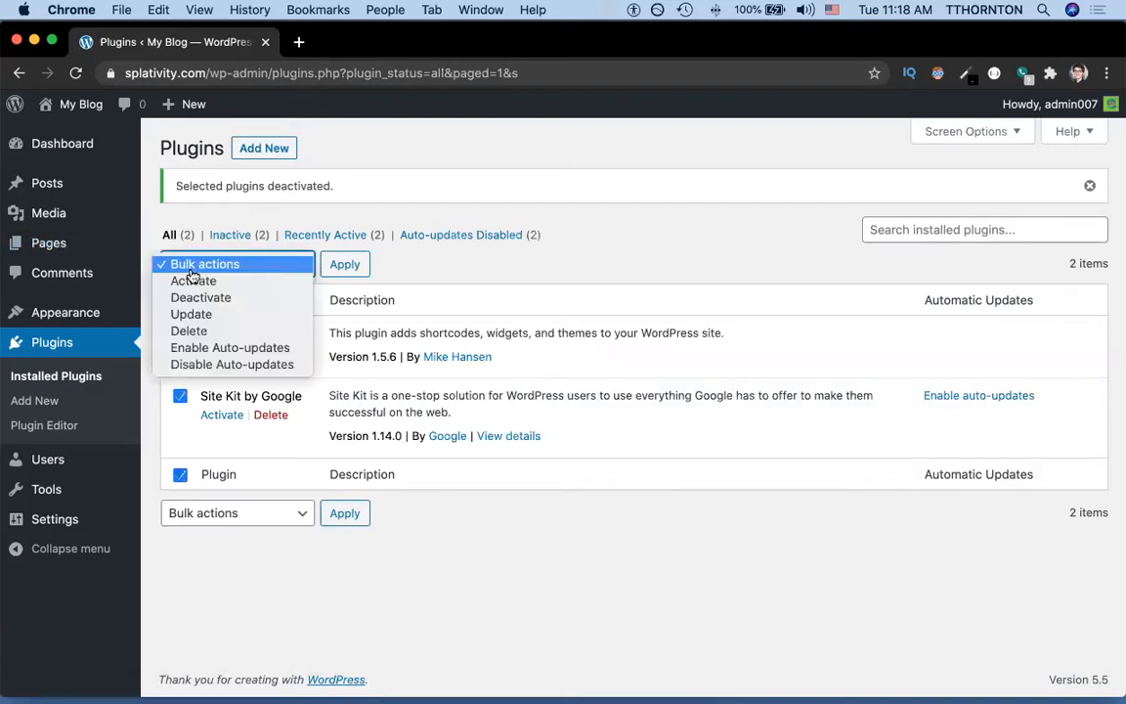
pyautogui.click(215, 332)
pyautogui.click(346, 264)
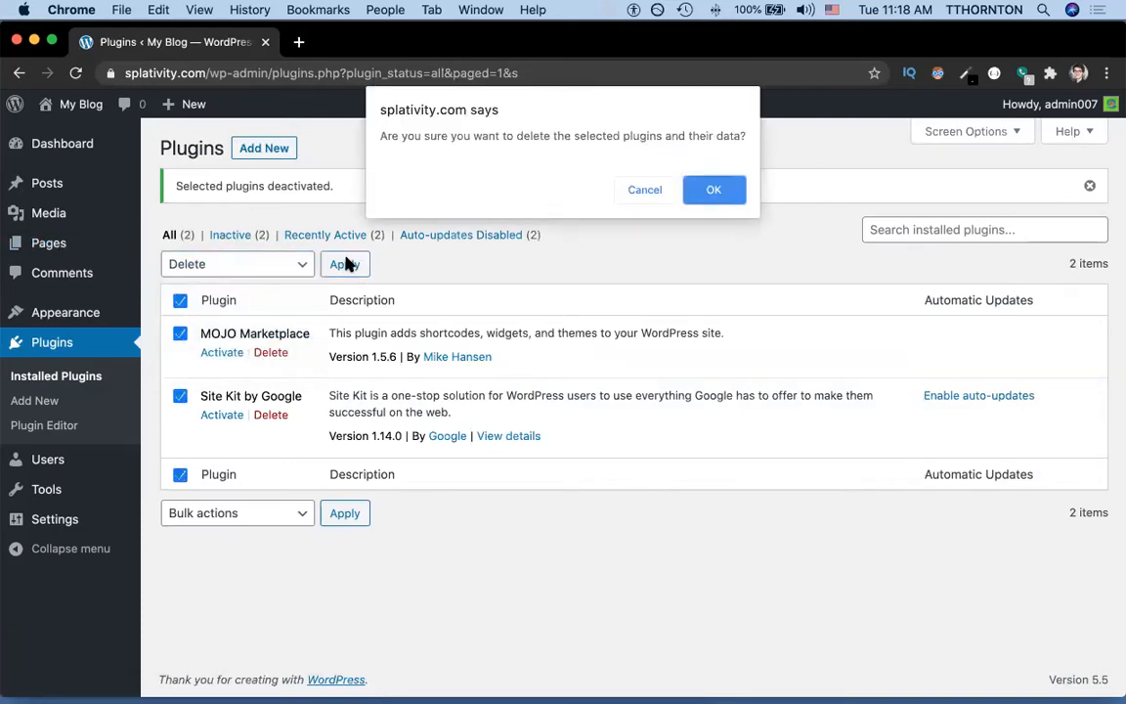
pyautogui.click(720, 192)
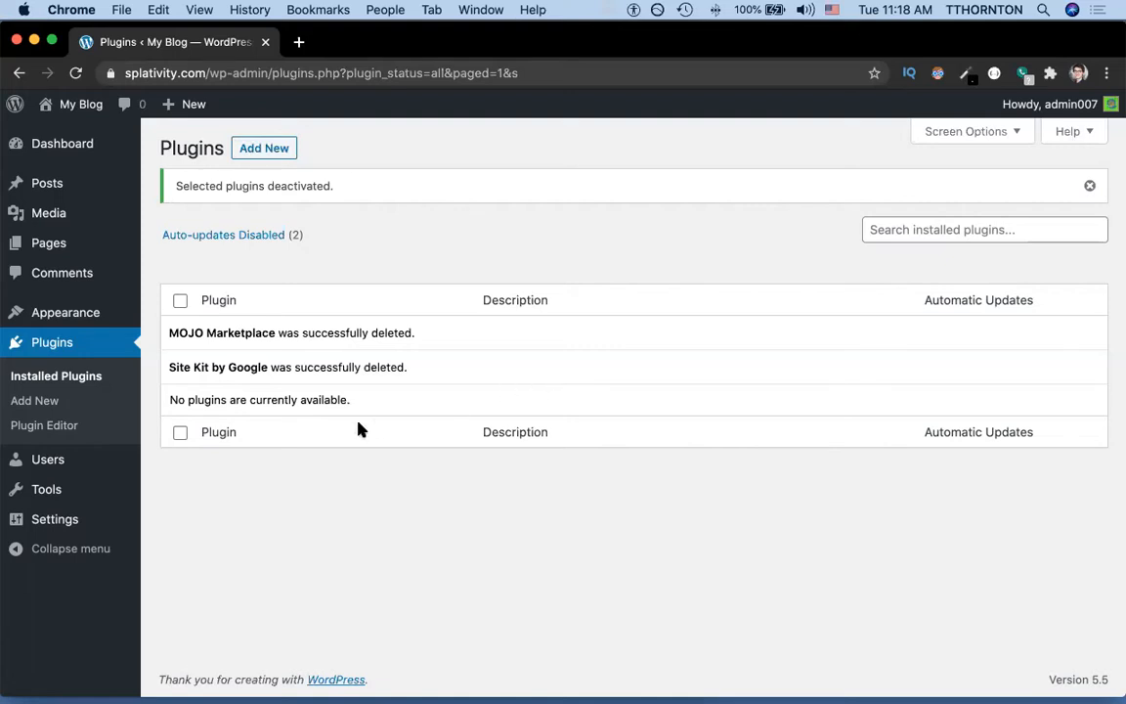
pyautogui.click(71, 383)
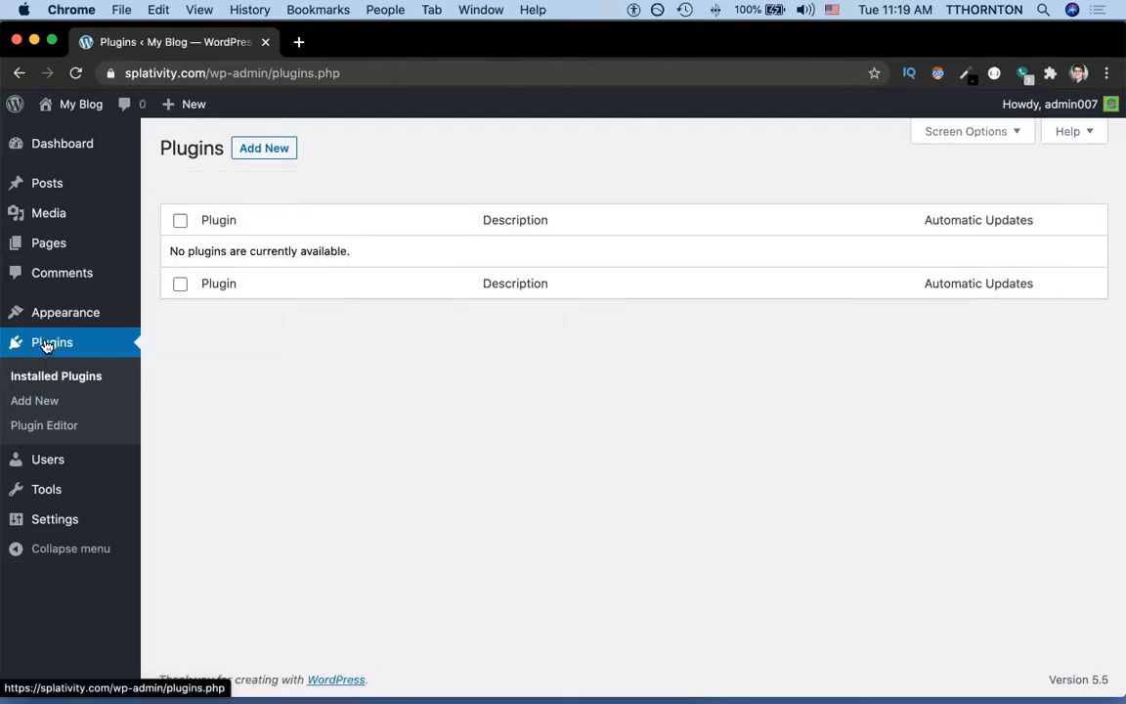
pyautogui.click(47, 344)
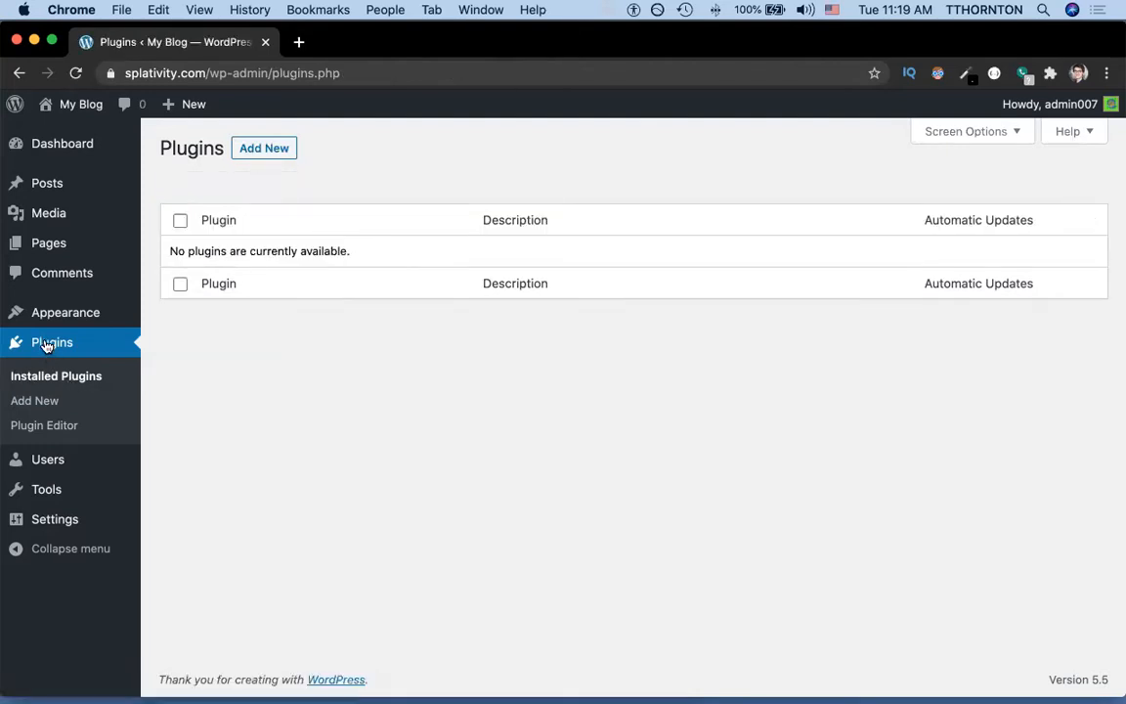
# Search the plugins available to add for "updraft".
pyautogui.click(38, 404)
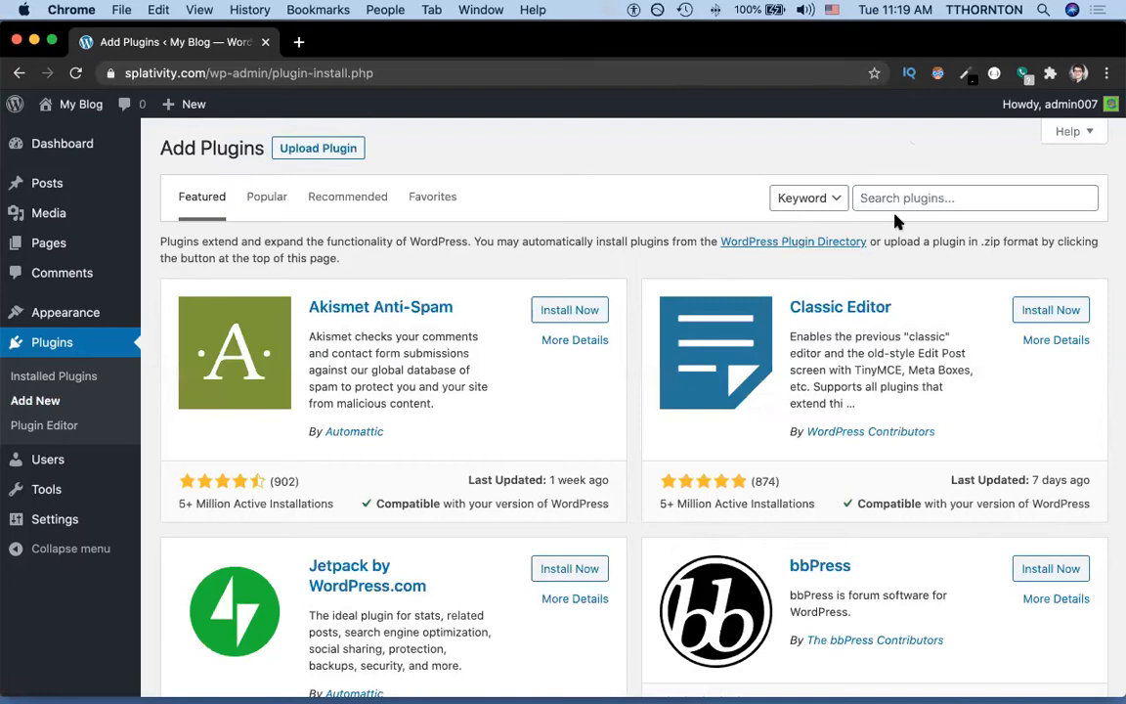
pyautogui.click(898, 199)
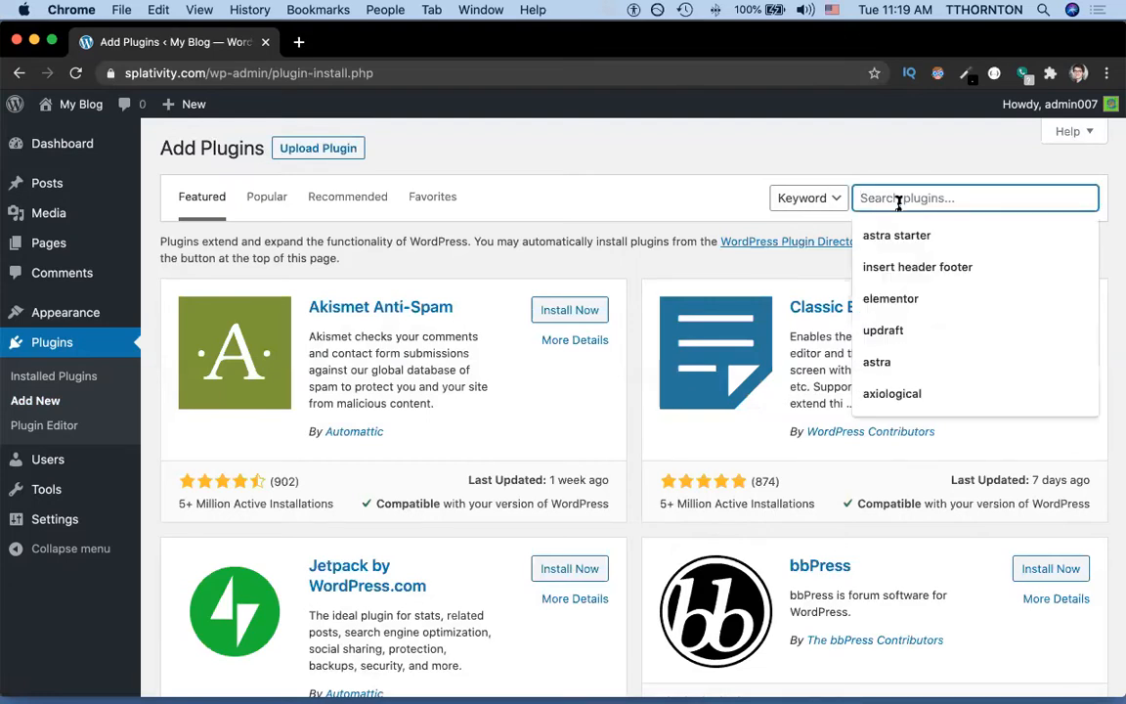
pyautogui.press('Down')
pyautogui.press('Down')
pyautogui.press('Down')
pyautogui.press('Down')
pyautogui.press('Return')
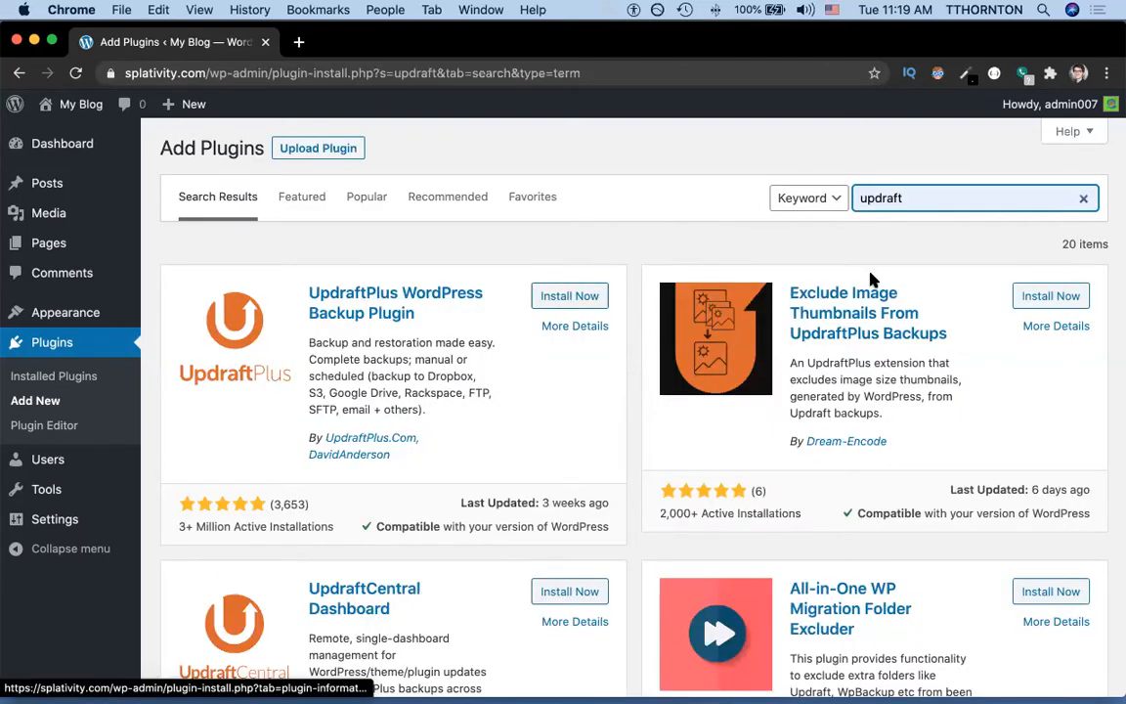
# Install the UpdraftPlus WordPress Backup Plugin and activate it.
pyautogui.click(560, 298)
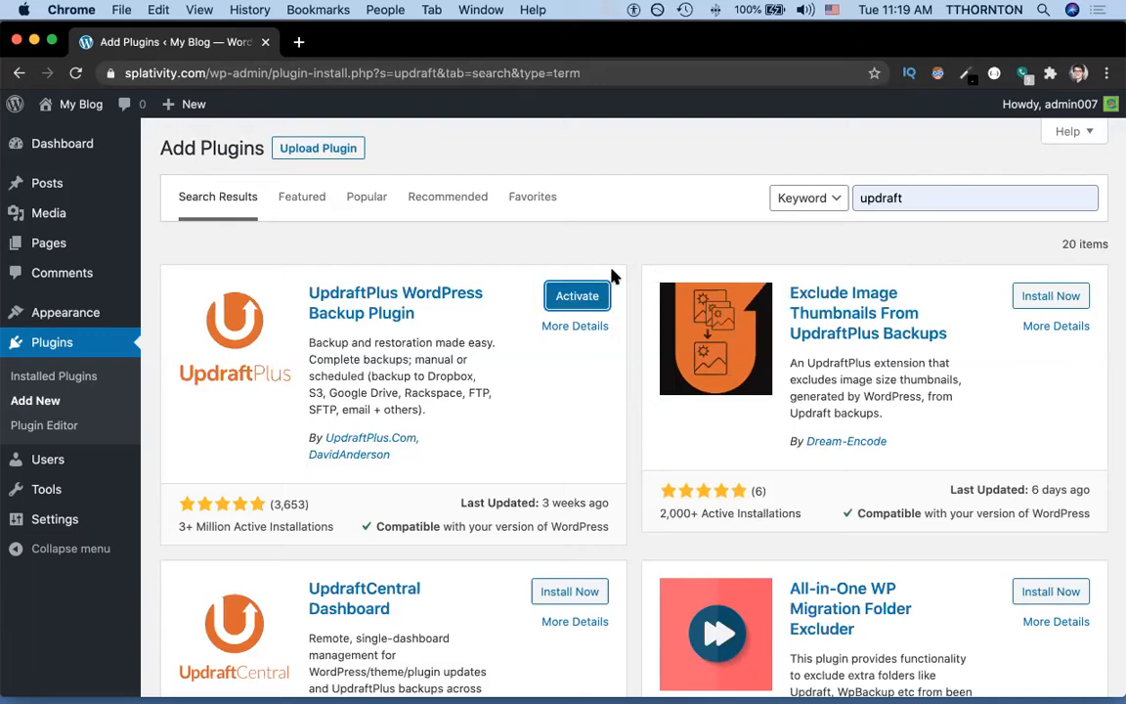
pyautogui.click(576, 295)
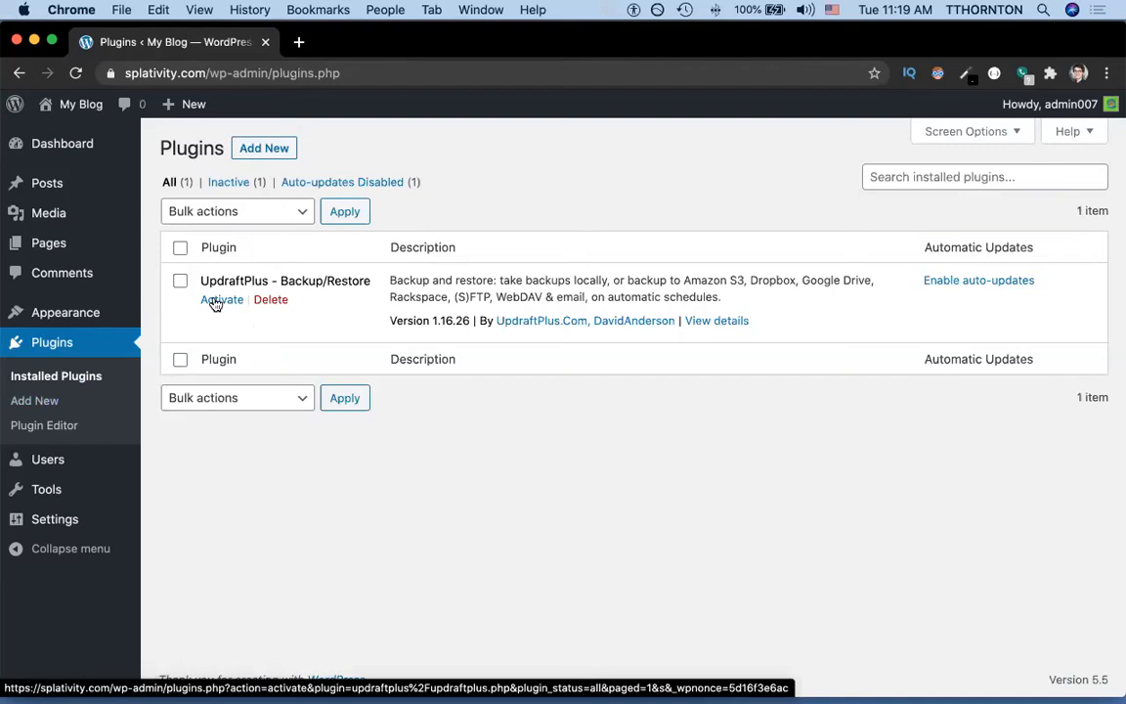
pyautogui.click(182, 283)
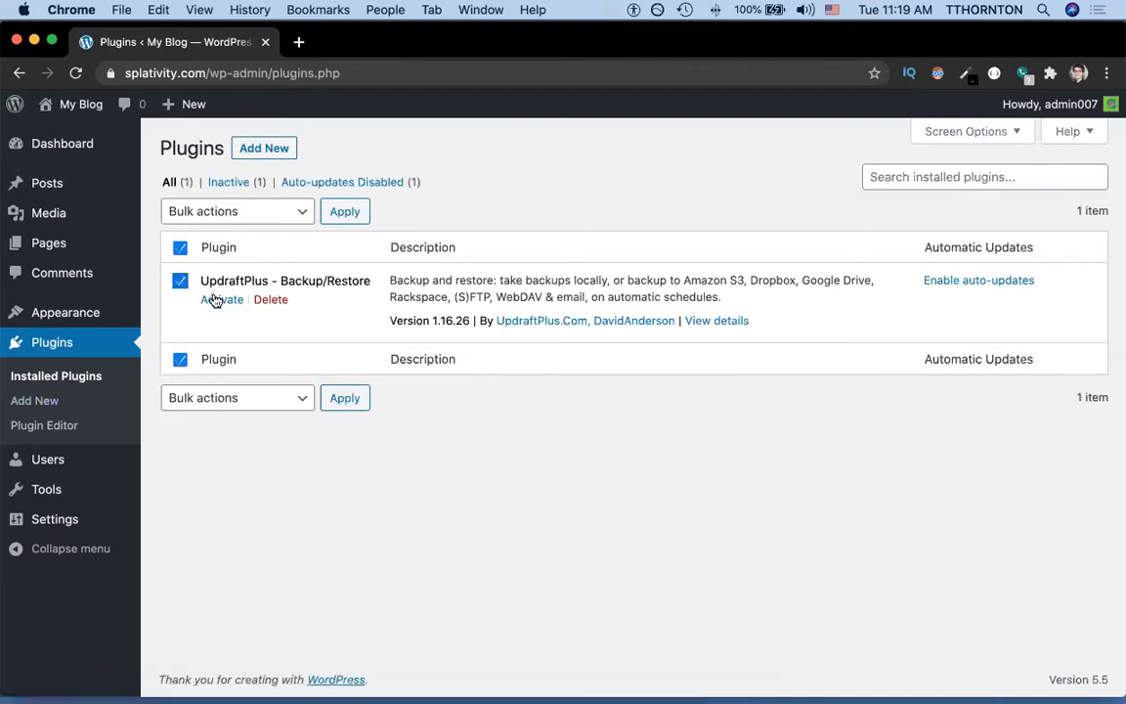
pyautogui.click(217, 301)
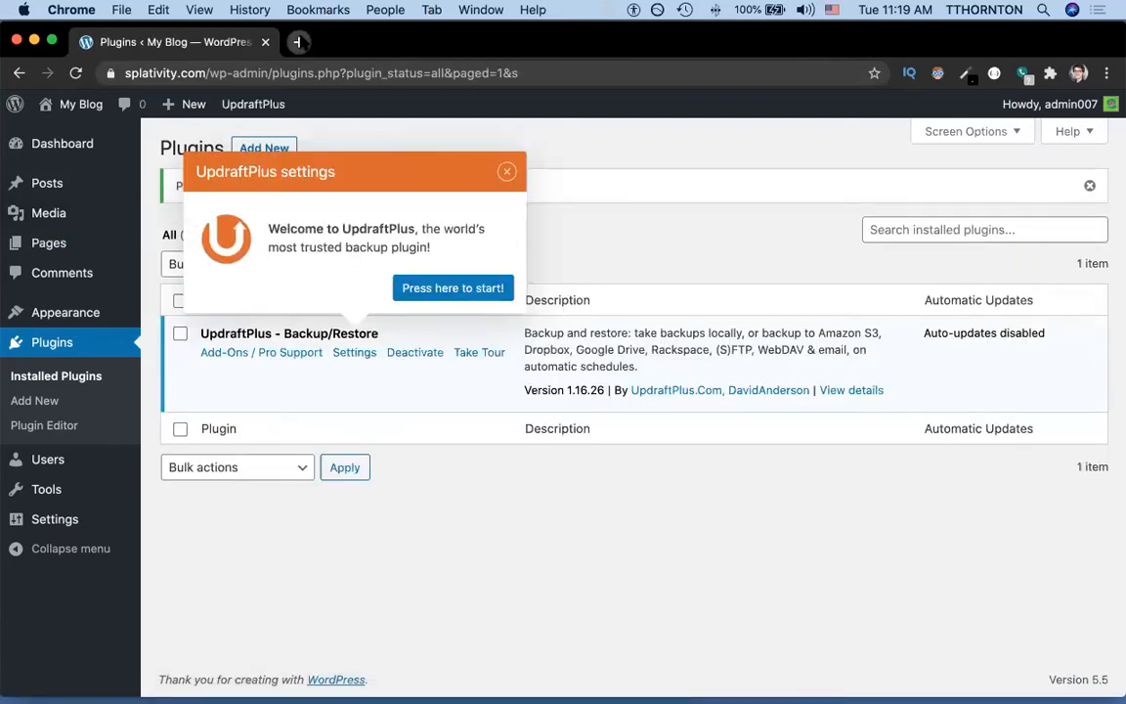
# Open apple.com in a new browser tab.
pyautogui.click(298, 42)
pyautogui.write('a')
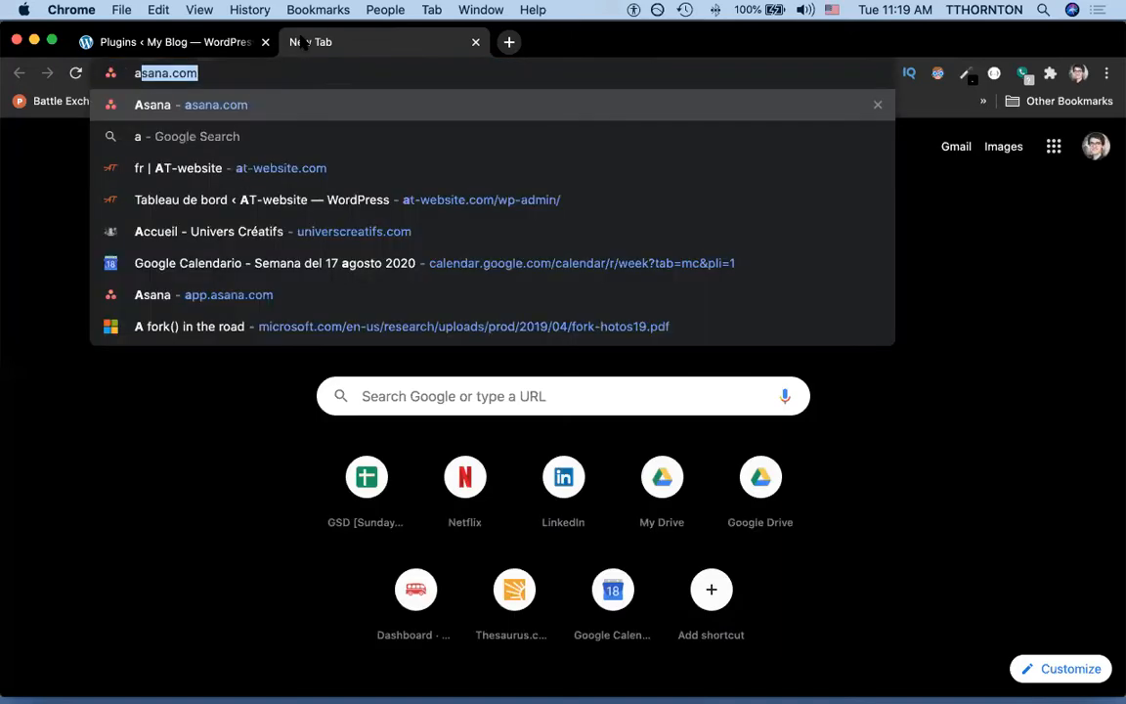
pyautogui.write('pple.')
pyautogui.write('com')
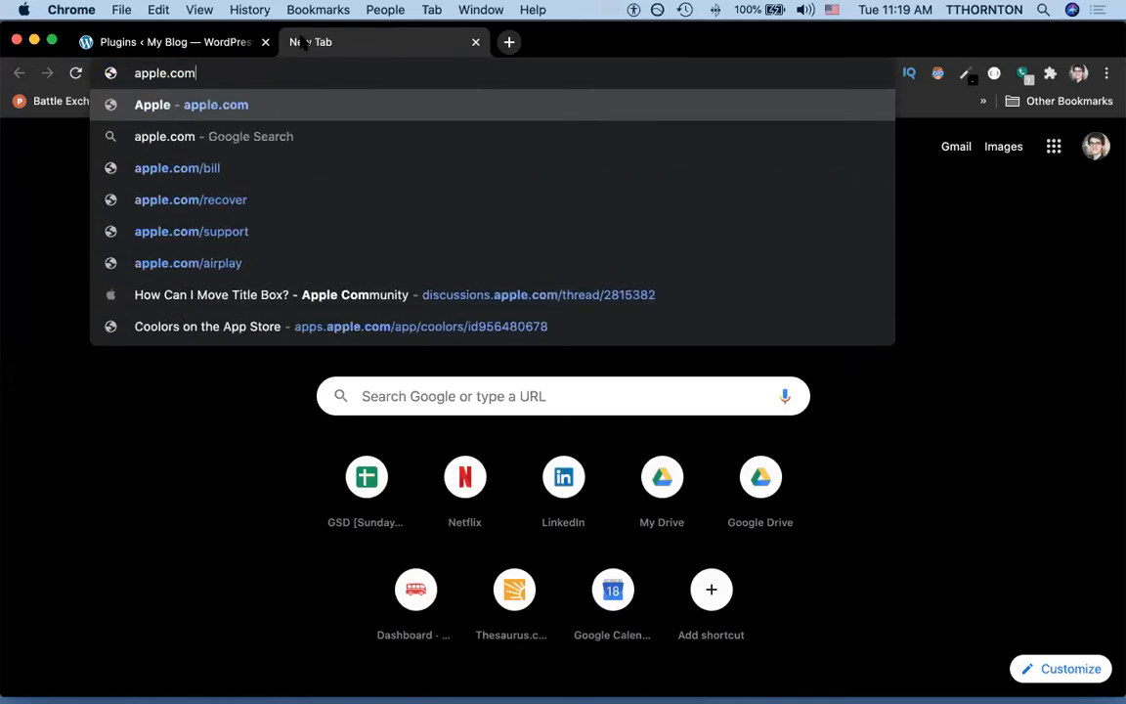
pyautogui.press('Return')
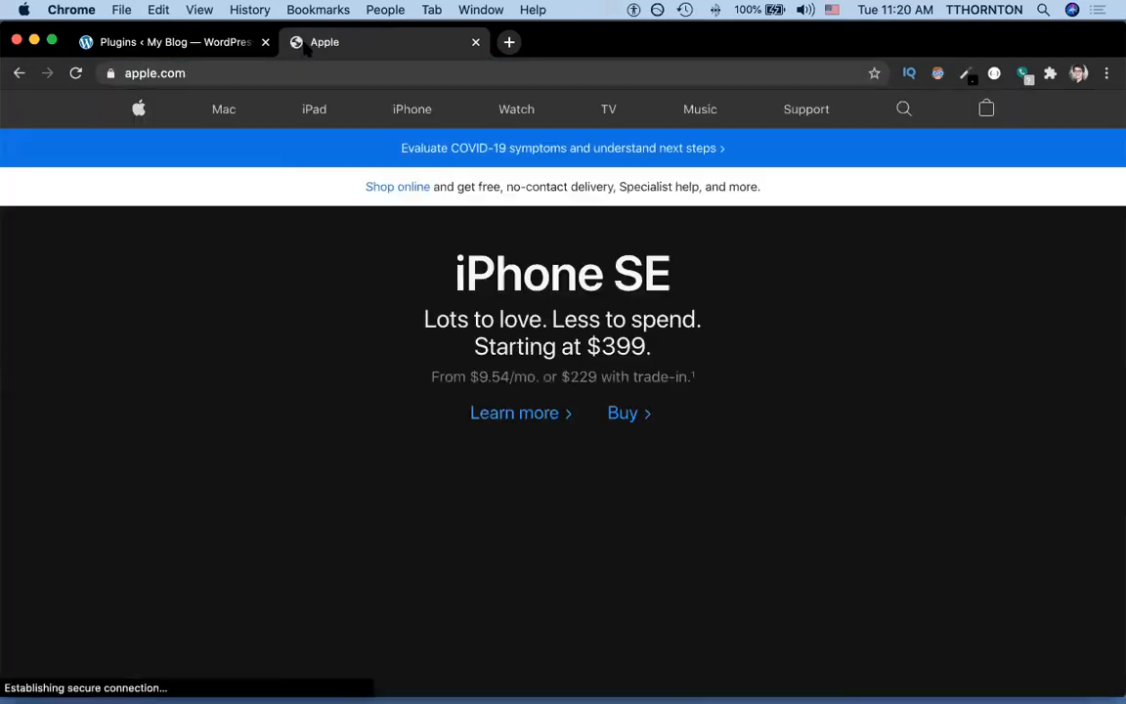
pyautogui.click(209, 109)
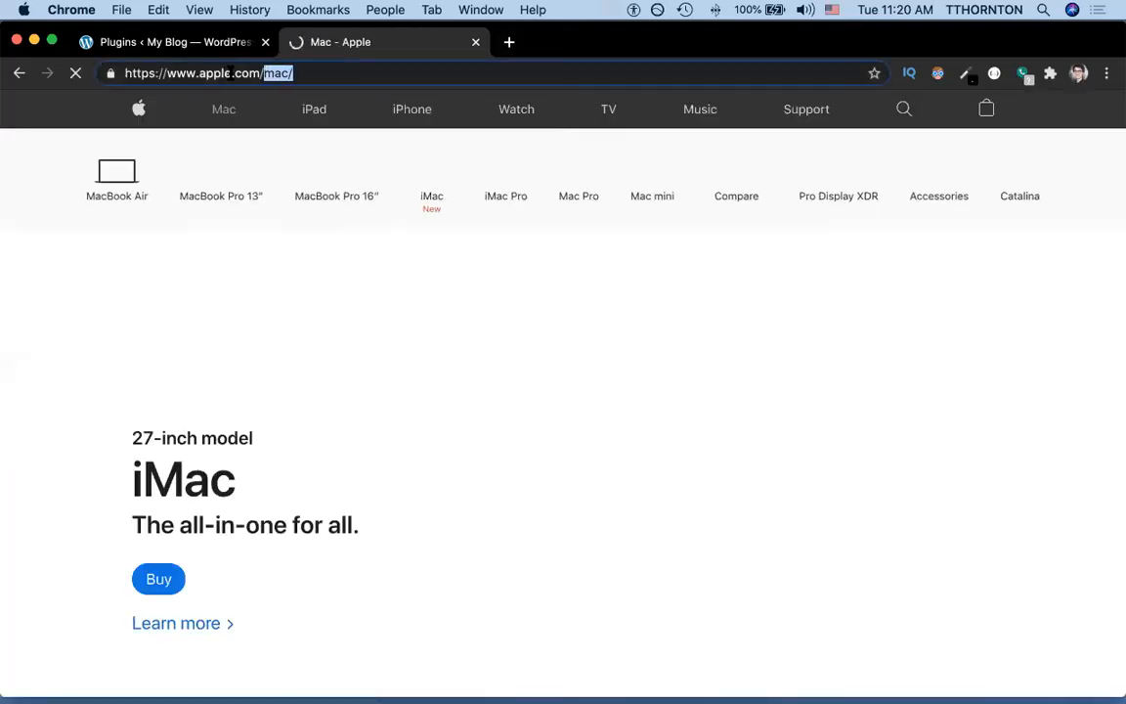
pyautogui.click(412, 107)
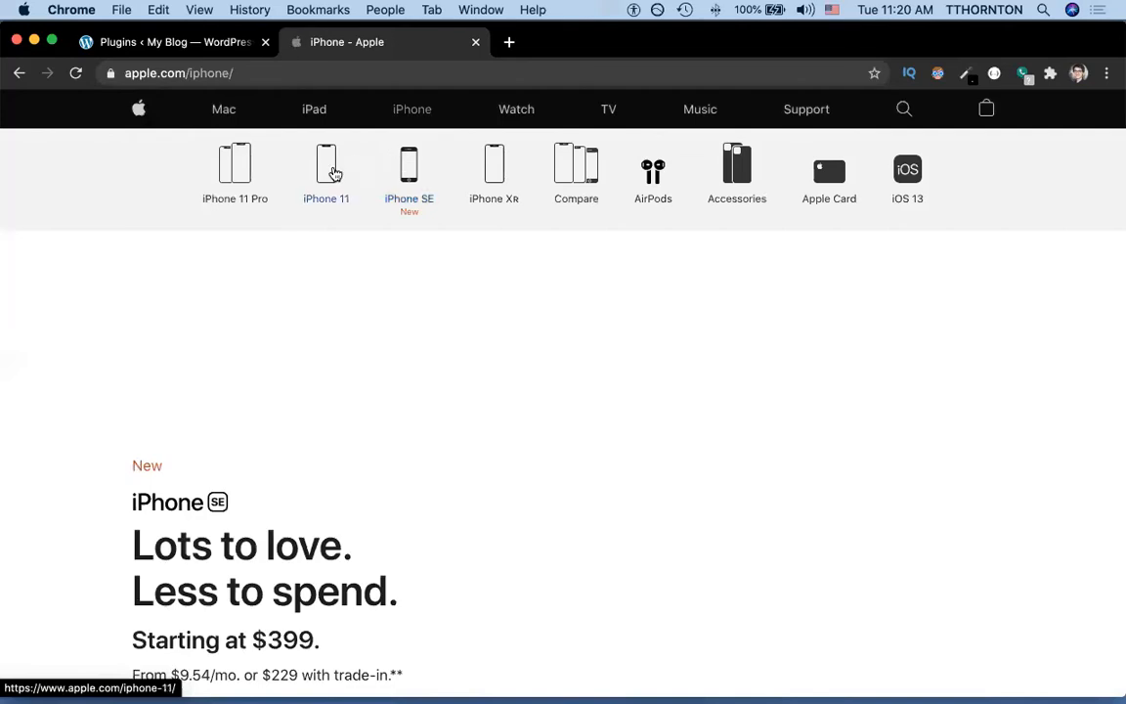
pyautogui.click(334, 173)
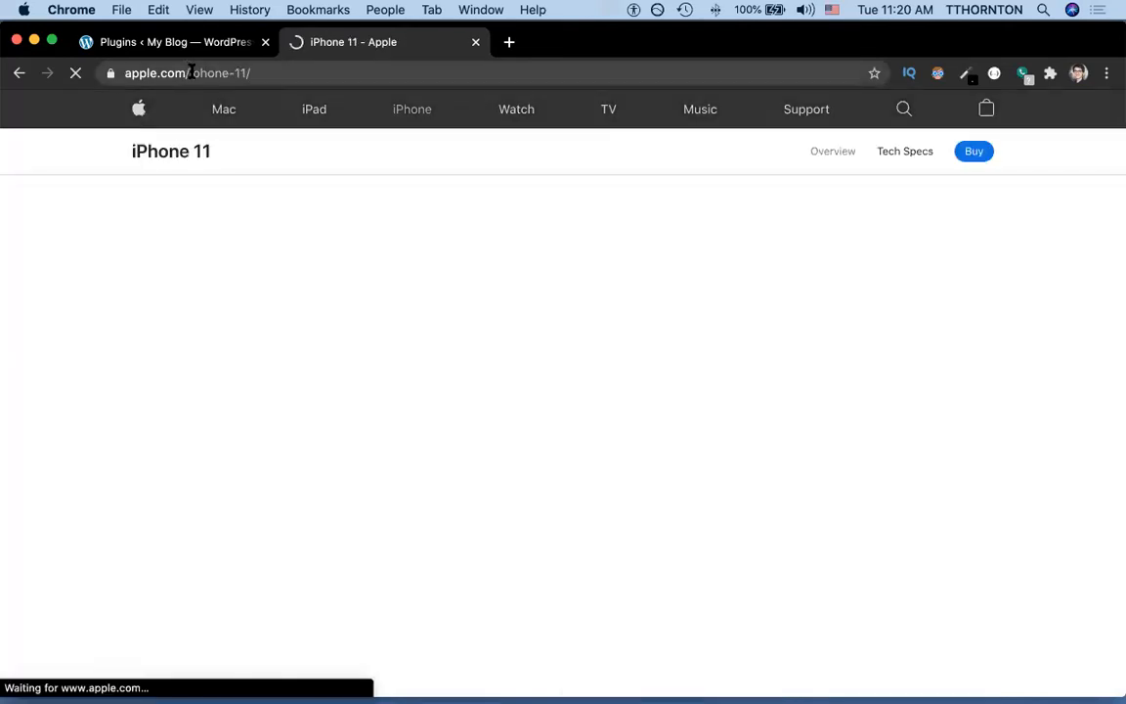
pyautogui.moveTo(184, 72); pyautogui.dragTo(284, 72)
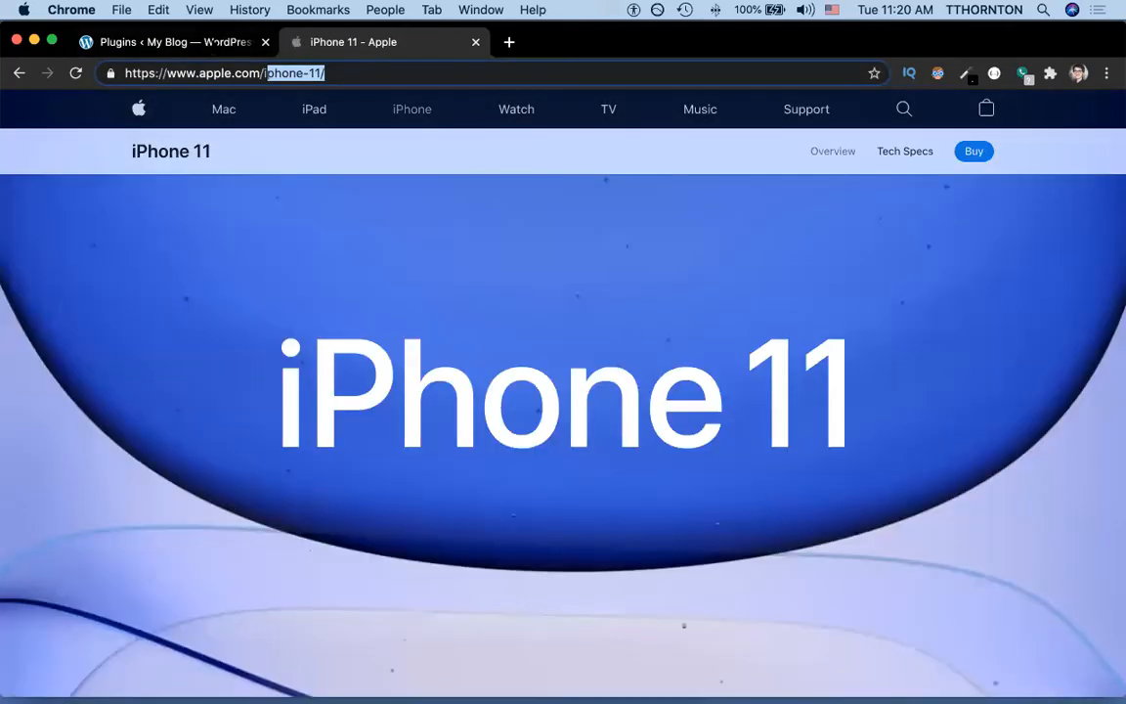
# Back in the WordPress admin, dismiss the UpdraftPlus welcome notice and open the "Hello world!" post for editing without the editor guide.
pyautogui.click(212, 45)
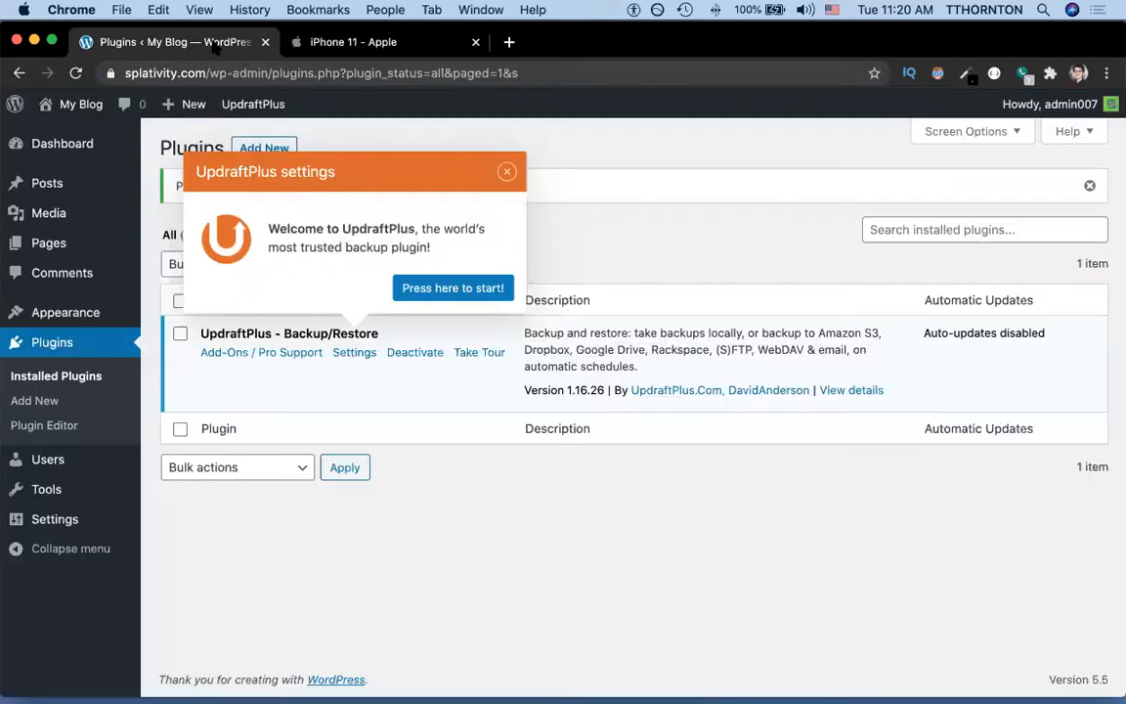
pyautogui.click(504, 173)
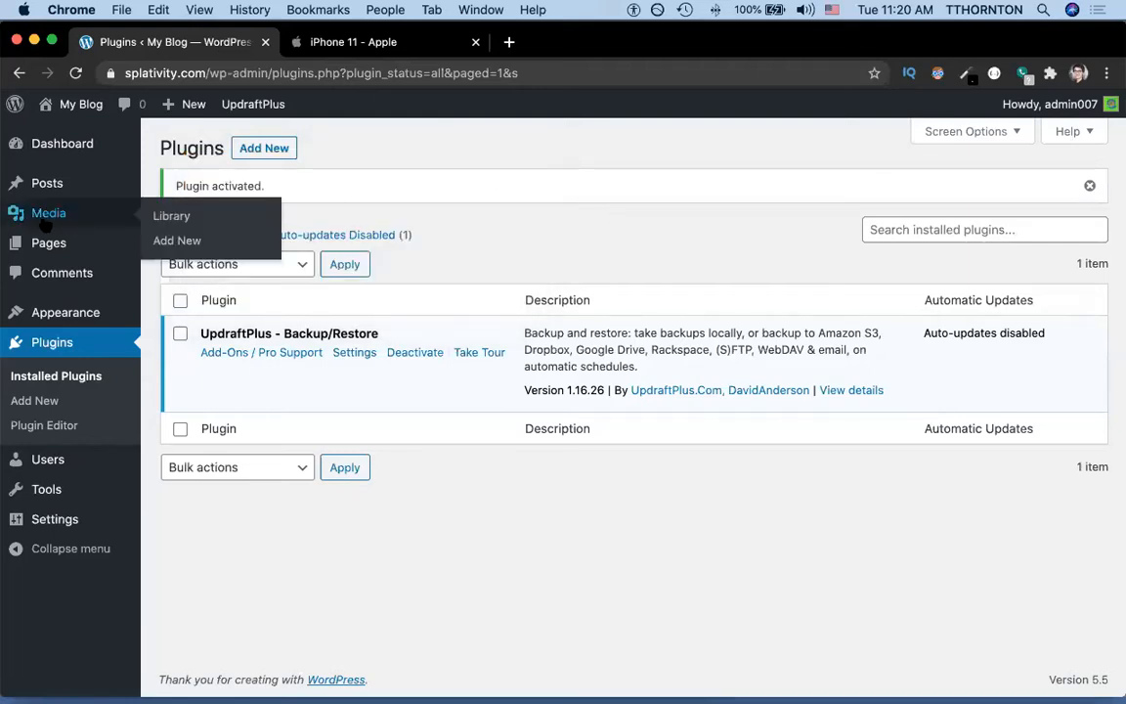
pyautogui.moveTo(53, 245)
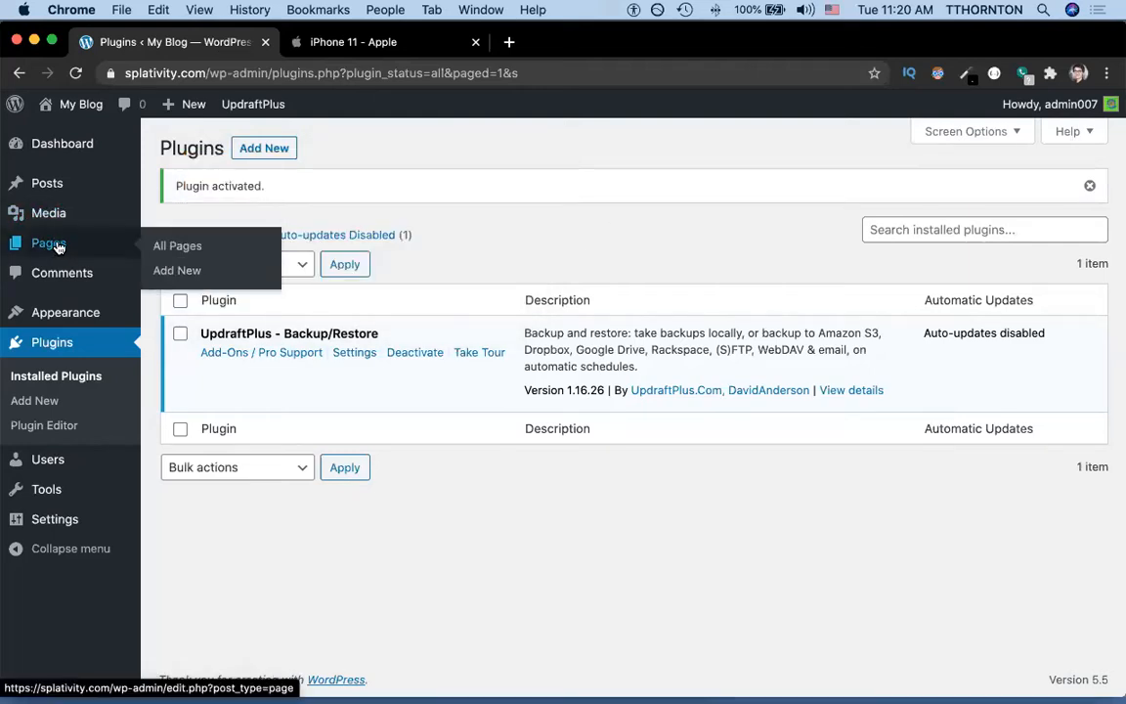
pyautogui.click(59, 192)
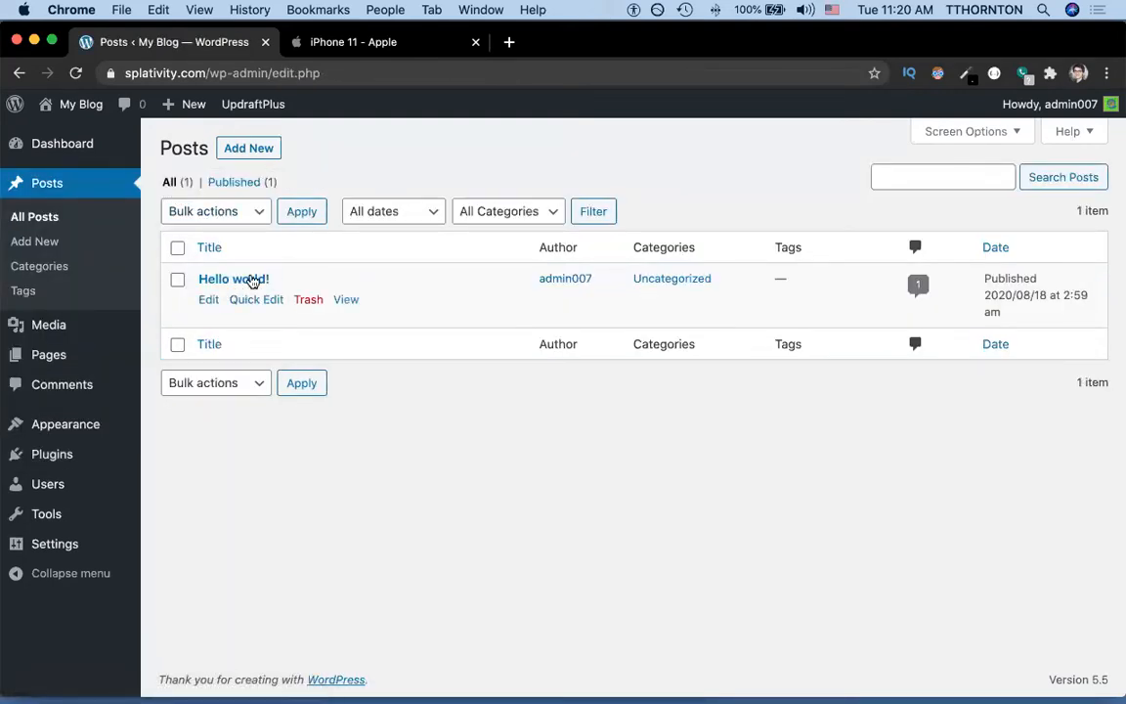
pyautogui.click(252, 281)
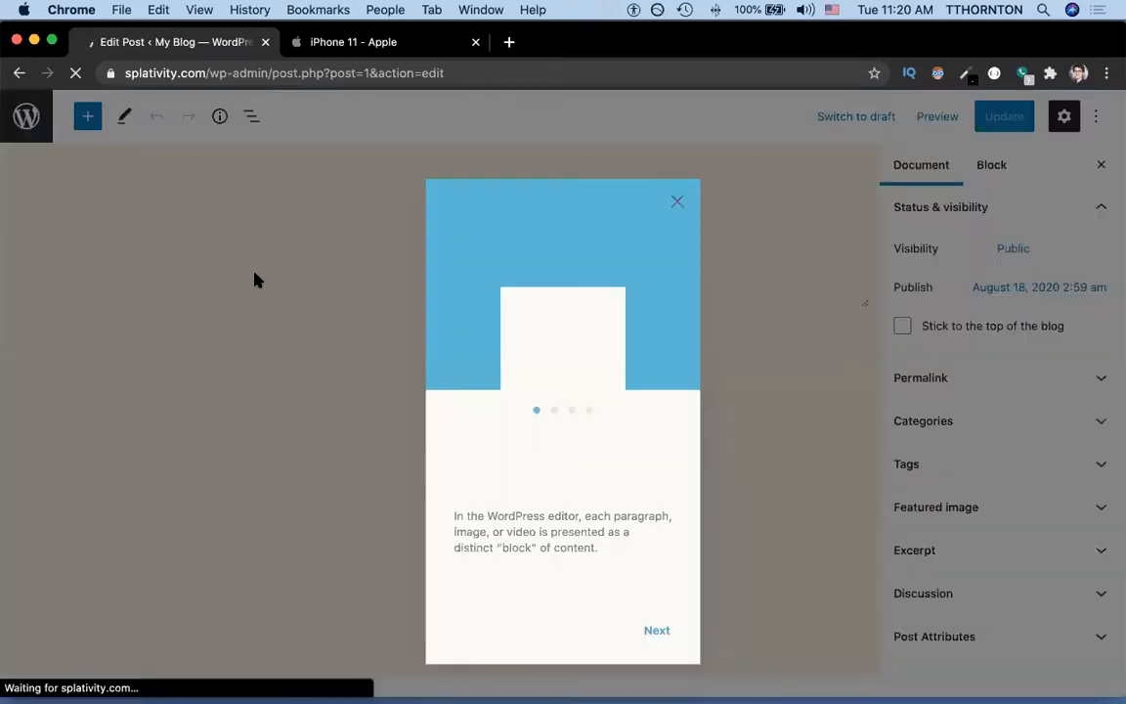
pyautogui.click(255, 281)
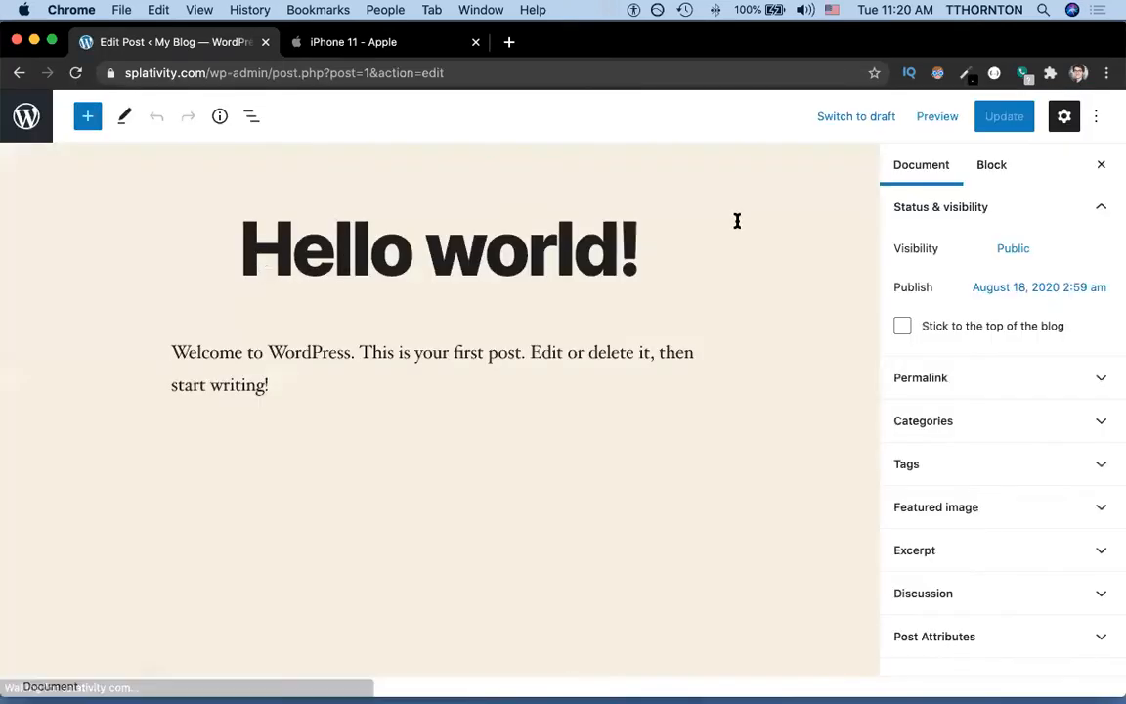
# Preview the "Hello world!" post in a new browser tab, examine its address and return to the editor.
pyautogui.click(930, 119)
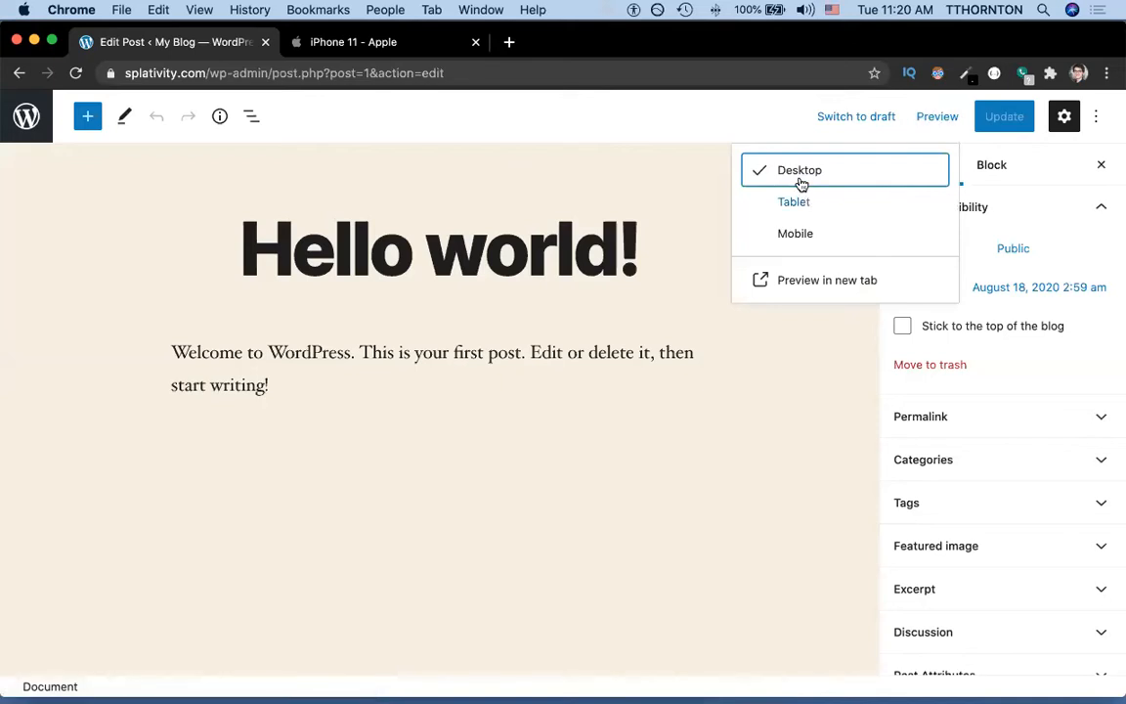
pyautogui.click(808, 282)
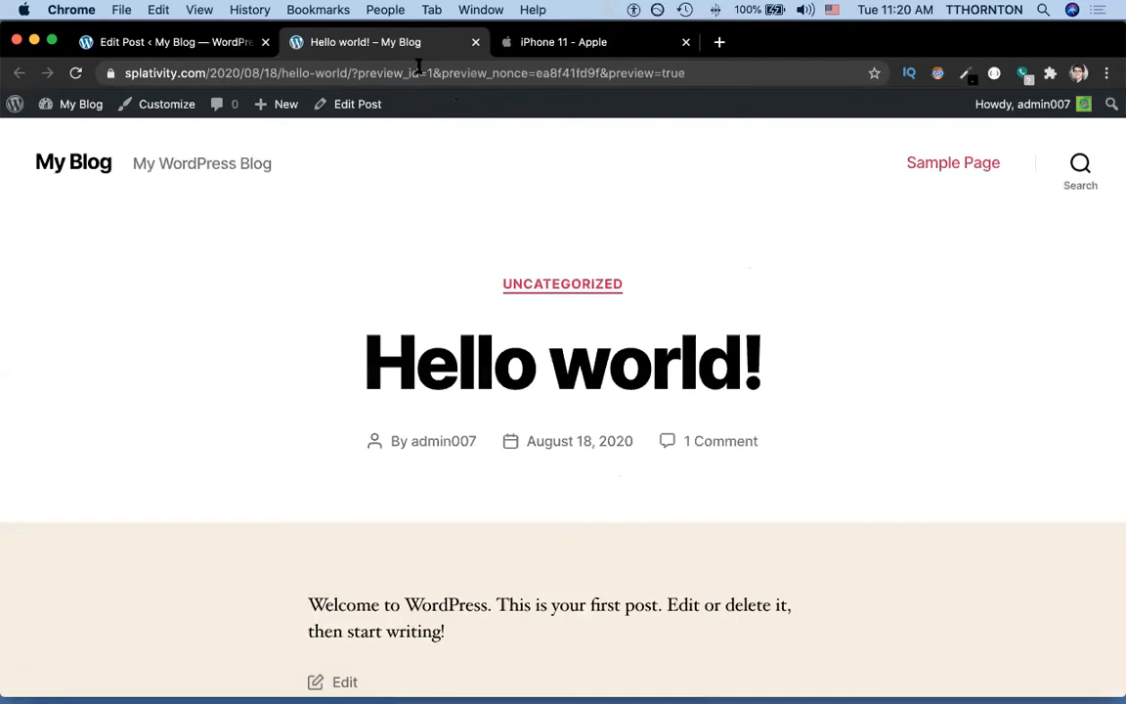
pyautogui.click(347, 73)
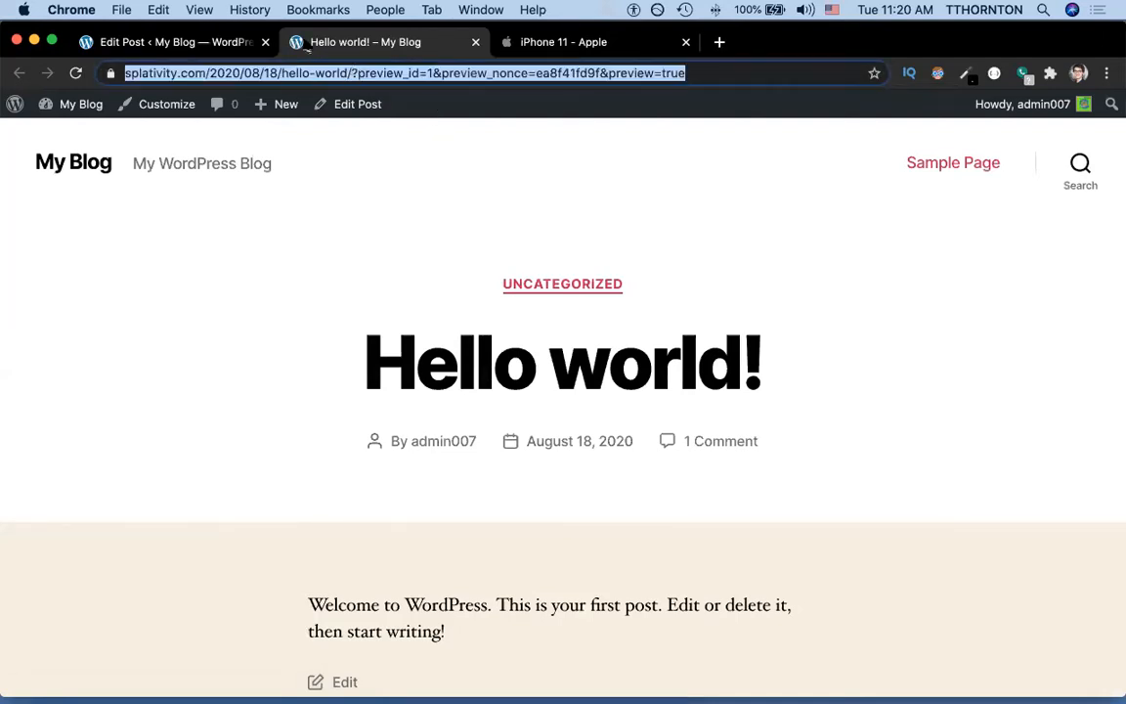
pyautogui.click(209, 41)
pyautogui.click(302, 204)
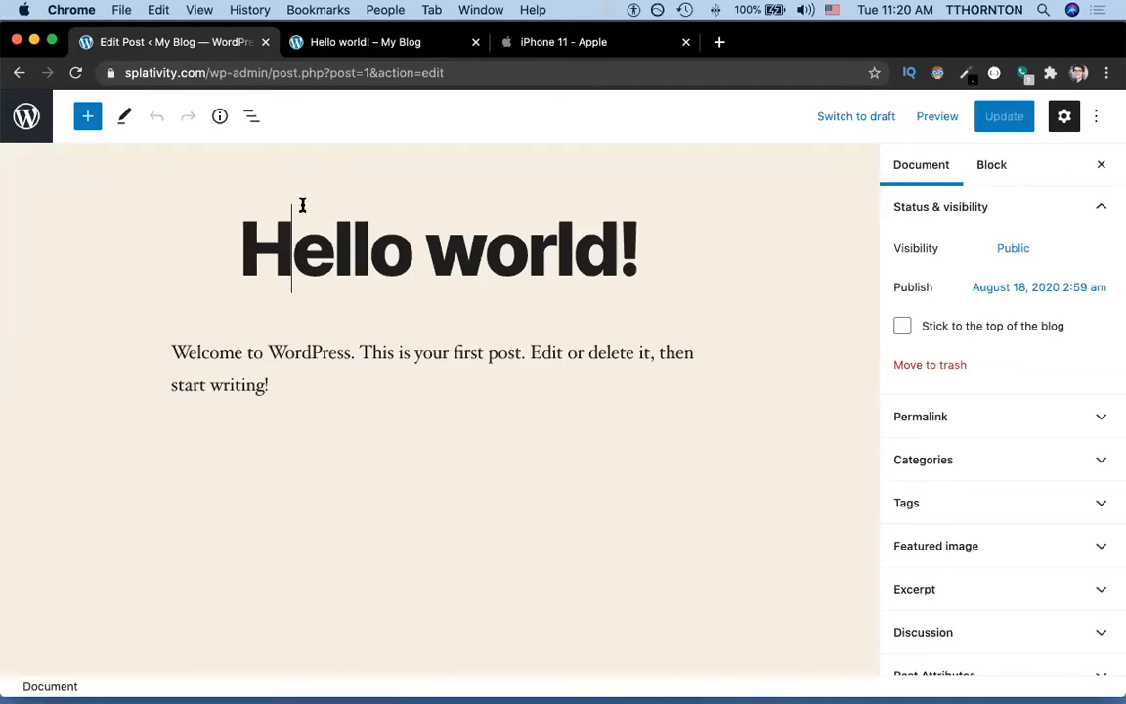
# Reload the previewed post at splativity.com/2020/08/18/hello-world/, with the preview parameters removed from its address.
pyautogui.click(364, 44)
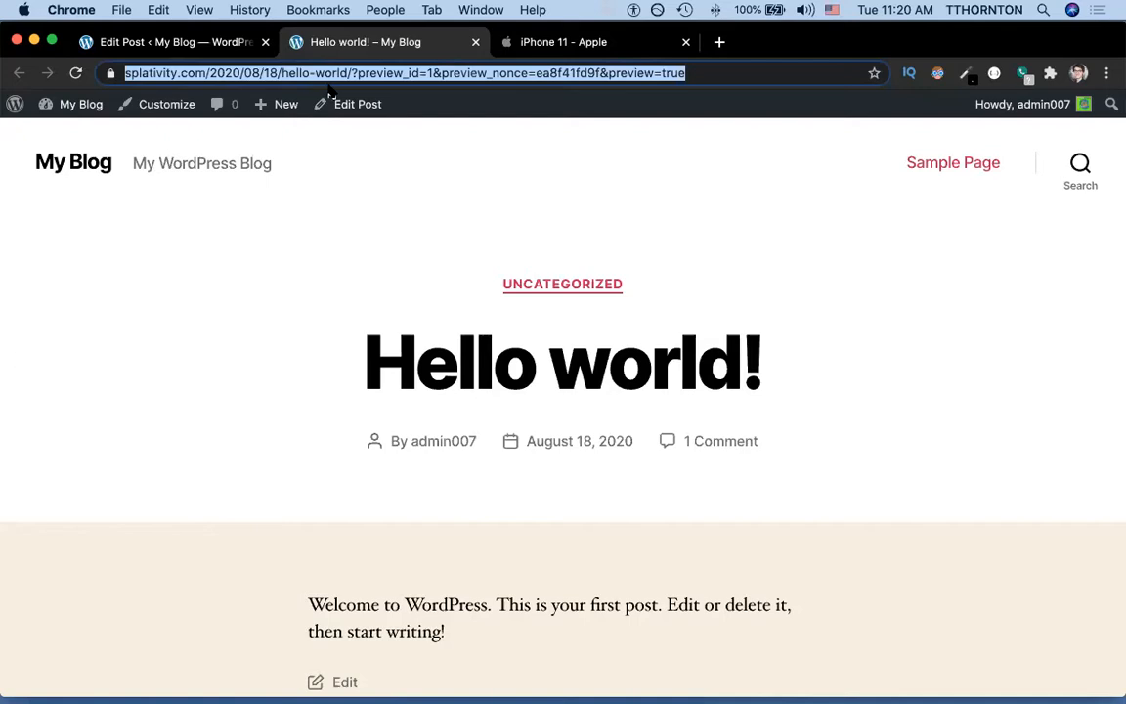
pyautogui.click(310, 74)
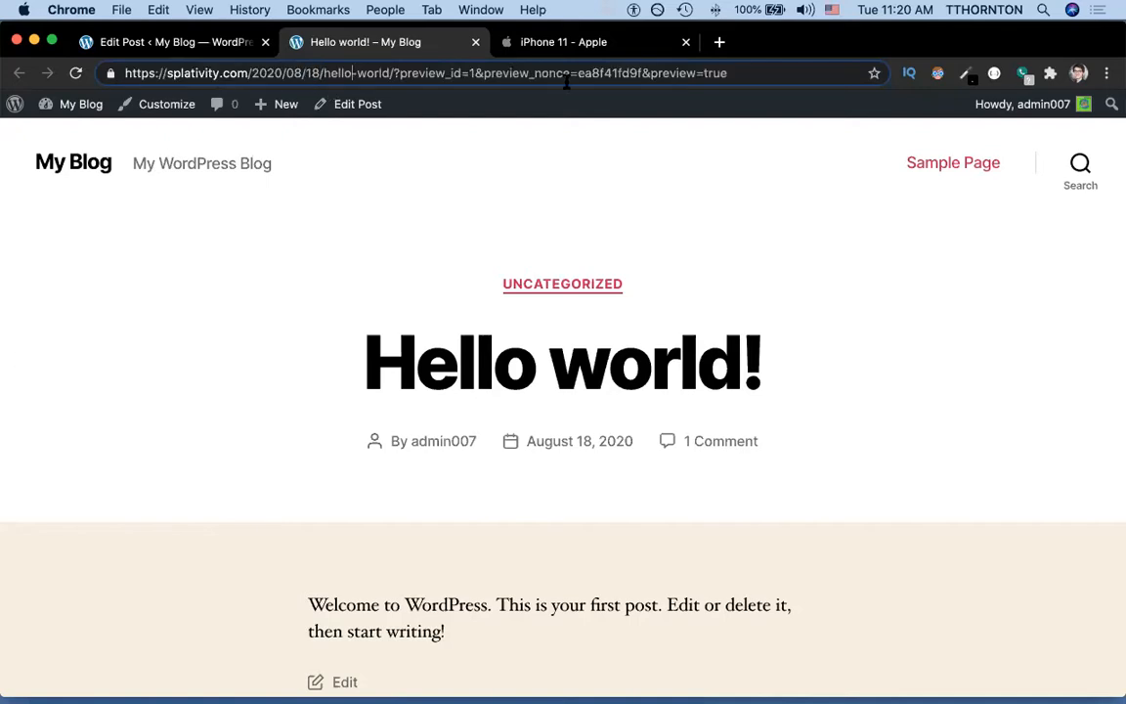
pyautogui.hotkey('shift', 'End')
pyautogui.press('BackSpace')
pyautogui.press('Return')
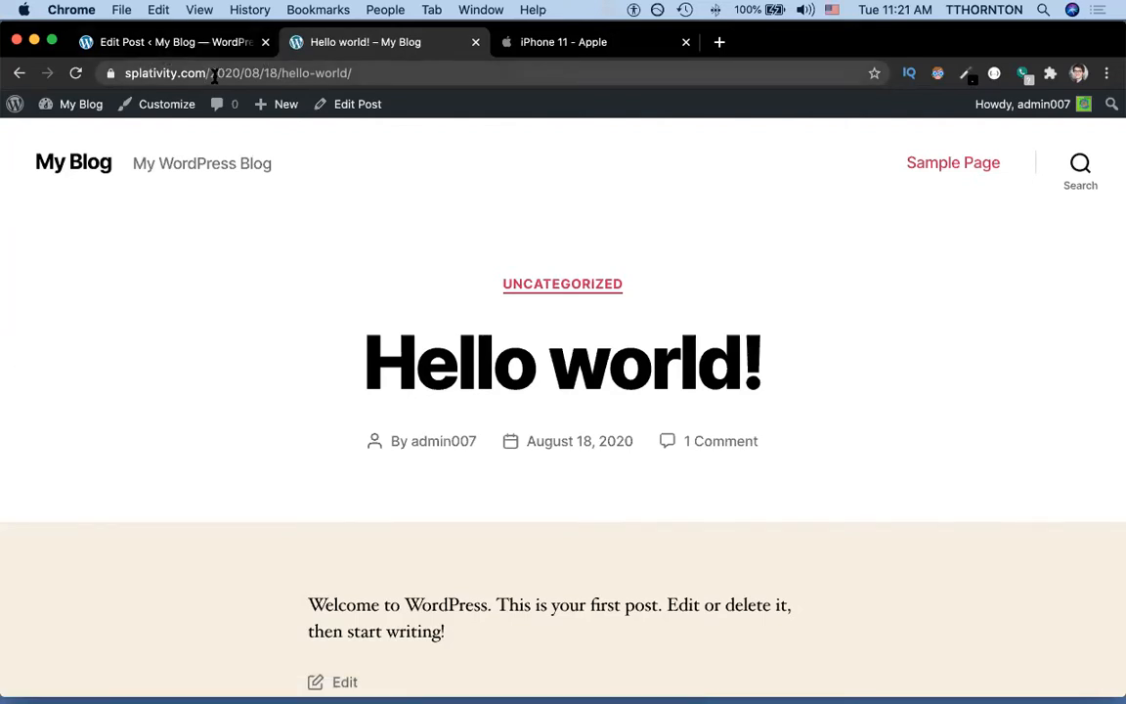
# Try to load the "Hello world!" post at splativity.com/hello-world/, without the date in its address, and check the resulting address.
pyautogui.click(238, 75)
pyautogui.press('Left')
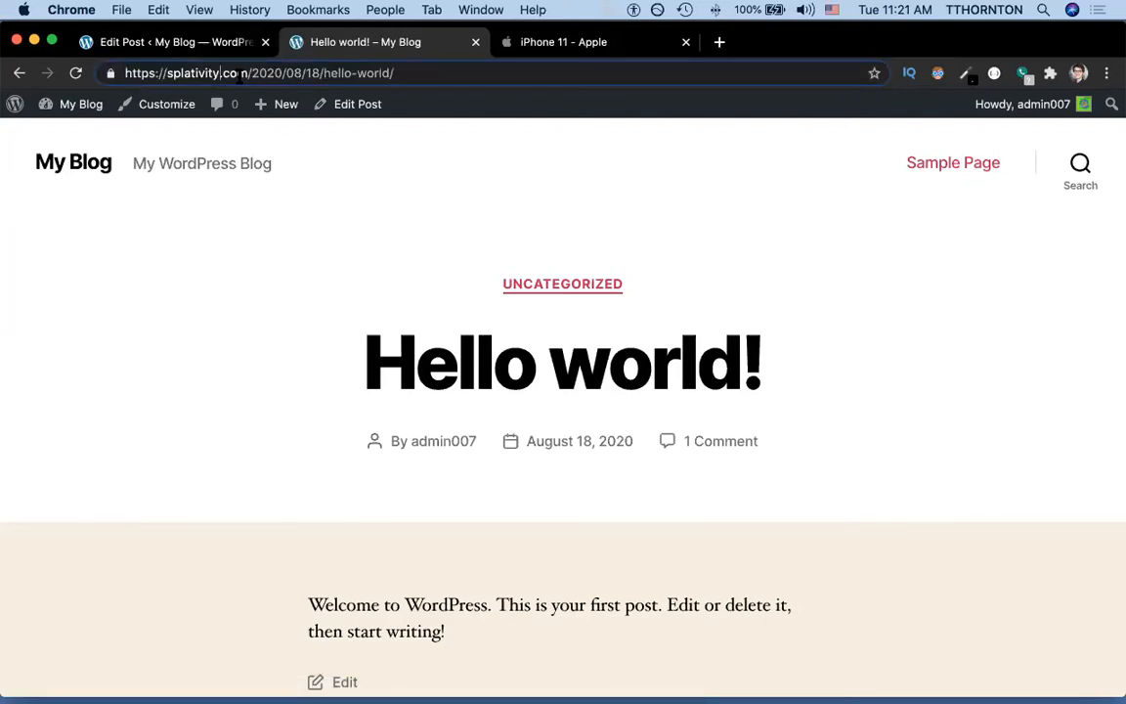
pyautogui.hotkey('shift', 'alt', 'Right')
pyautogui.hotkey('shift', 'alt', 'Right')
pyautogui.hotkey('shift', 'alt', 'Right')
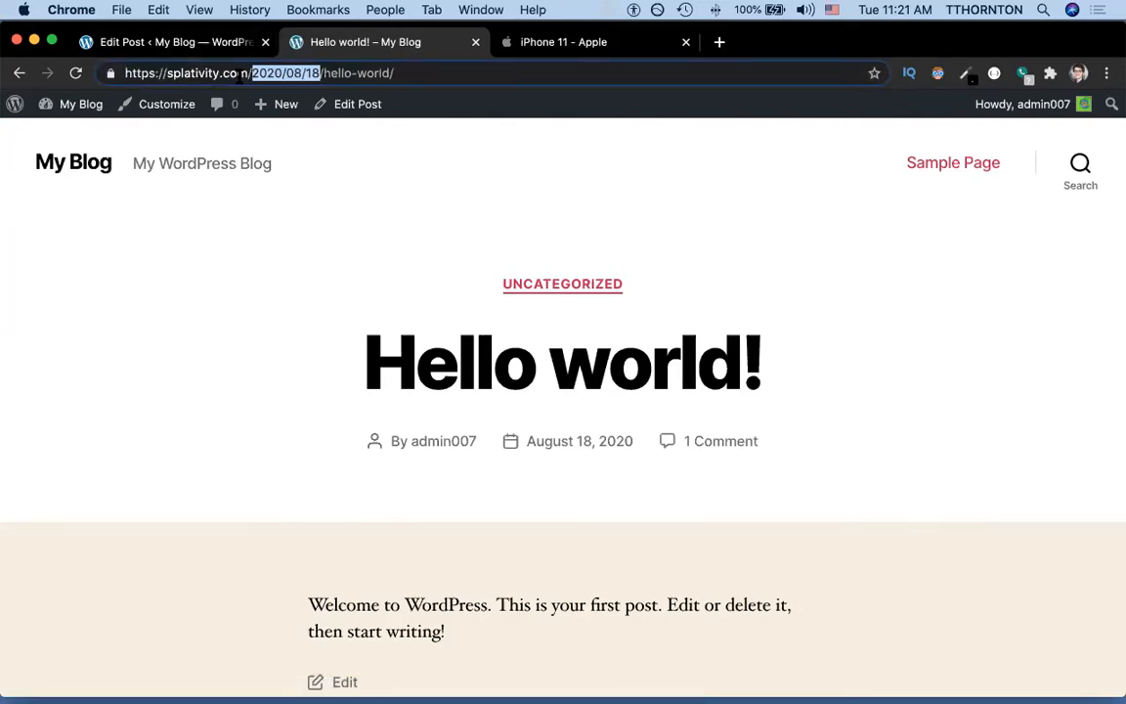
pyautogui.press('BackSpace')
pyautogui.press('BackSpace')
pyautogui.press('Return')
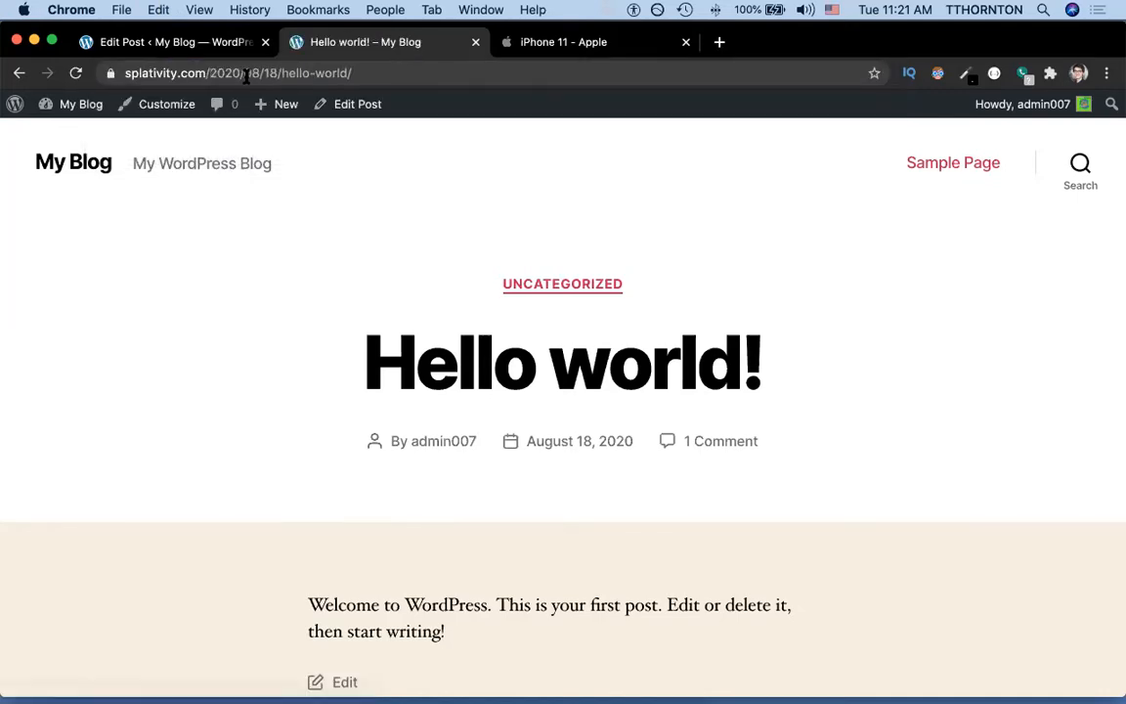
pyautogui.click(232, 74)
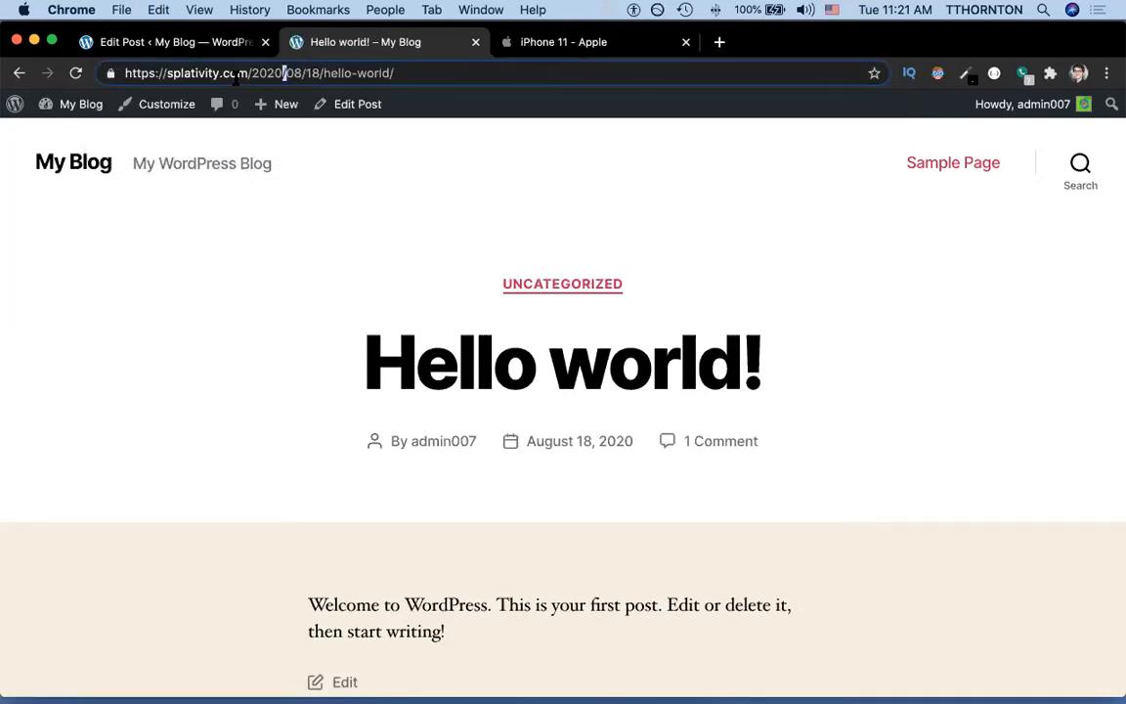
# Go from the post editor to splativity.com/wp-admin and open the site's Permalink Settings.
pyautogui.click(205, 45)
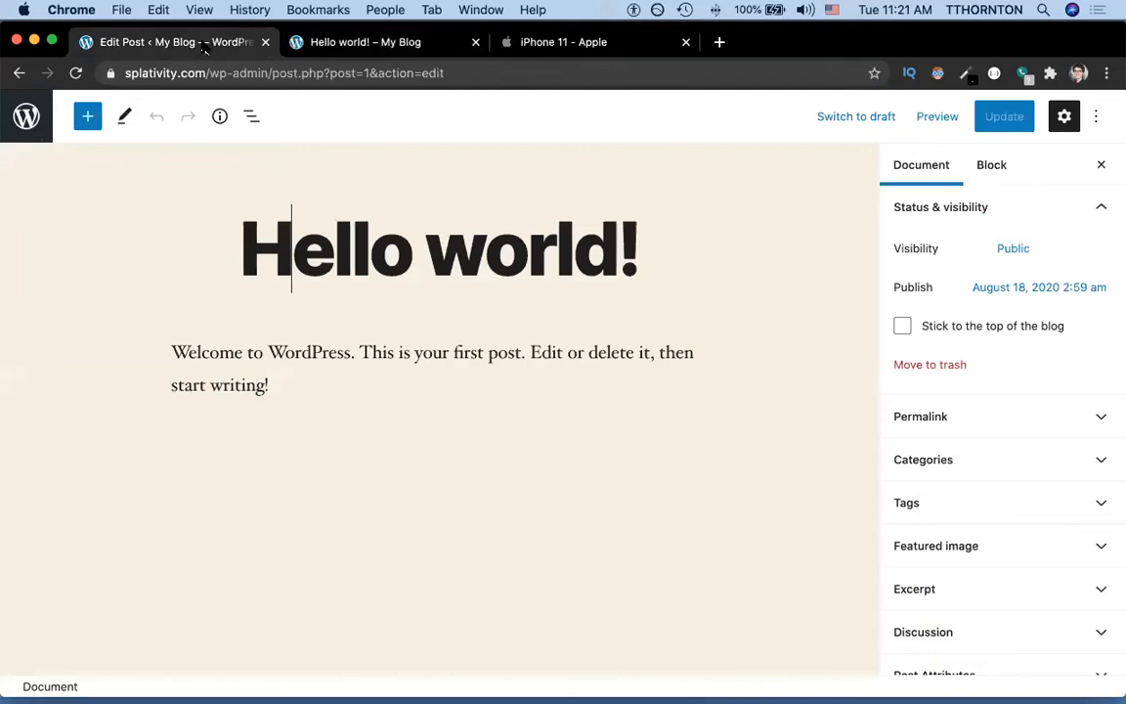
pyautogui.moveTo(267, 73); pyautogui.dragTo(479, 75)
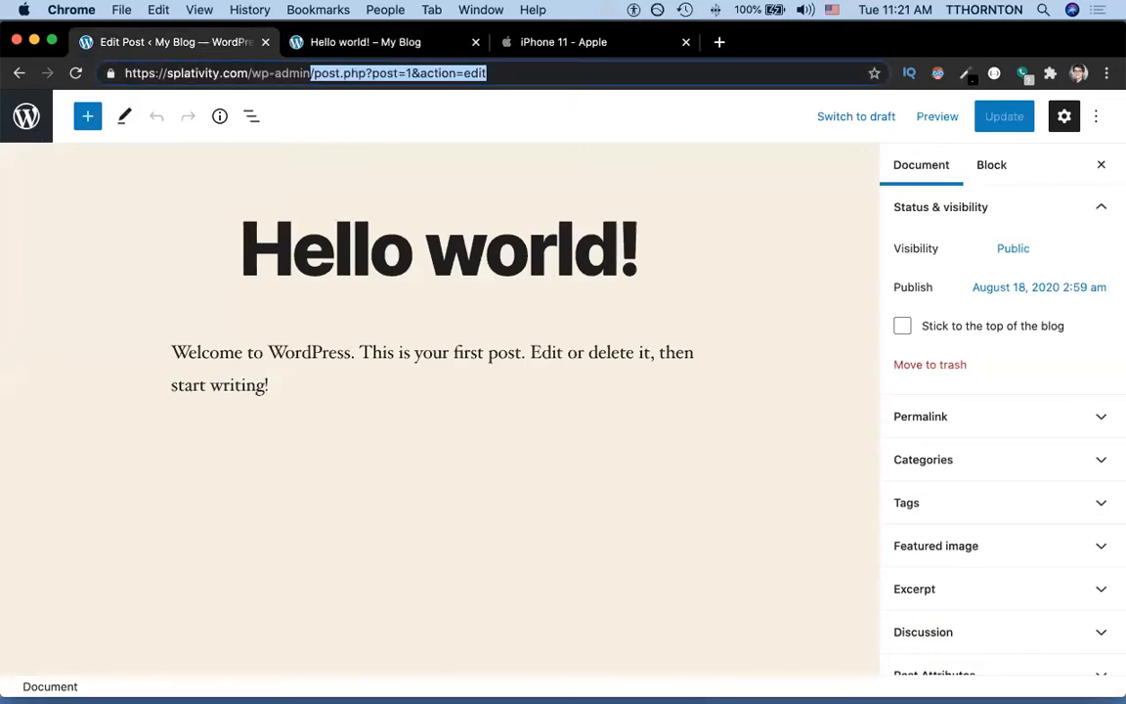
pyautogui.press('BackSpace')
pyautogui.press('Return')
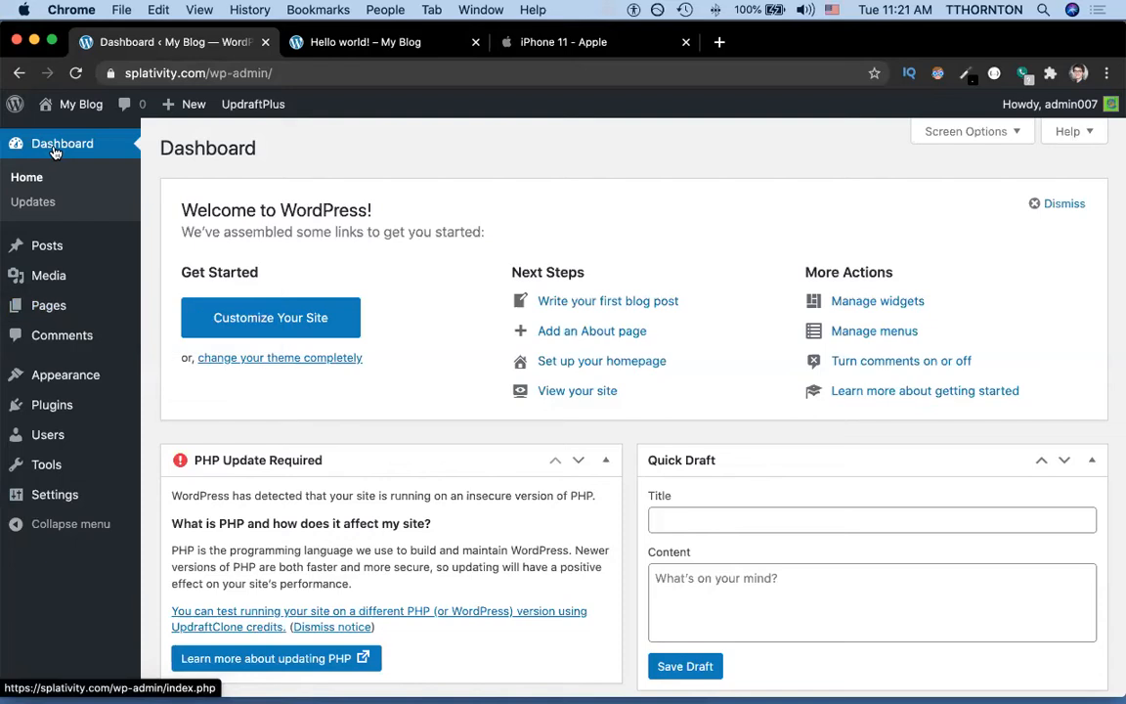
pyautogui.moveTo(59, 504)
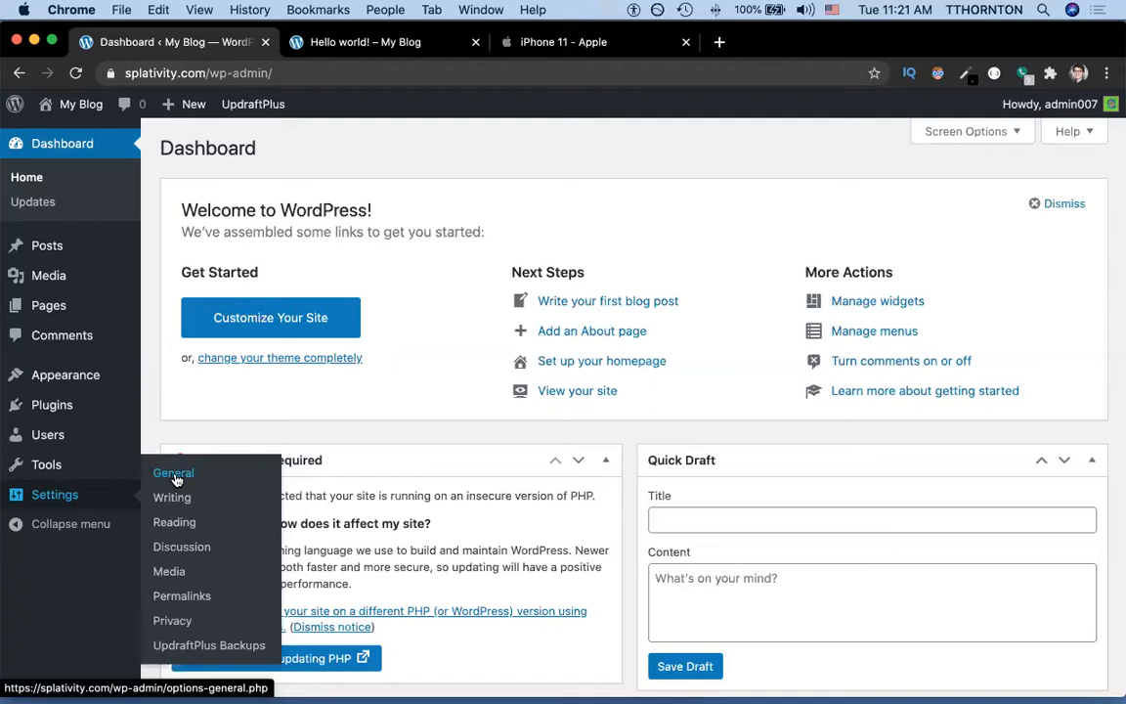
pyautogui.click(180, 601)
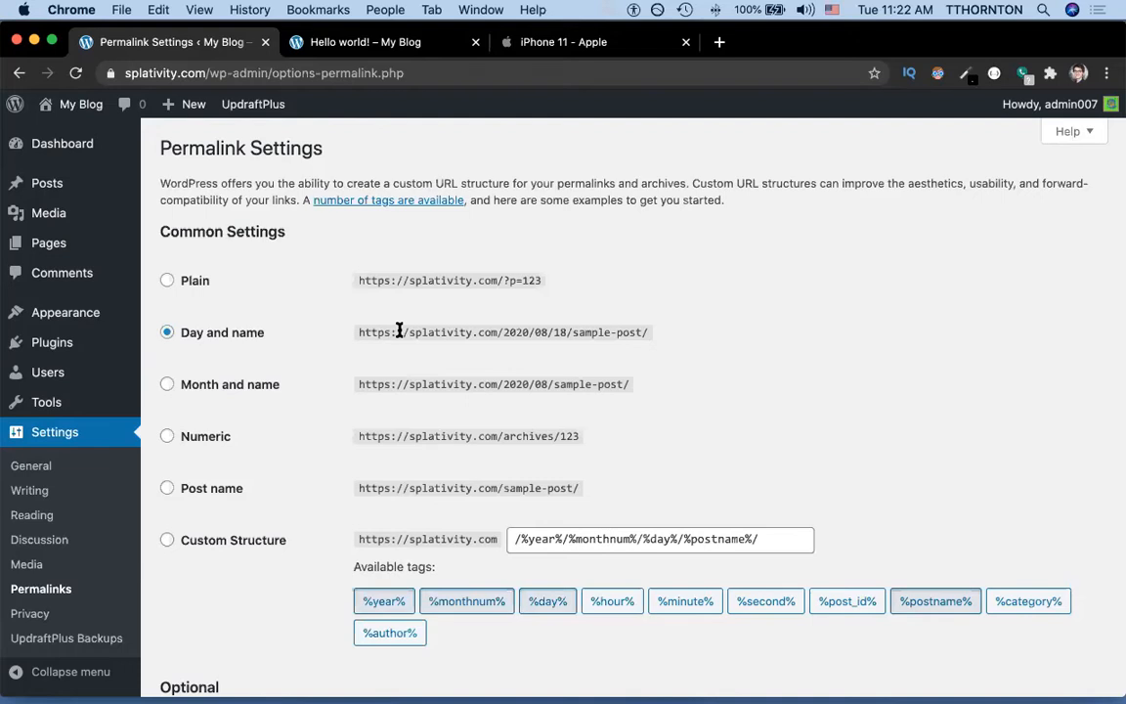
# Compare the permalink options with the post's current address, then set the permalink structure to Post name and save the changes.
pyautogui.click(375, 42)
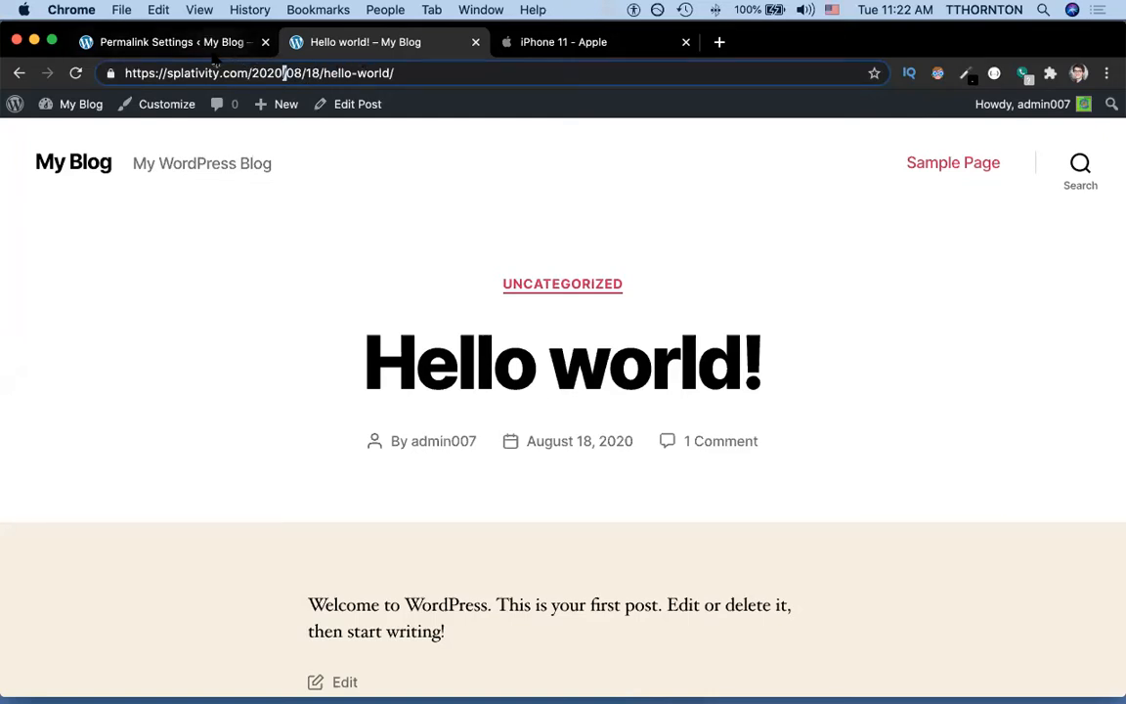
pyautogui.click(181, 42)
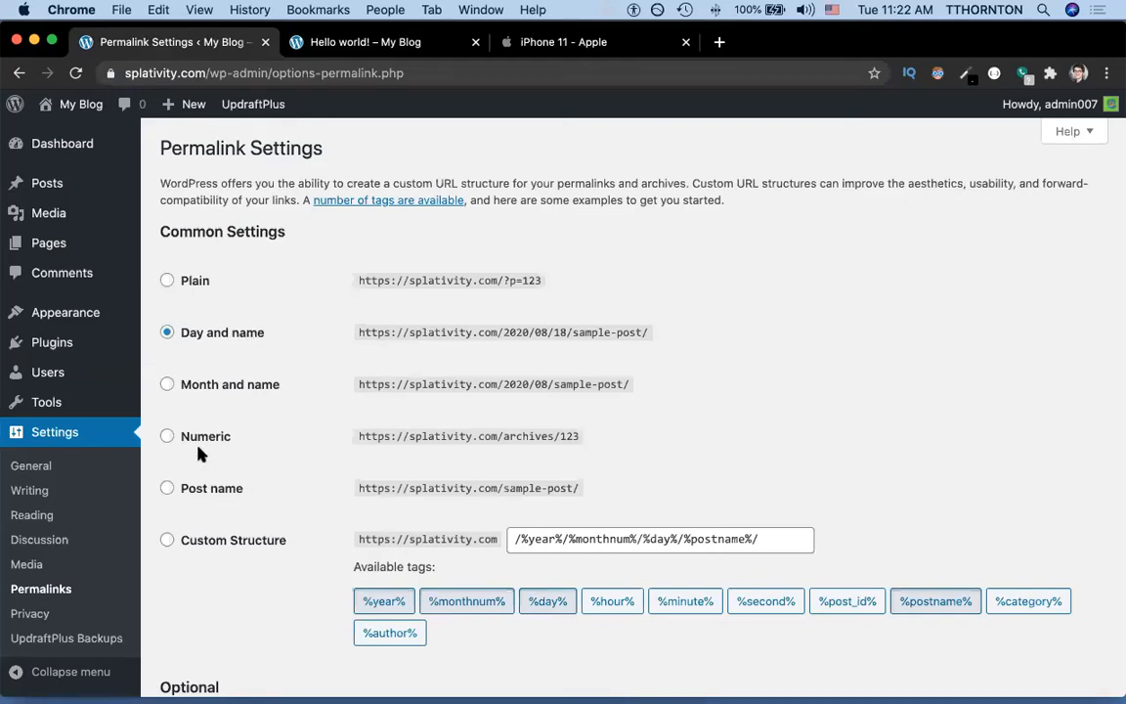
pyautogui.click(217, 490)
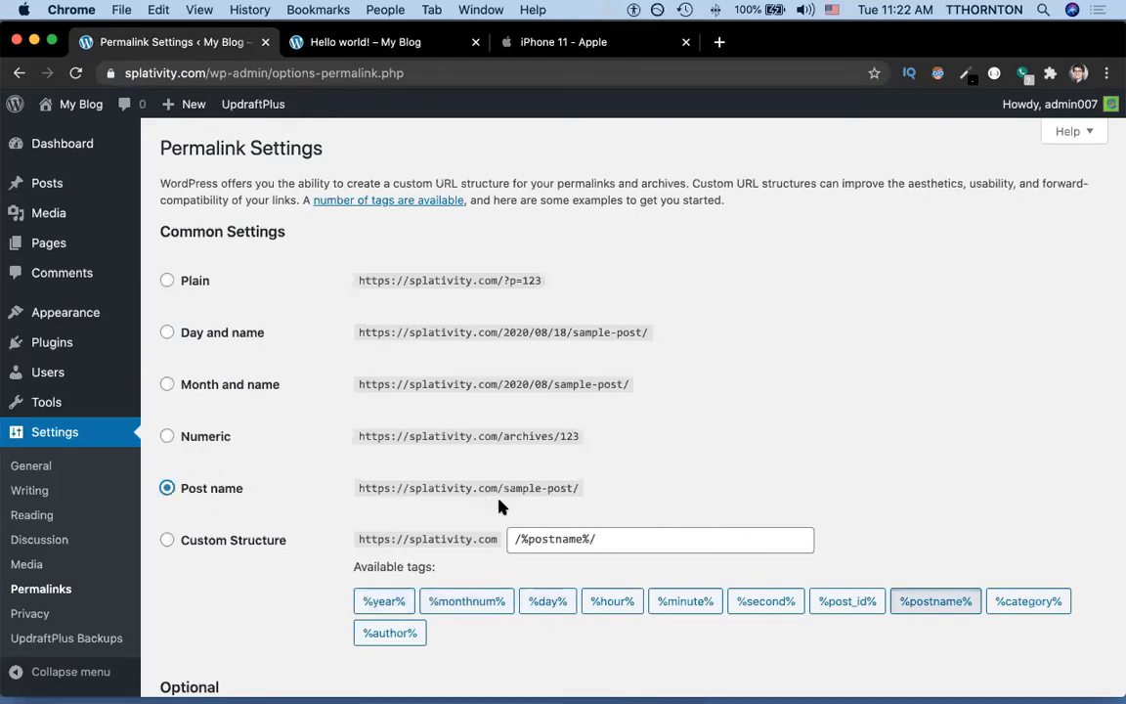
pyautogui.scroll(-5, 342, 510)
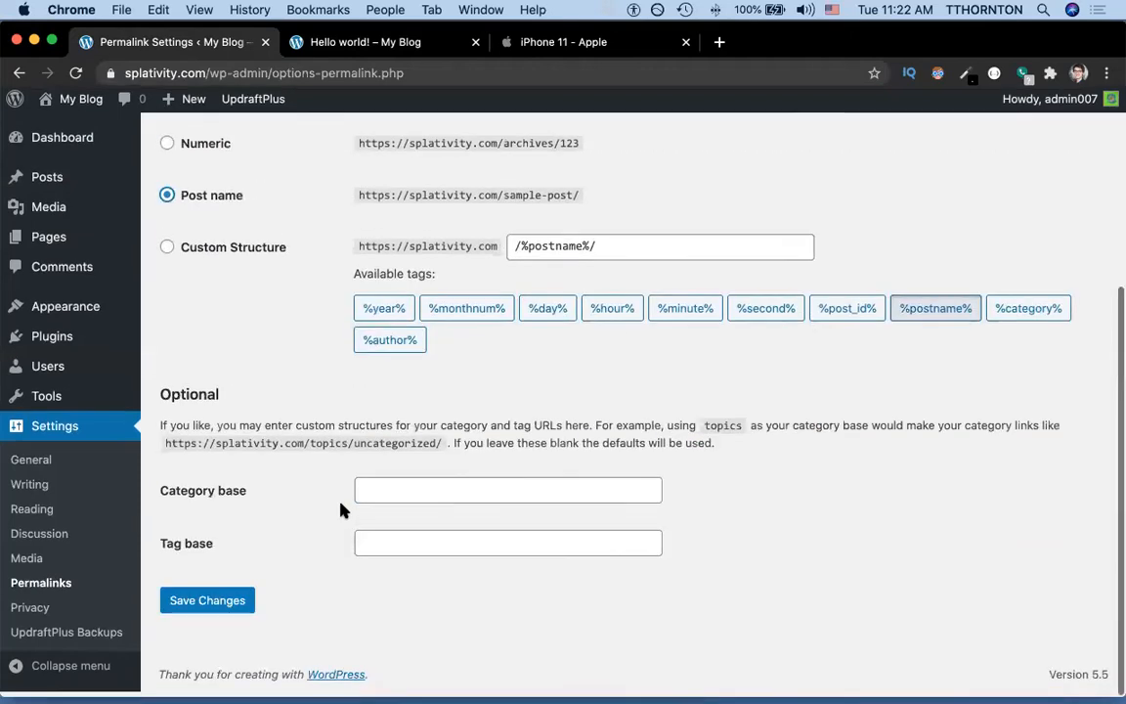
pyautogui.click(208, 608)
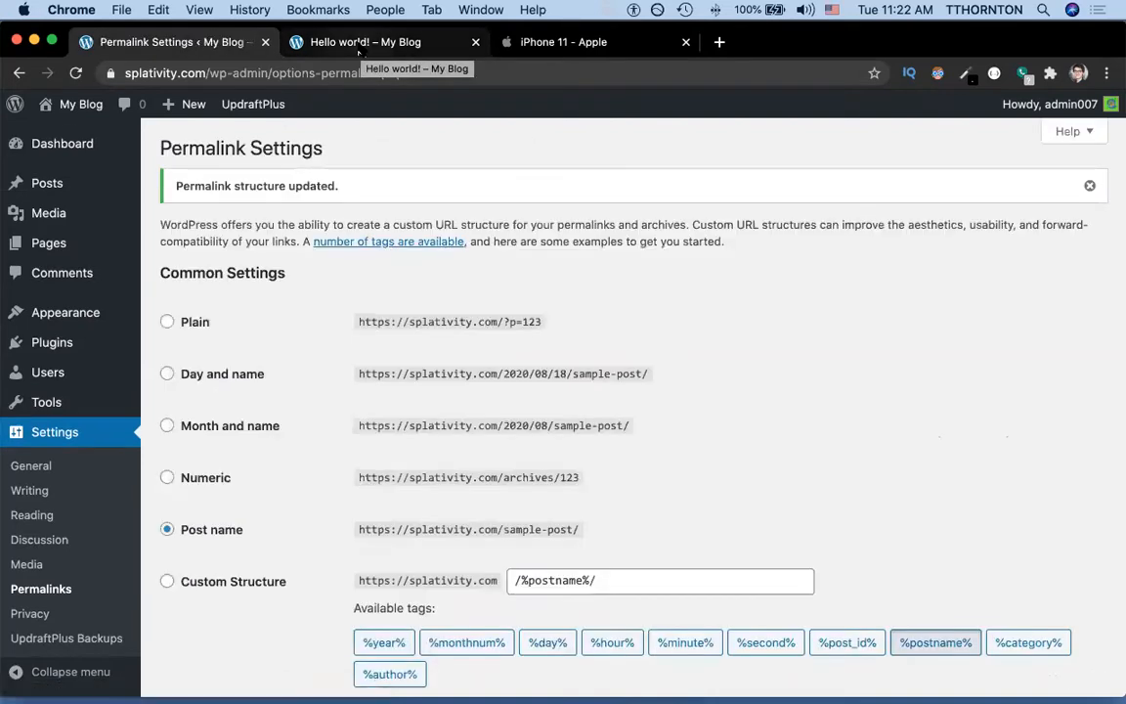
# Duplicate the "Hello world!" post's browser tab and load splativity.com/hello-world/ in the copy, without the date in the address.
pyautogui.click(359, 49)
pyautogui.rightClick(360, 49)
pyautogui.click(391, 129)
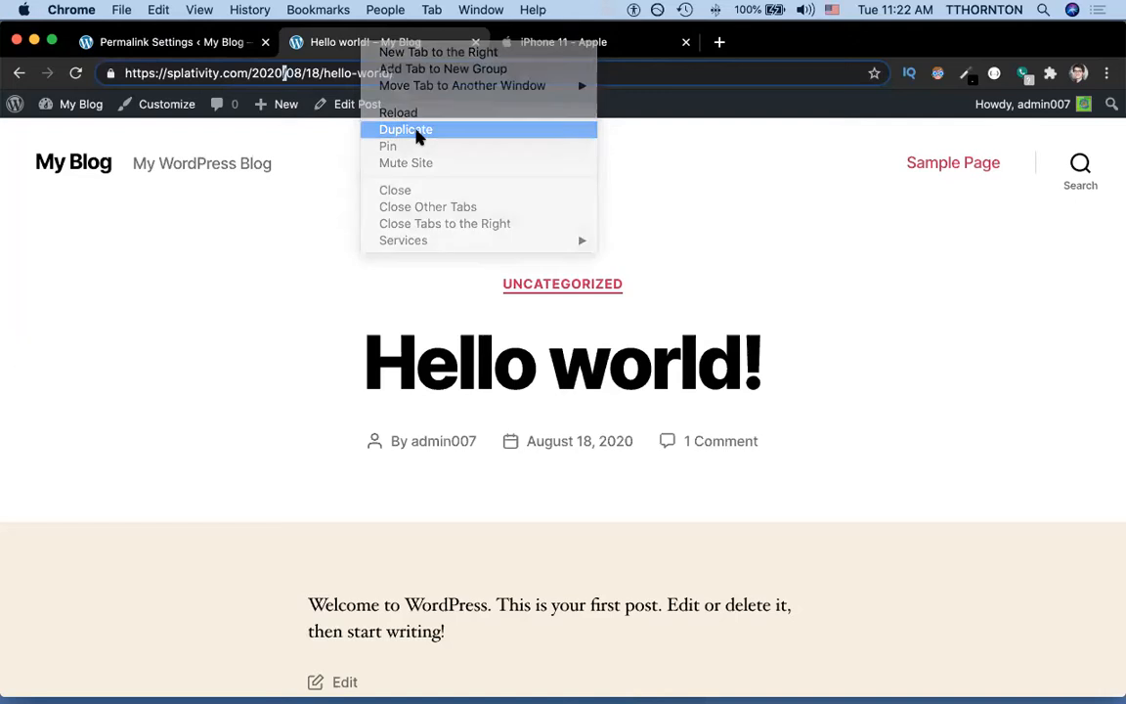
pyautogui.press('cmd+l')
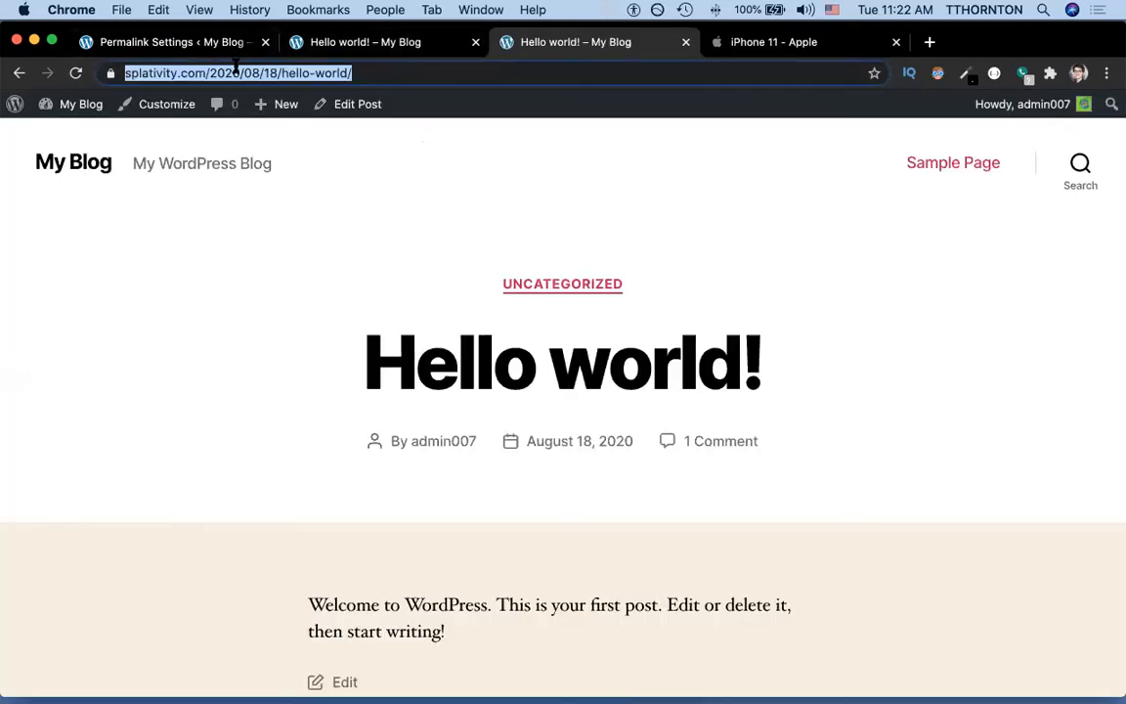
pyautogui.press('Left')
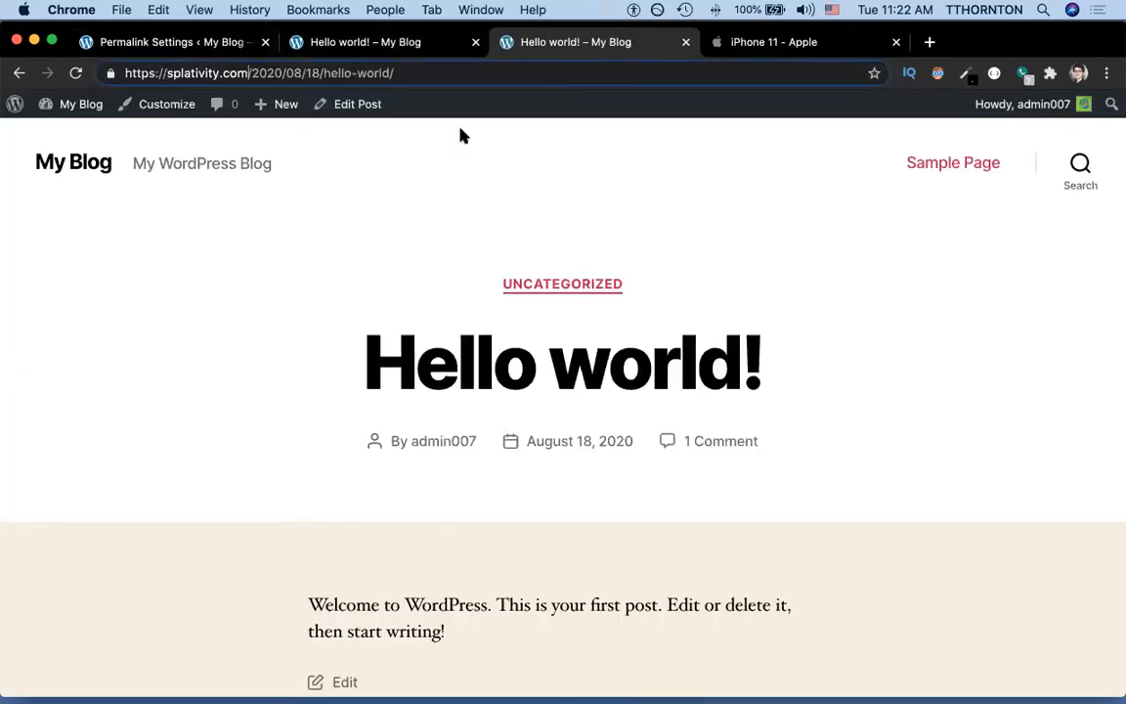
pyautogui.hotkey('shift', 'alt', 'Right')
pyautogui.hotkey('shift', 'alt', 'Right')
pyautogui.hotkey('shift', 'alt', 'Right')
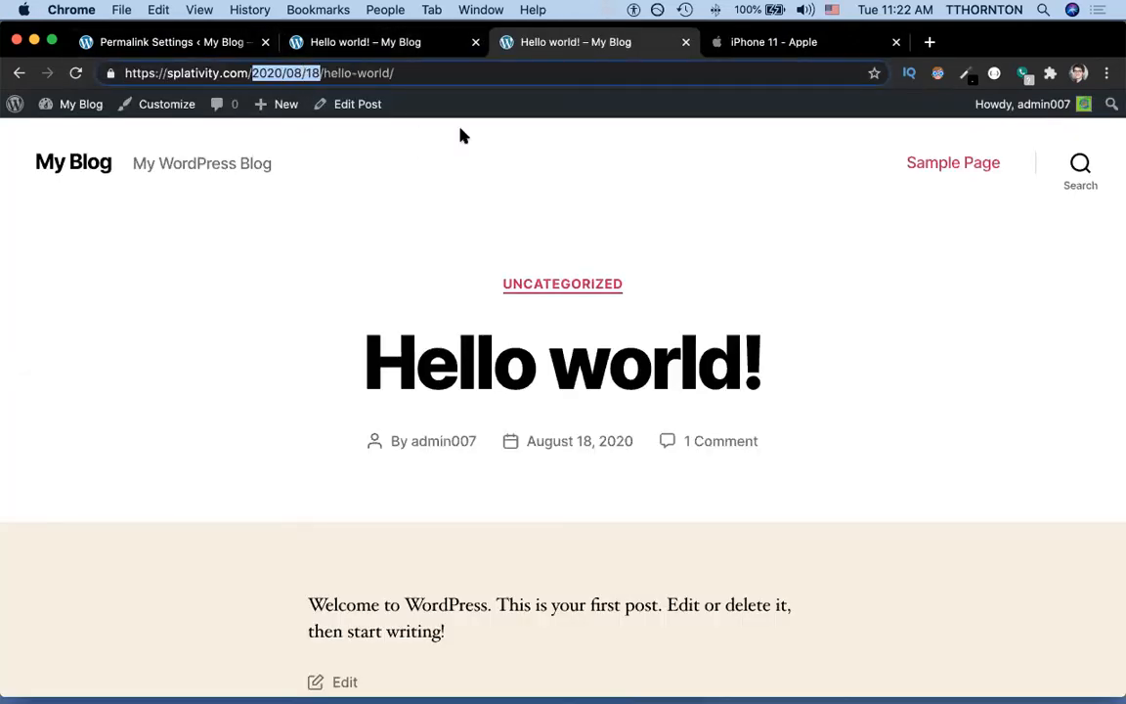
pyautogui.press('BackSpace')
pyautogui.press('BackSpace')
pyautogui.press('Return')
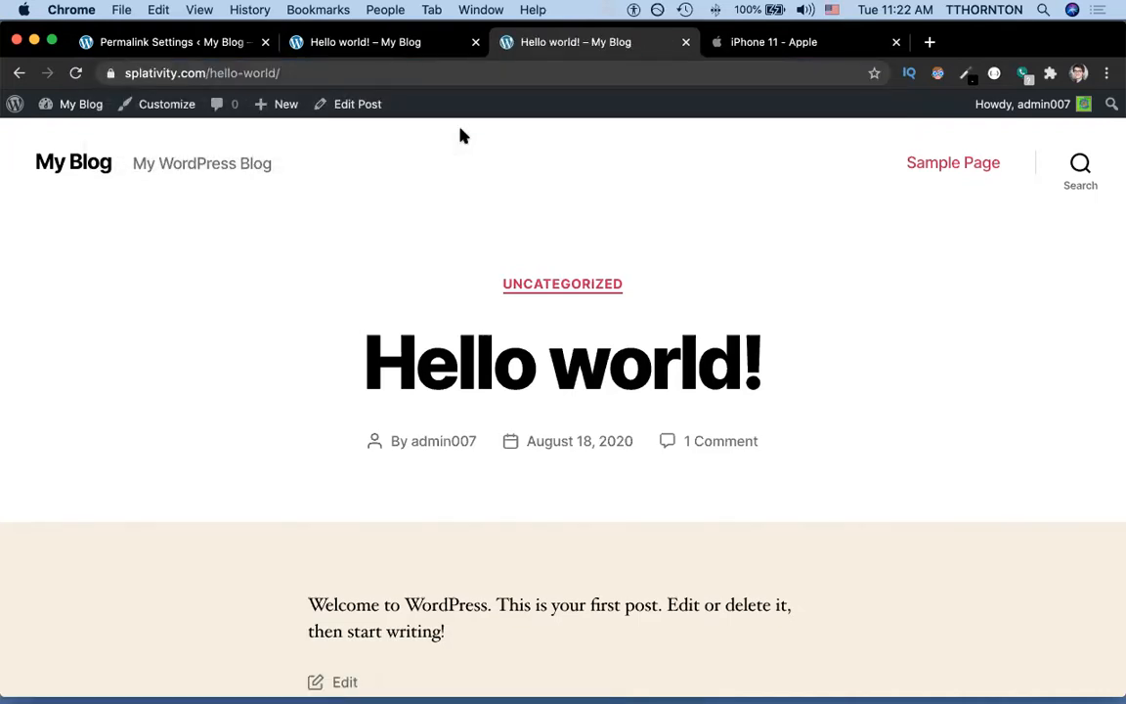
# Compare the web addresses of the two "Hello world!" tabs, examining the dated path against the hello-world path.
pyautogui.click(373, 50)
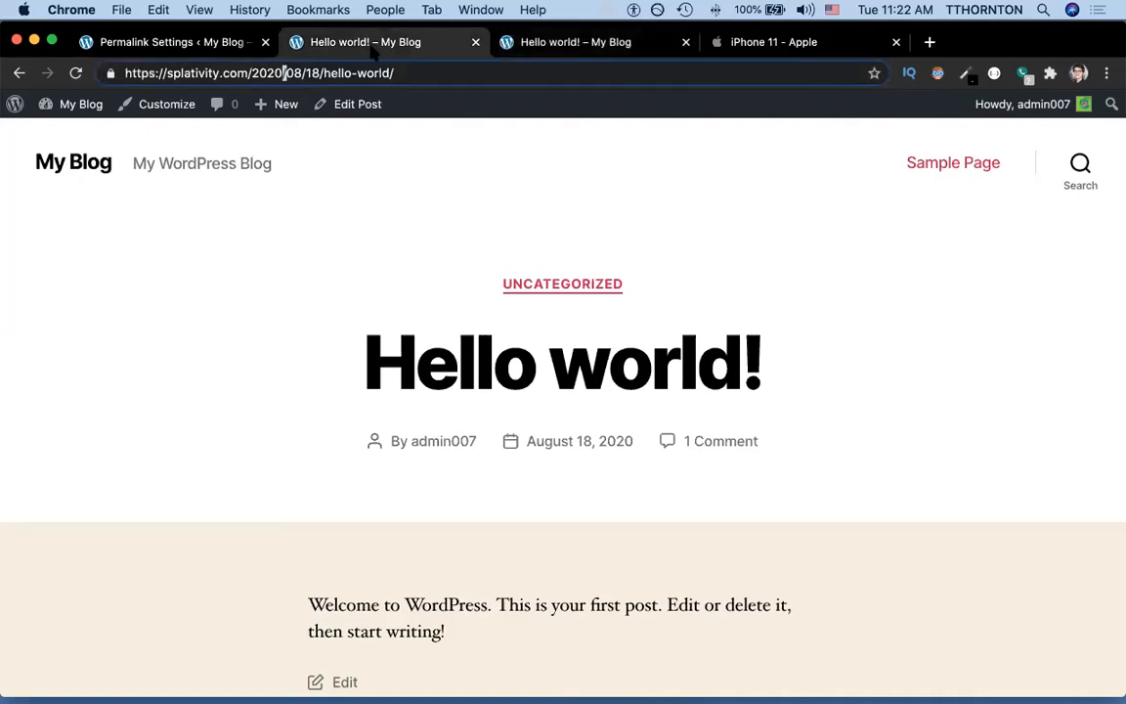
pyautogui.click(504, 44)
pyautogui.click(376, 44)
pyautogui.click(283, 73)
pyautogui.click(305, 73)
pyautogui.press('super+a')
pyautogui.click(550, 39)
pyautogui.press('super+a')
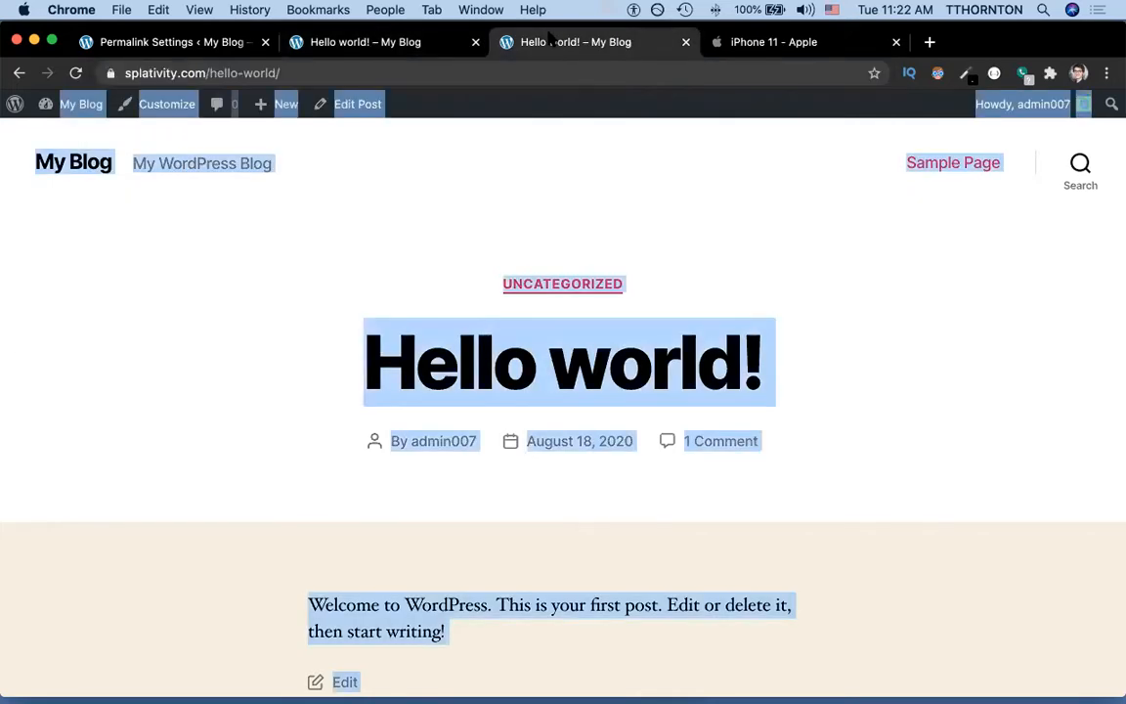
pyautogui.click(338, 69)
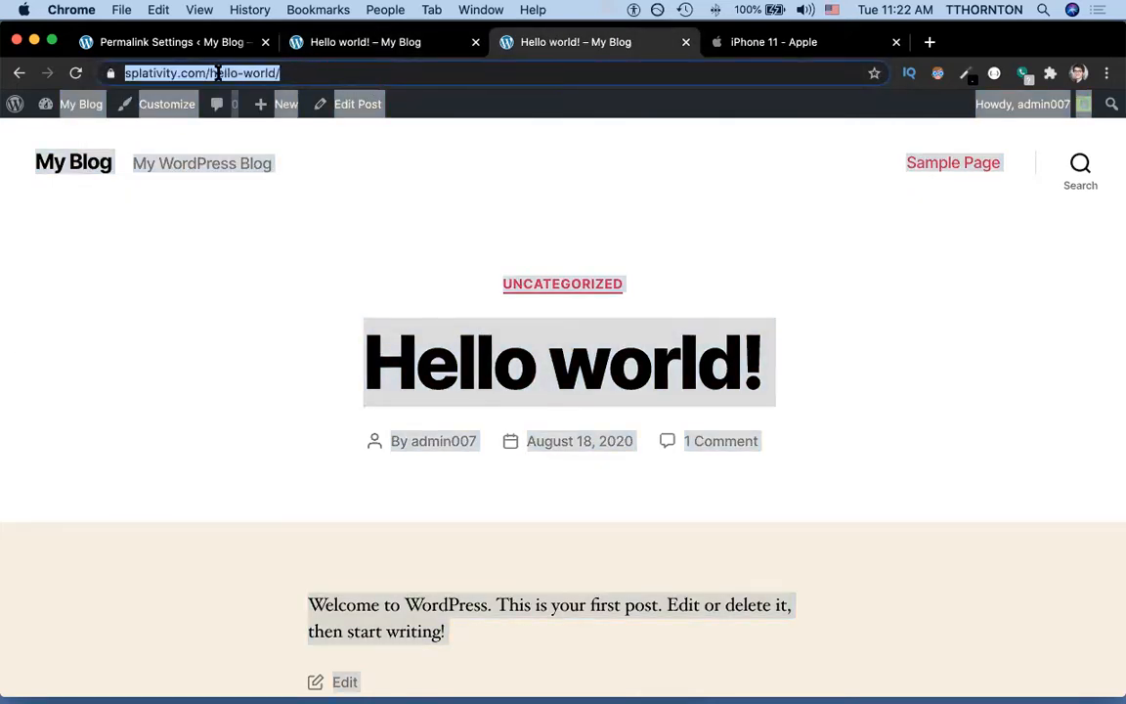
pyautogui.moveTo(211, 73); pyautogui.dragTo(282, 75)
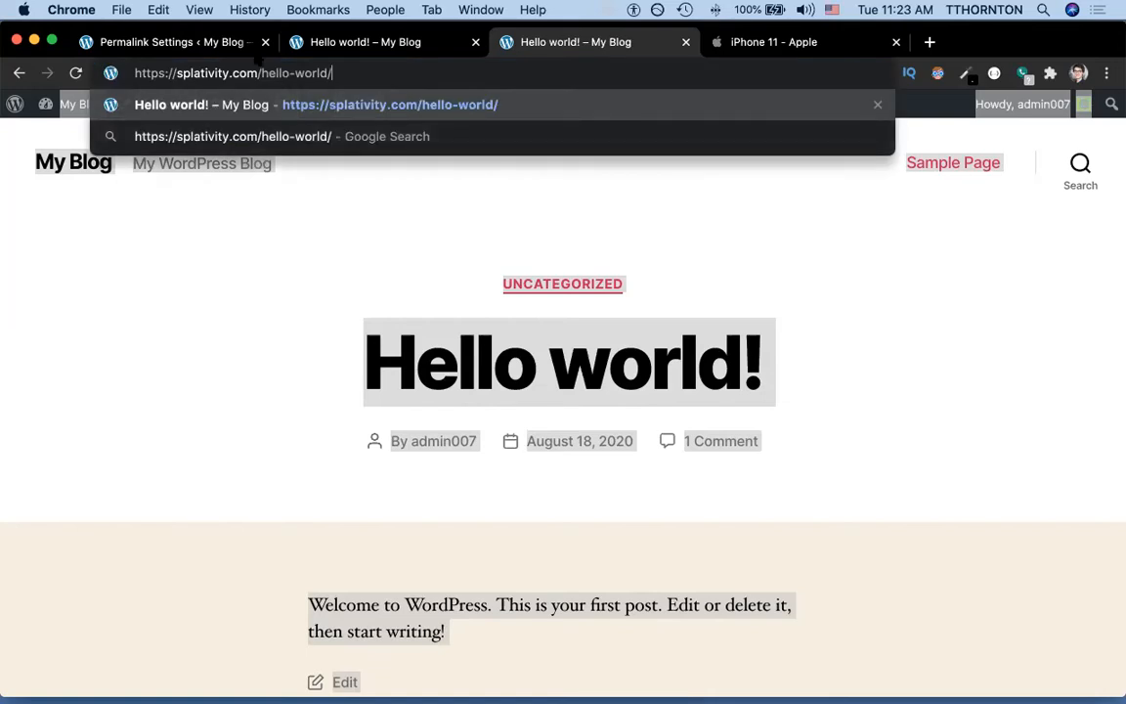
# Return from the Permalink Settings to the WordPress dashboard by shortening the page's address to splativity.com/wp-admin/.
pyautogui.click(235, 45)
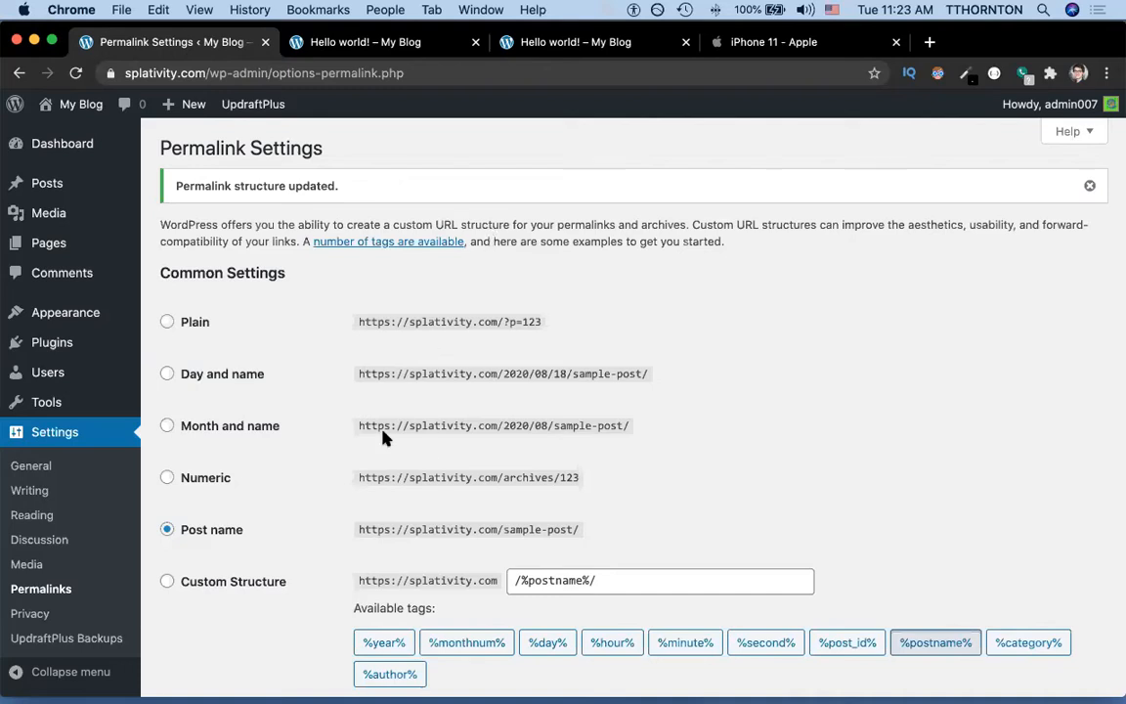
pyautogui.click(278, 76)
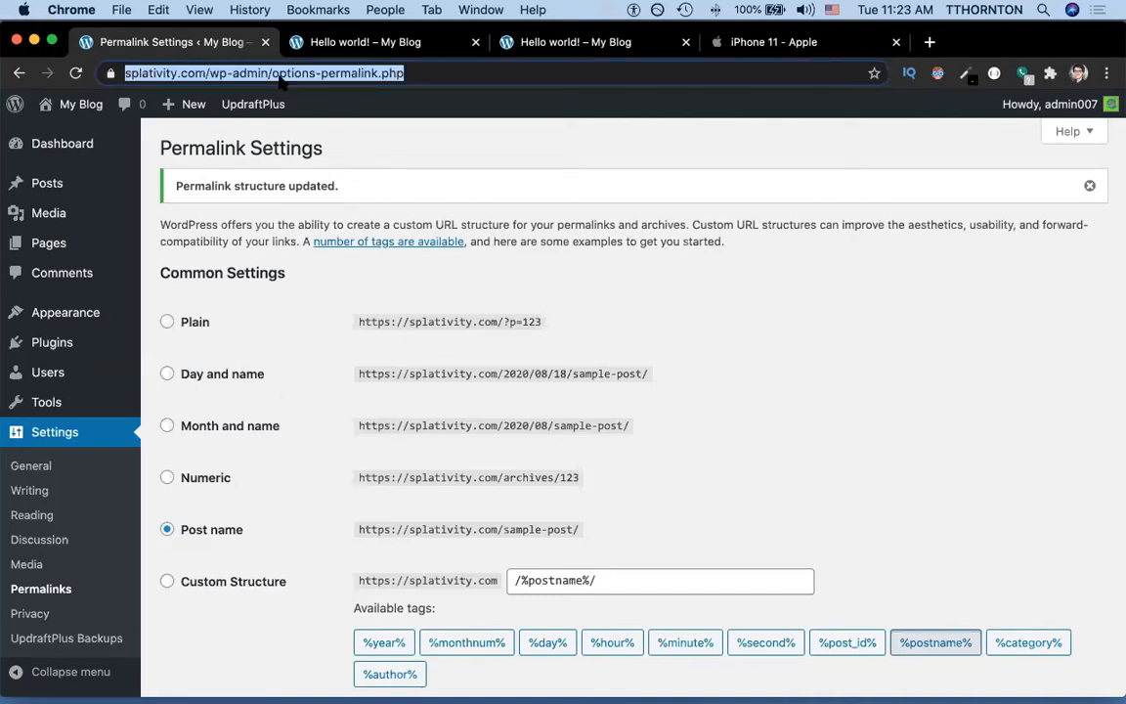
pyautogui.press('Left')
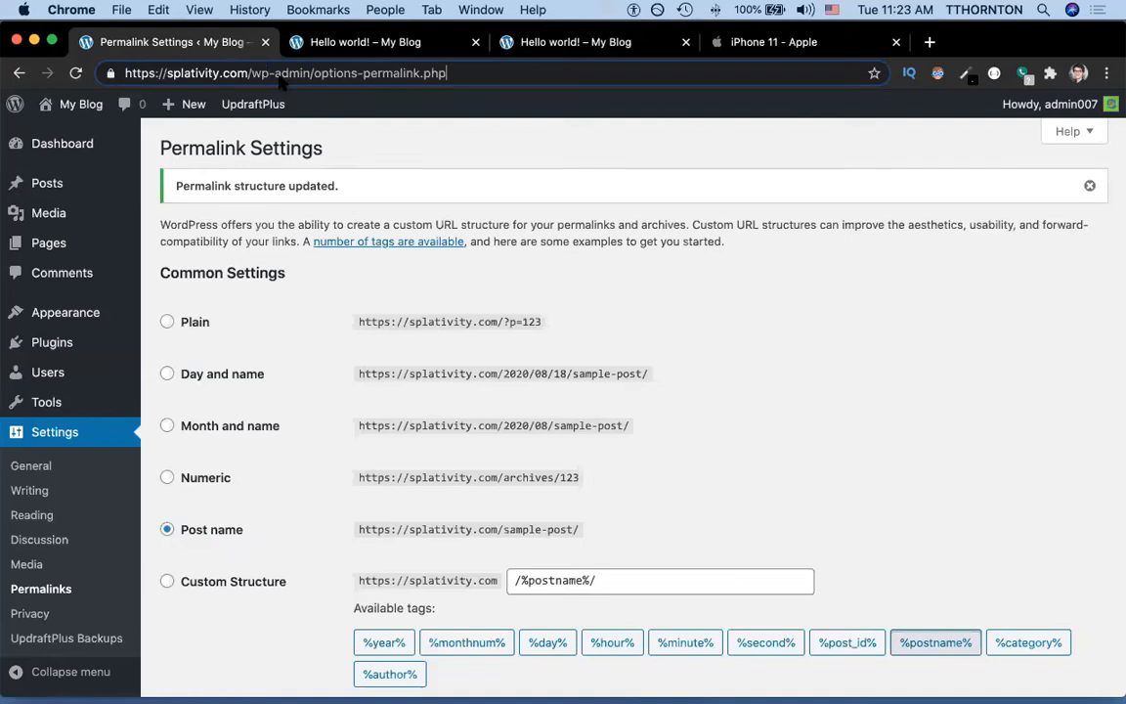
pyautogui.hotkey('alt', 'shift', 'Left')
pyautogui.hotkey('alt', 'shift', 'Left')
pyautogui.press('BackSpace')
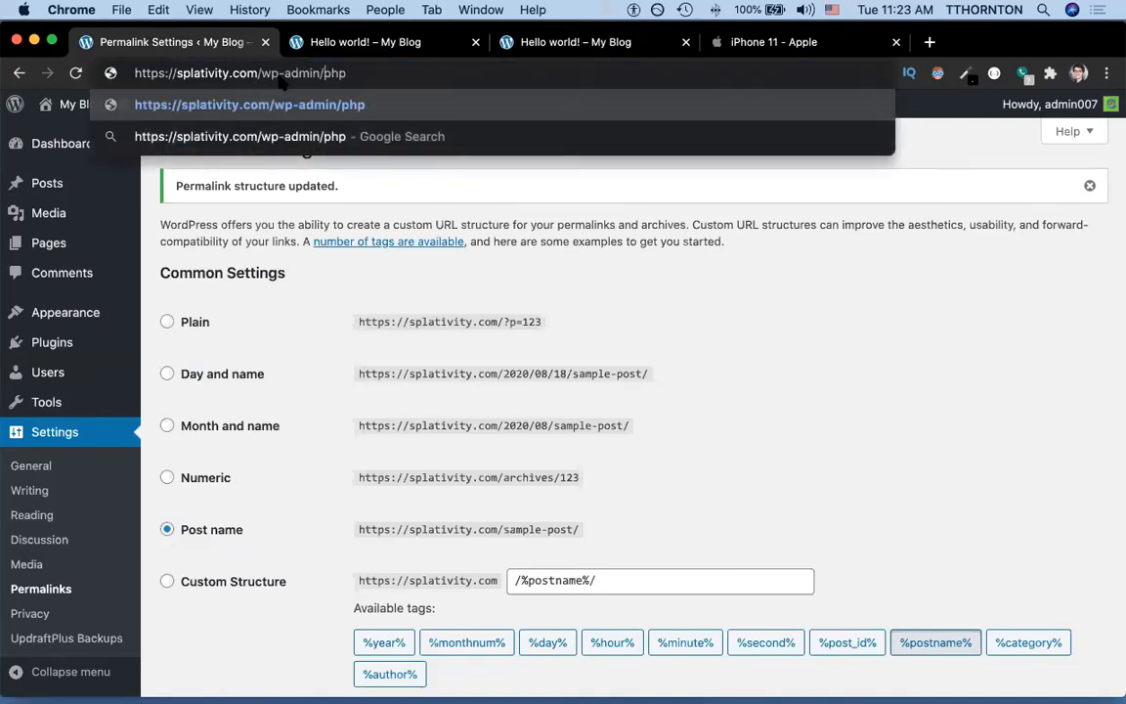
pyautogui.press('Return')
pyautogui.doubleClick(278, 78)
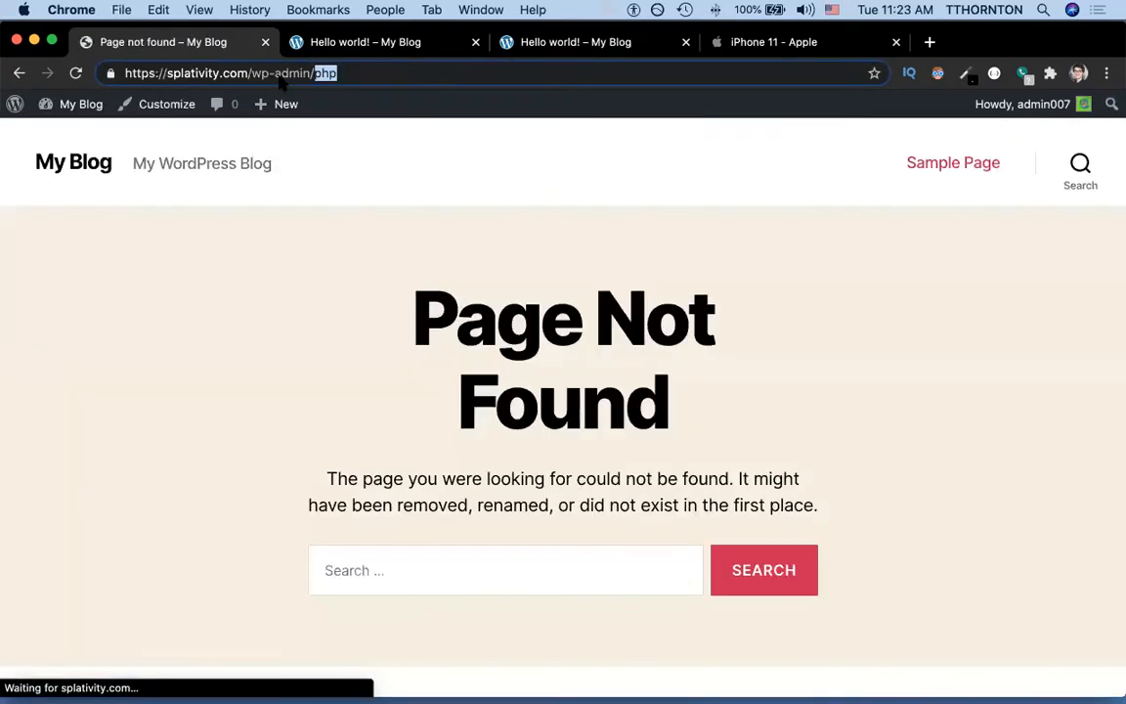
pyautogui.press('BackSpace')
pyautogui.press('Return')
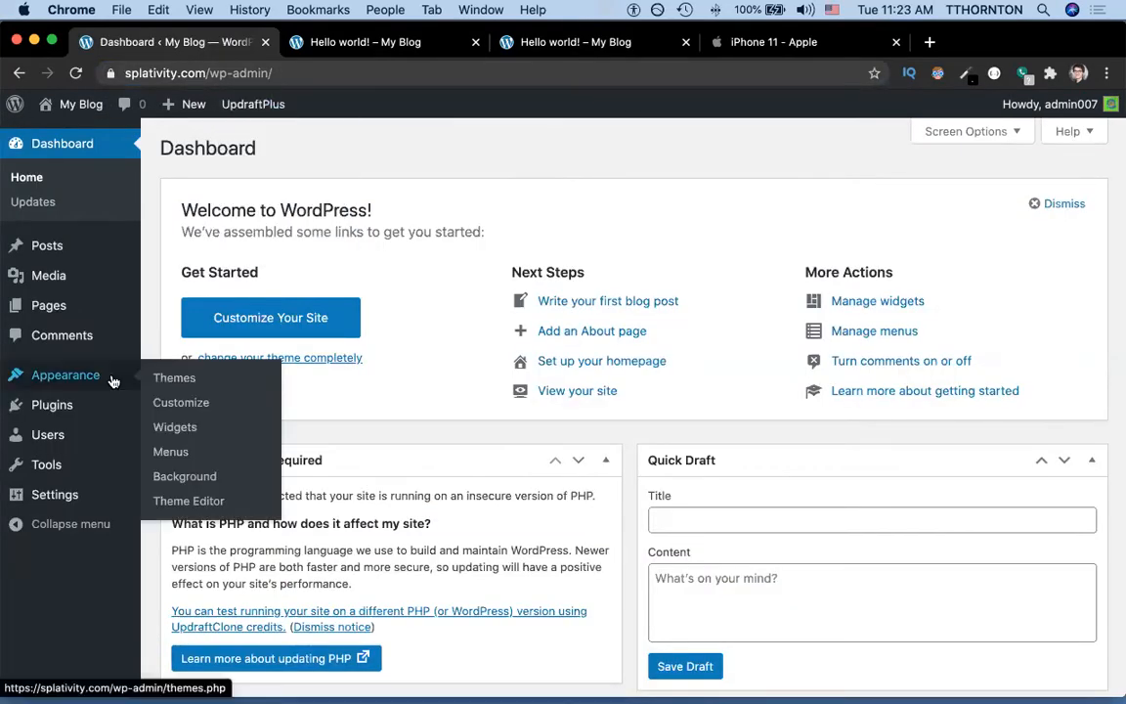
# Open the installed themes and activate the Sinatra theme.
pyautogui.moveTo(54, 264)
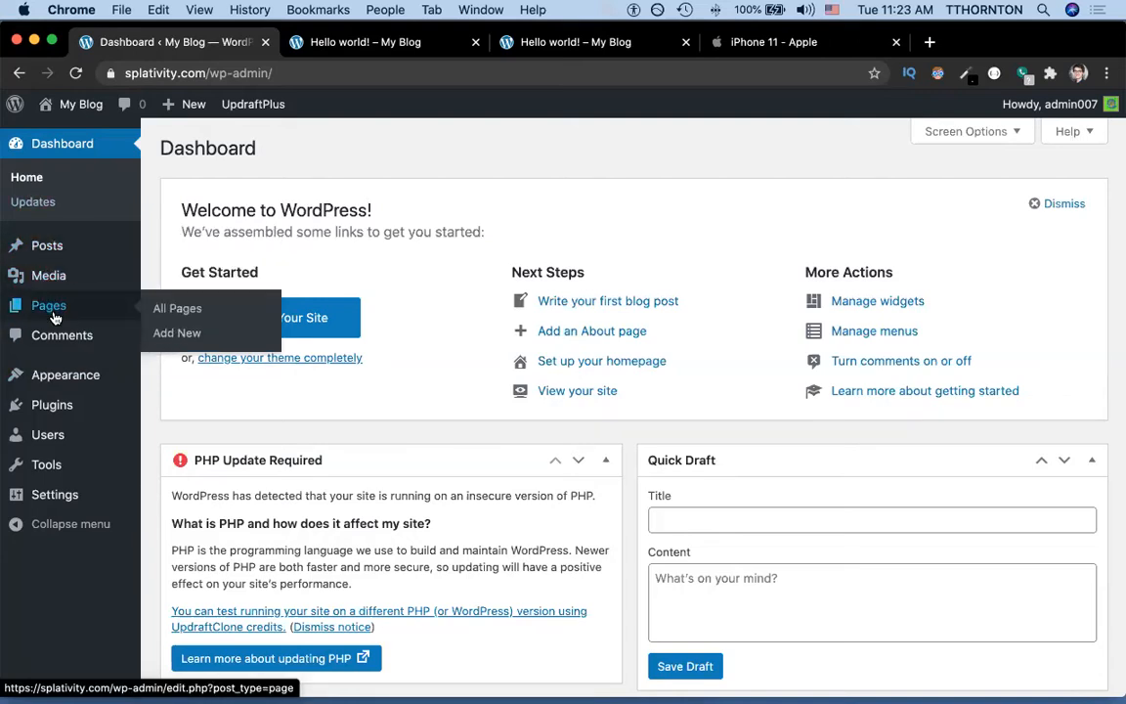
pyautogui.moveTo(67, 379)
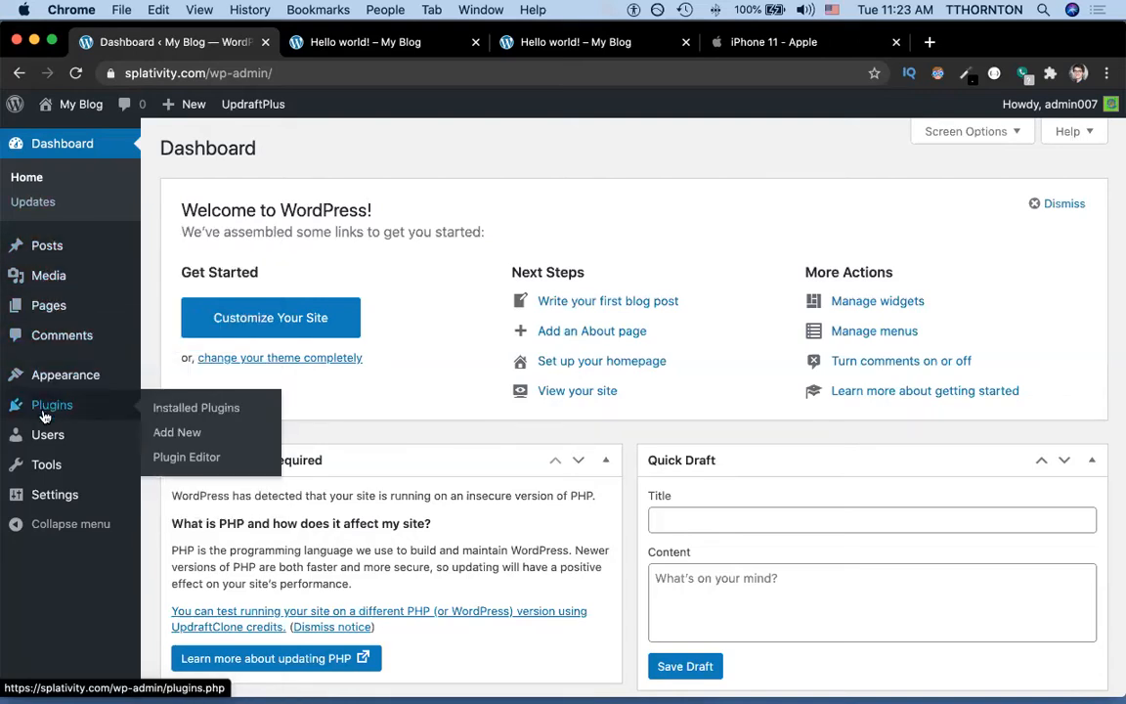
pyautogui.moveTo(56, 504)
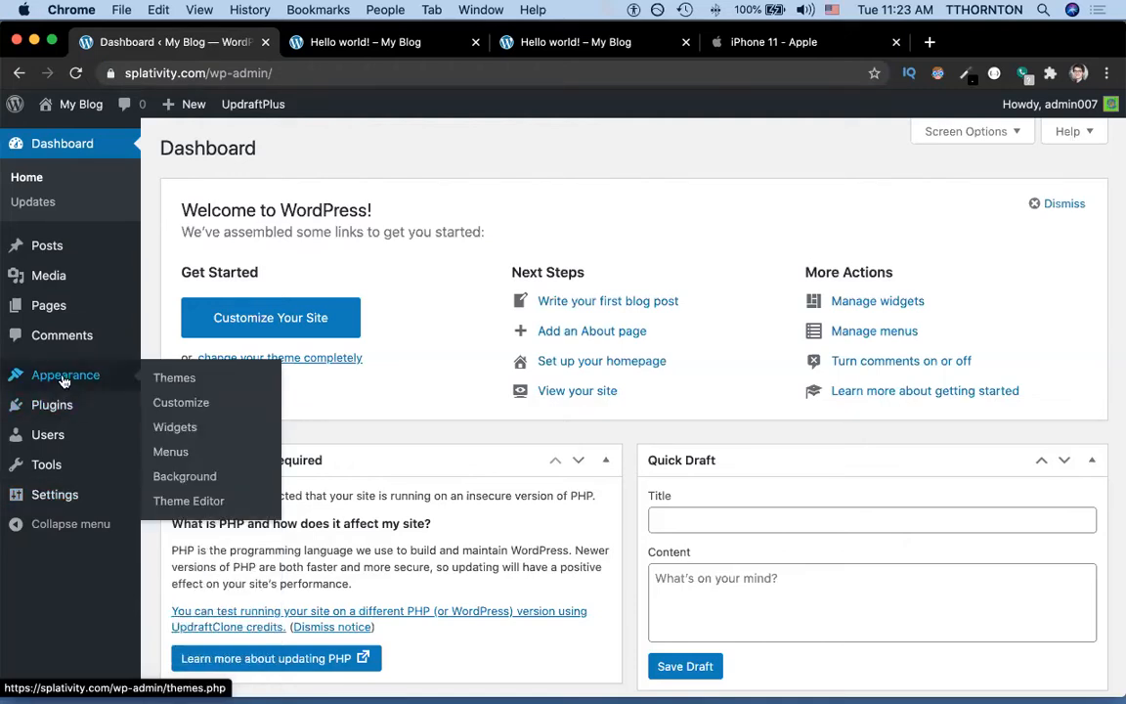
pyautogui.click(174, 381)
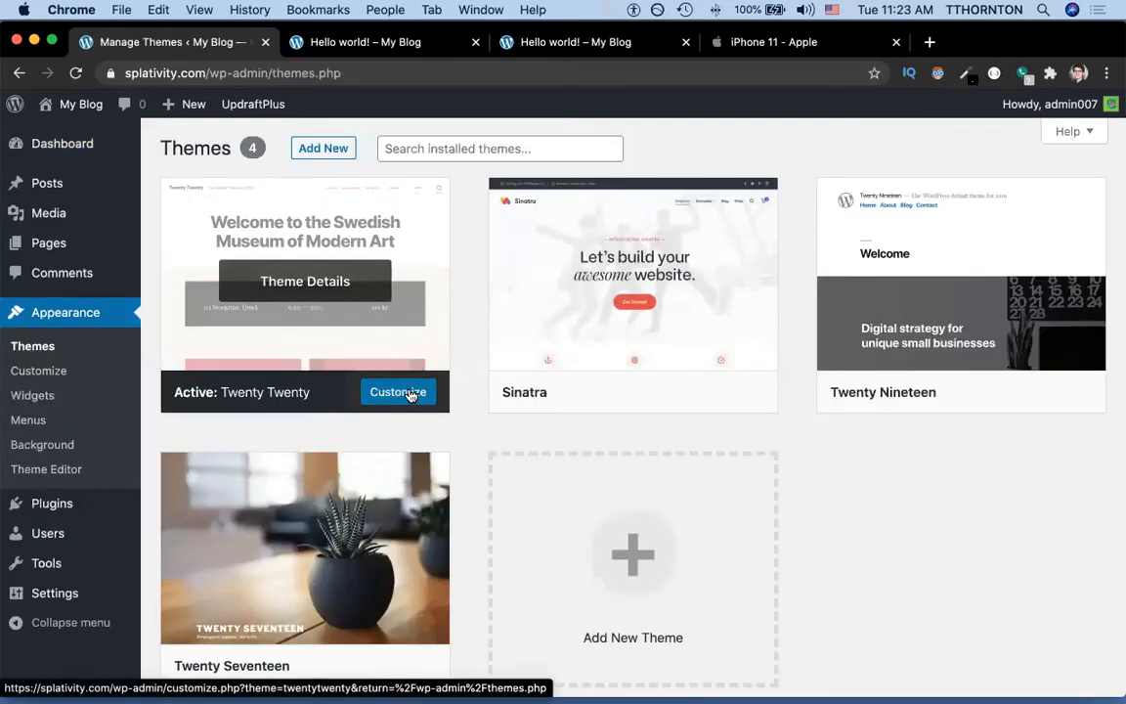
pyautogui.scroll(-1, 903, 467)
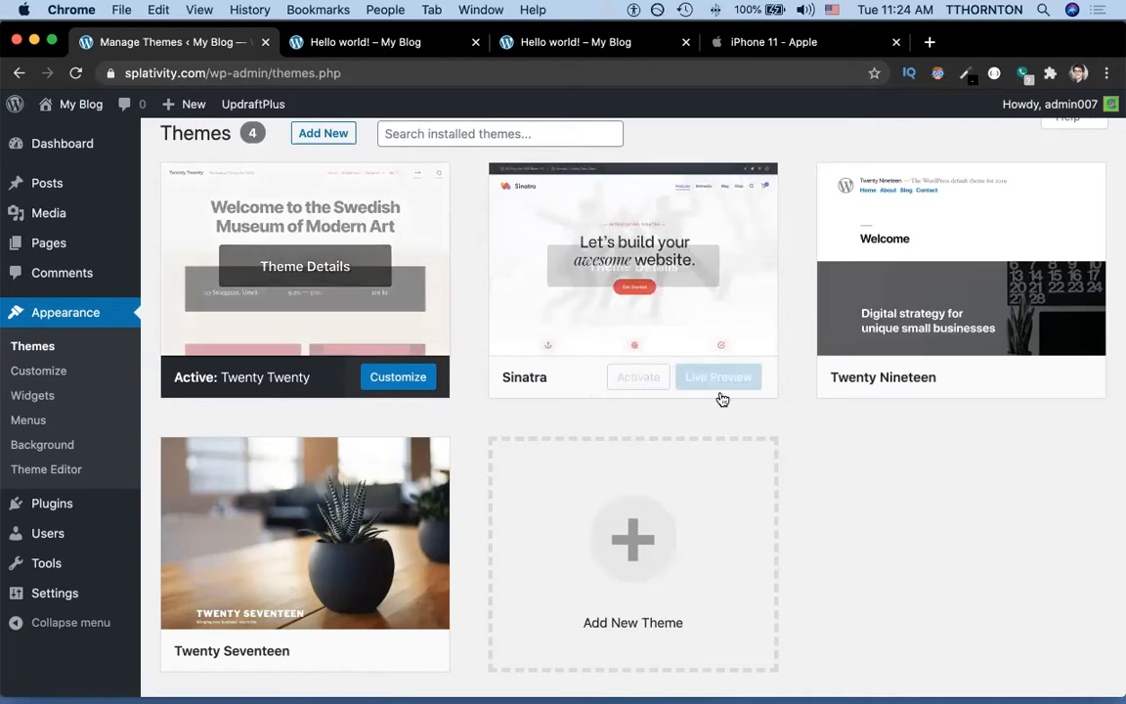
pyautogui.click(633, 377)
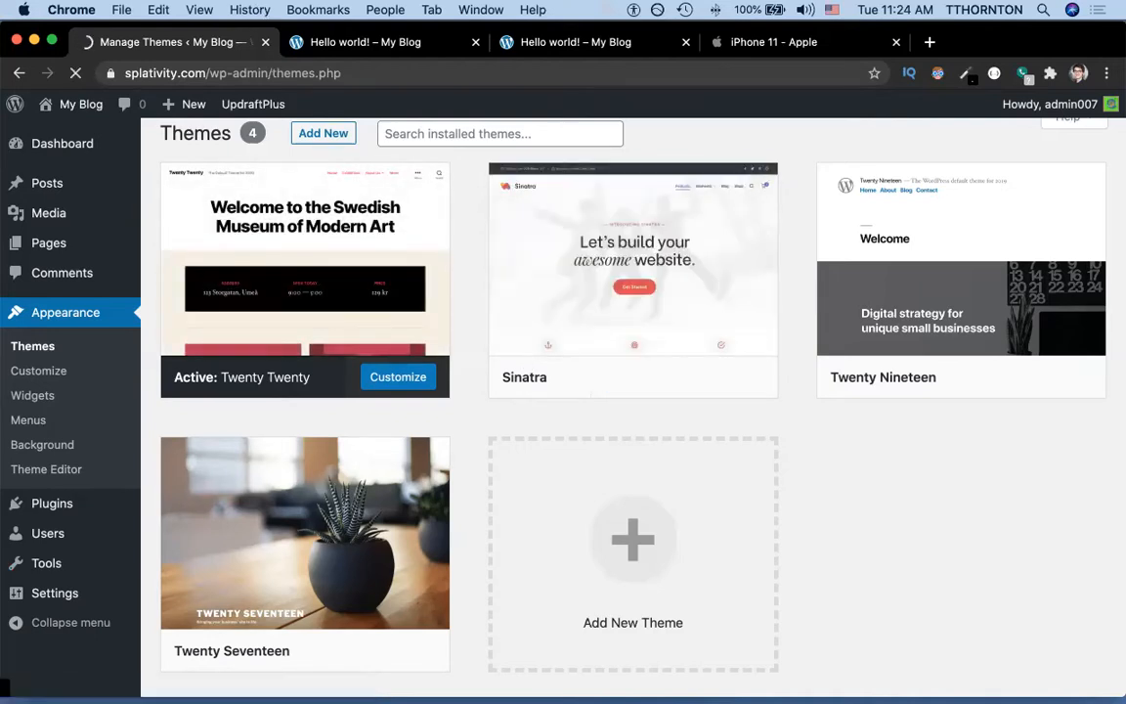
# Load the site's home page splativity.com in the dated "Hello world!" tab by removing the post path from the address.
pyautogui.click(356, 43)
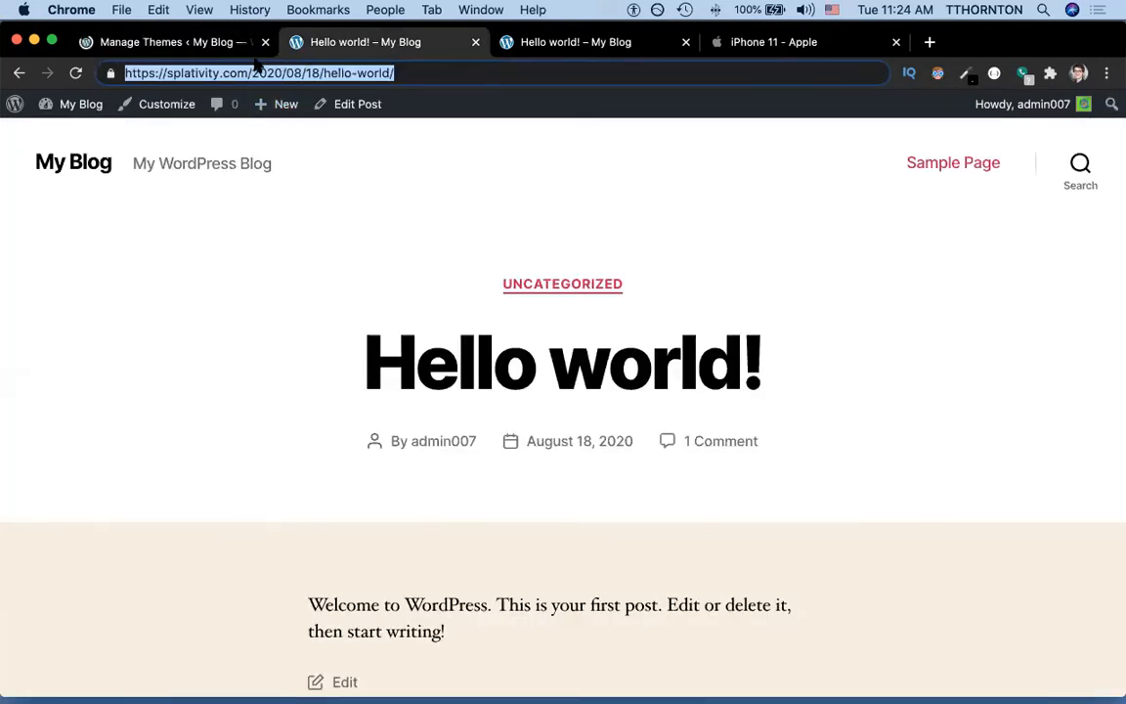
pyautogui.moveTo(393, 73); pyautogui.dragTo(251, 73)
pyautogui.click(320, 104)
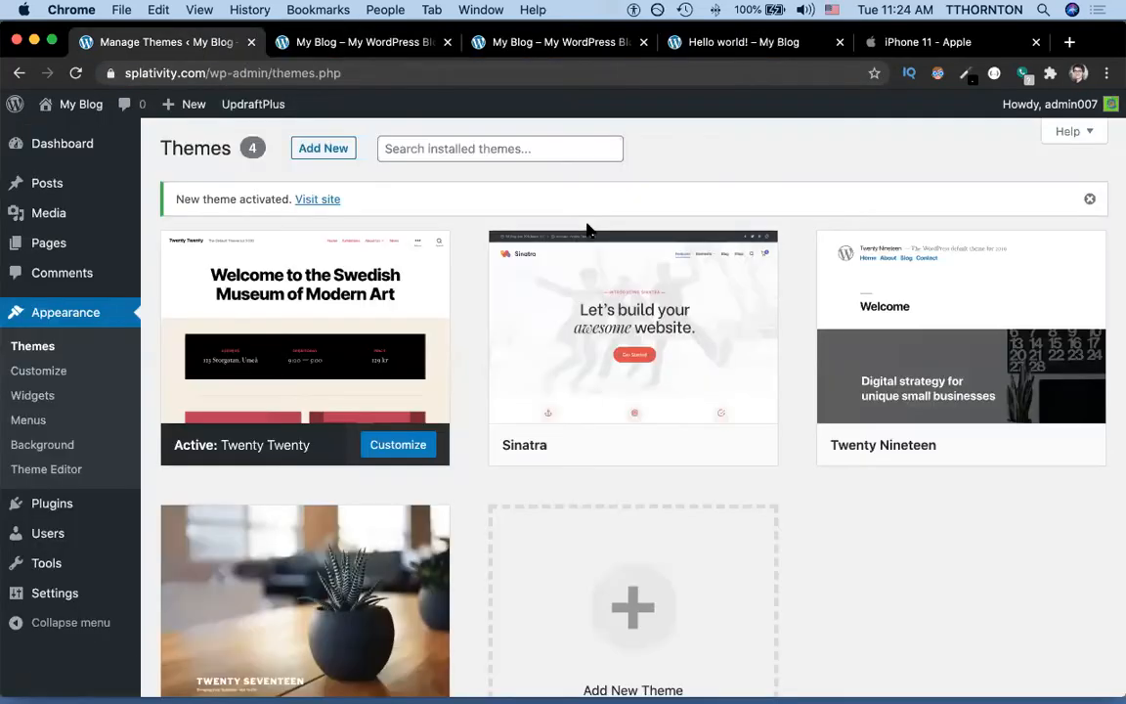
# Open the page for adding themes and search the theme directory for "astra".
pyautogui.moveTo(633, 267)
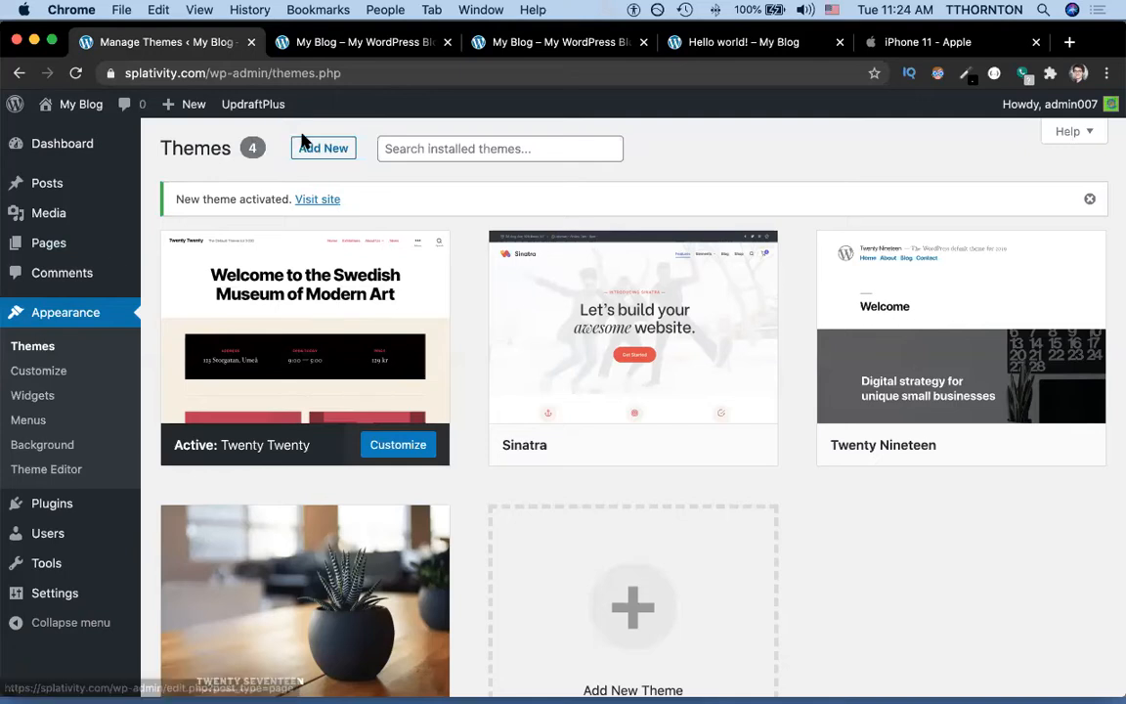
pyautogui.click(324, 152)
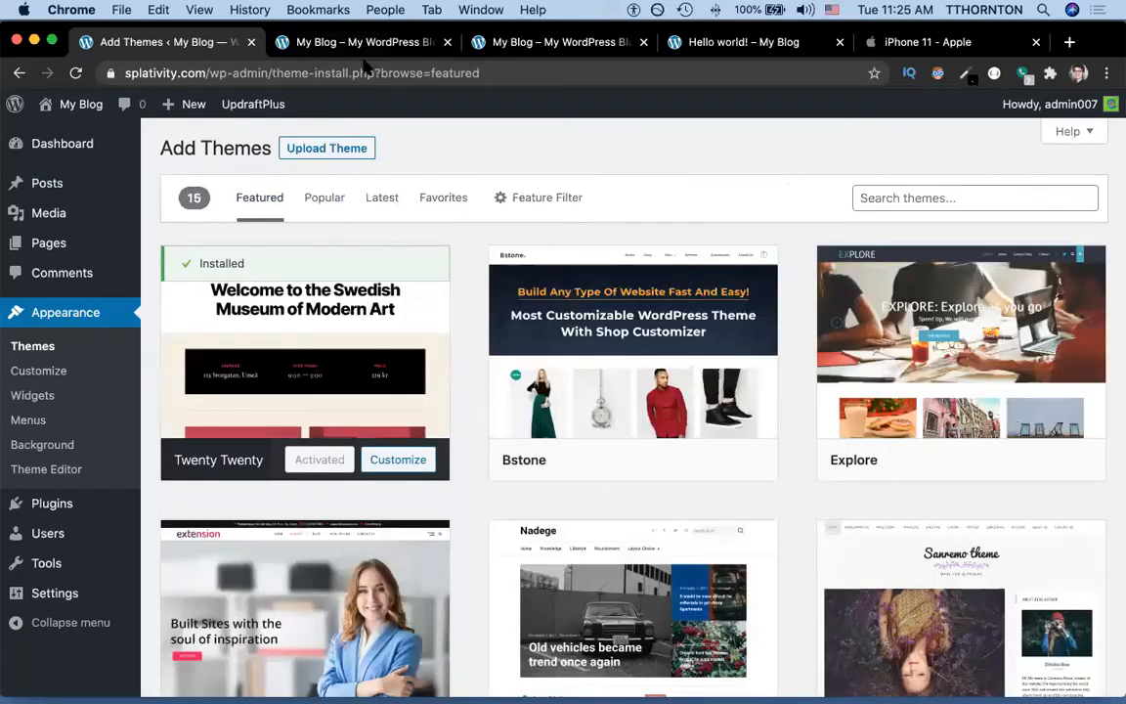
pyautogui.click(906, 193)
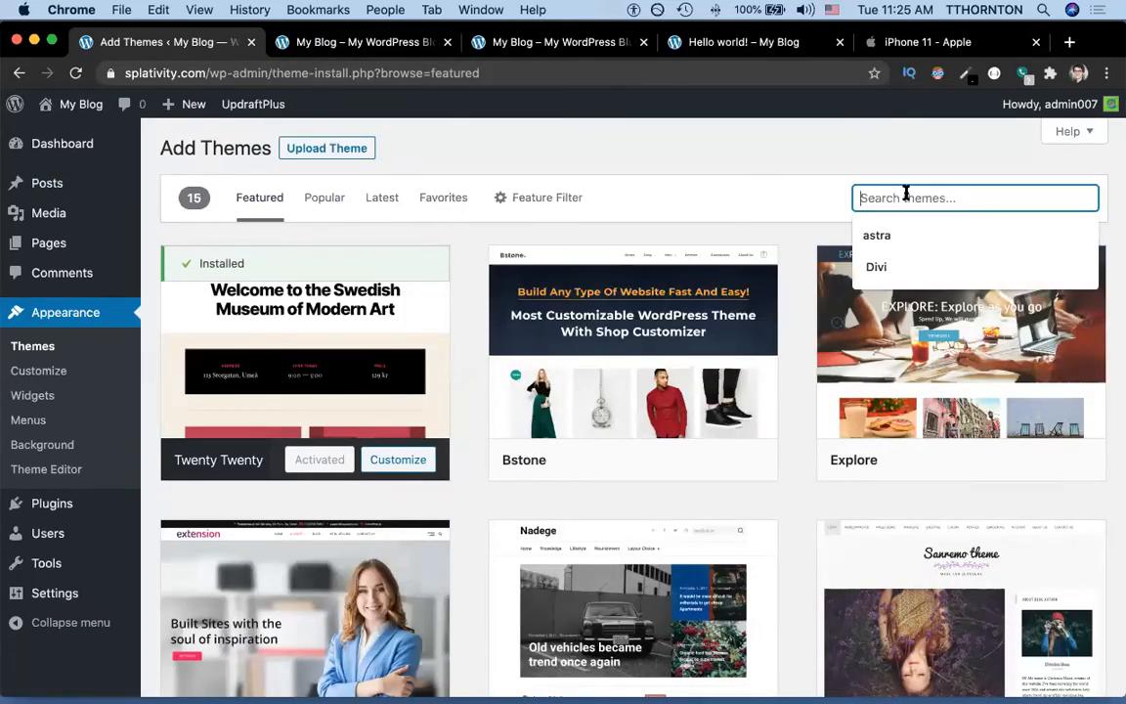
pyautogui.press('Down')
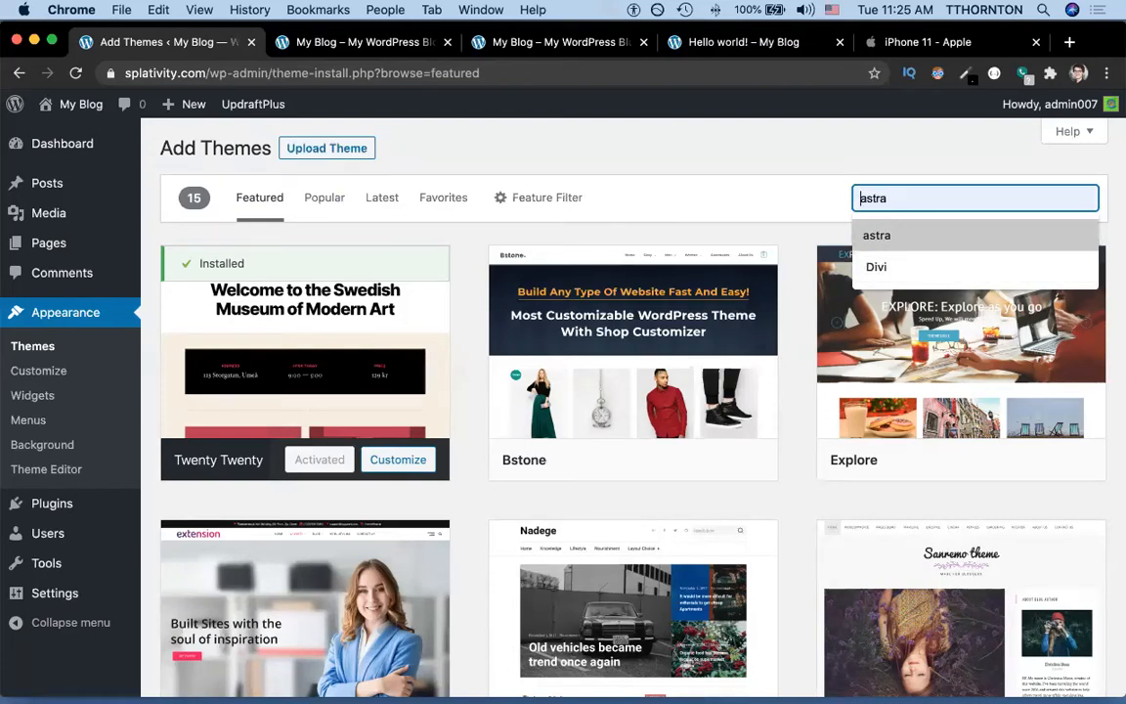
pyautogui.write('astra')
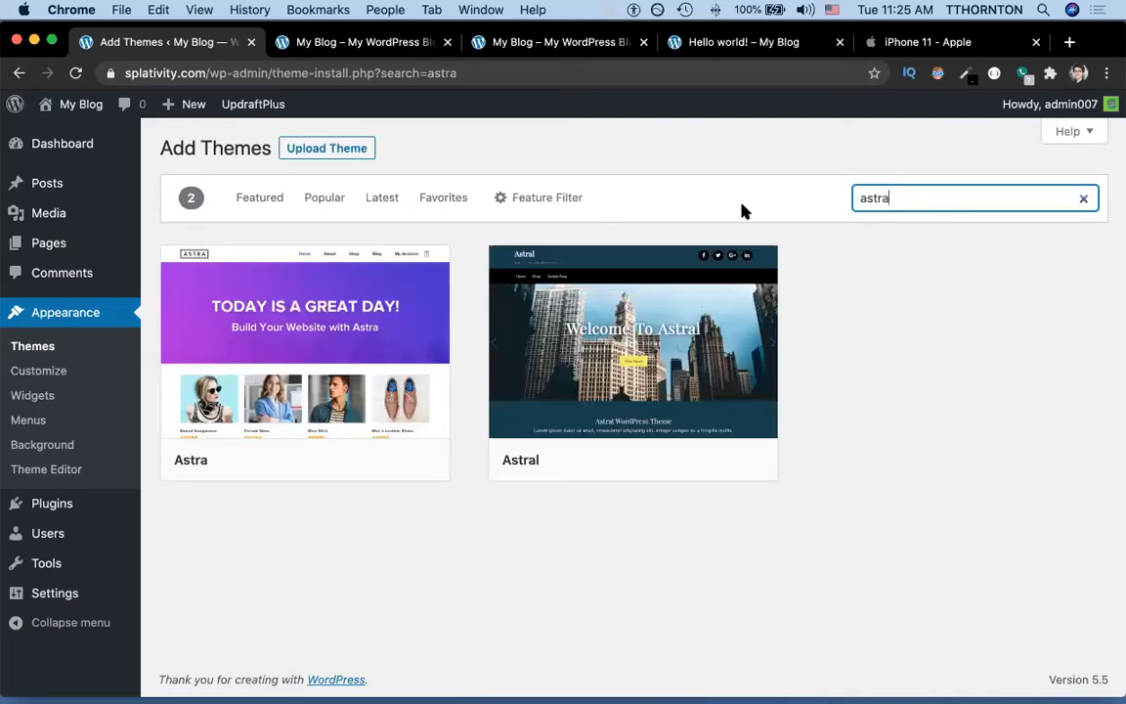
pyautogui.moveTo(636, 307)
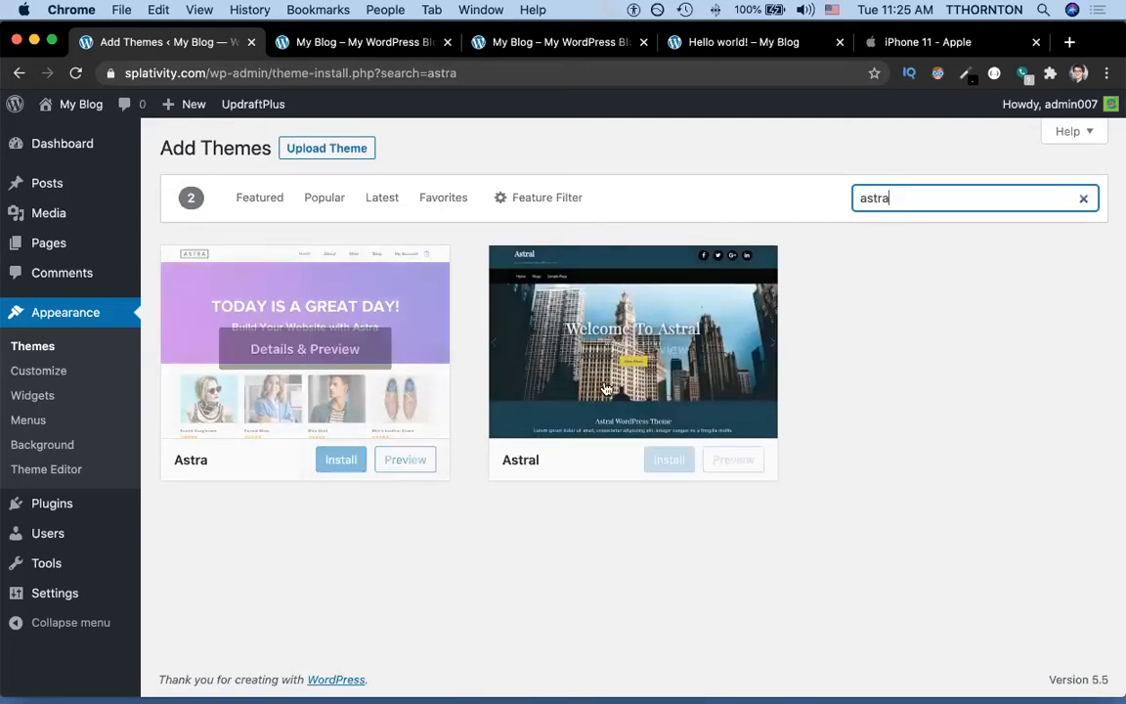
pyautogui.moveTo(623, 389)
pyautogui.moveTo(371, 331)
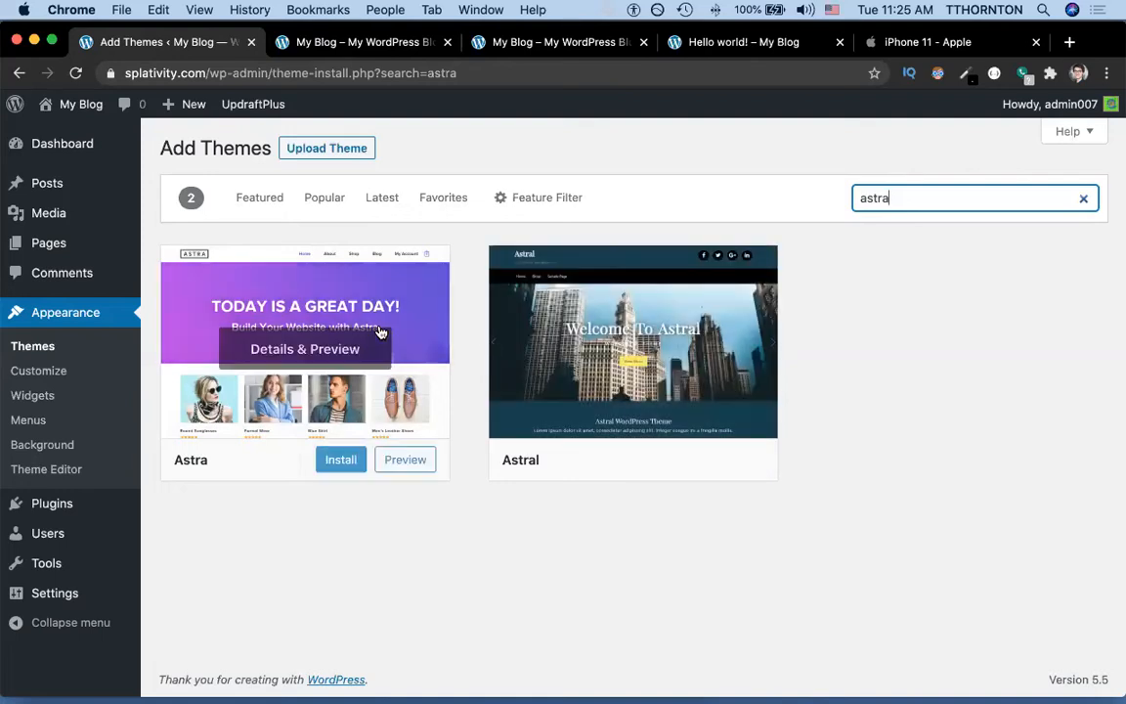
# Preview the Astra theme, look through its sample posts, and close the preview.
pyautogui.click(403, 461)
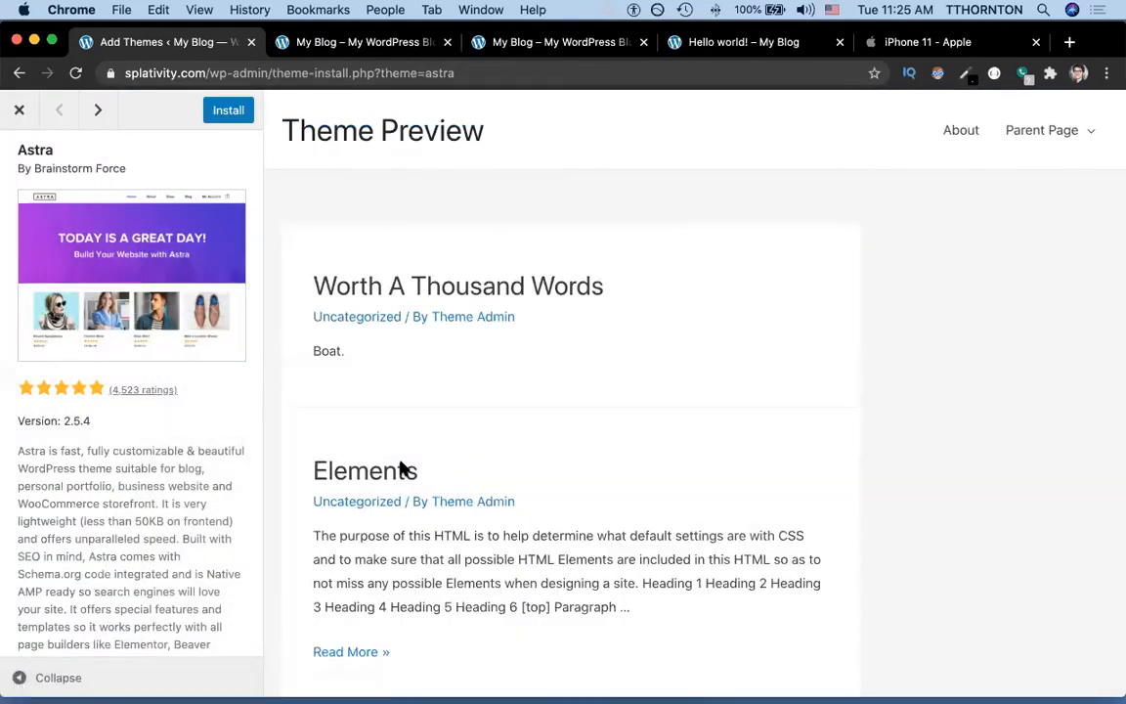
pyautogui.scroll(-2, 400, 469)
pyautogui.scroll(-4, 400, 469)
pyautogui.scroll(5, 400, 467)
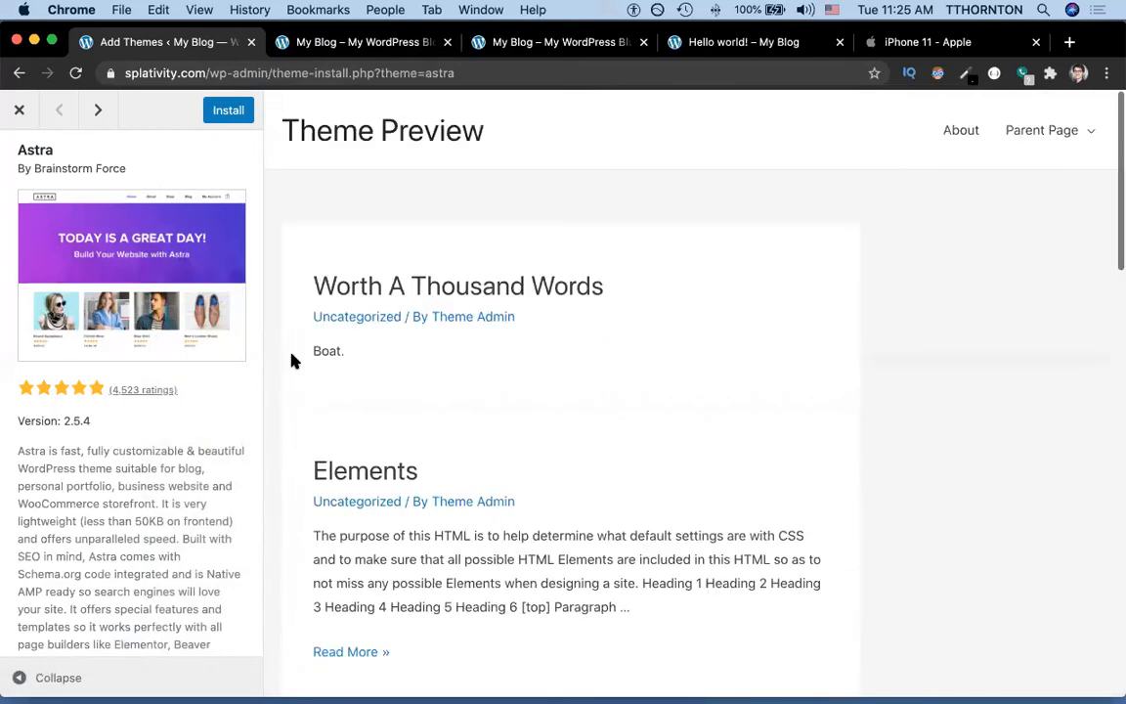
pyautogui.click(16, 111)
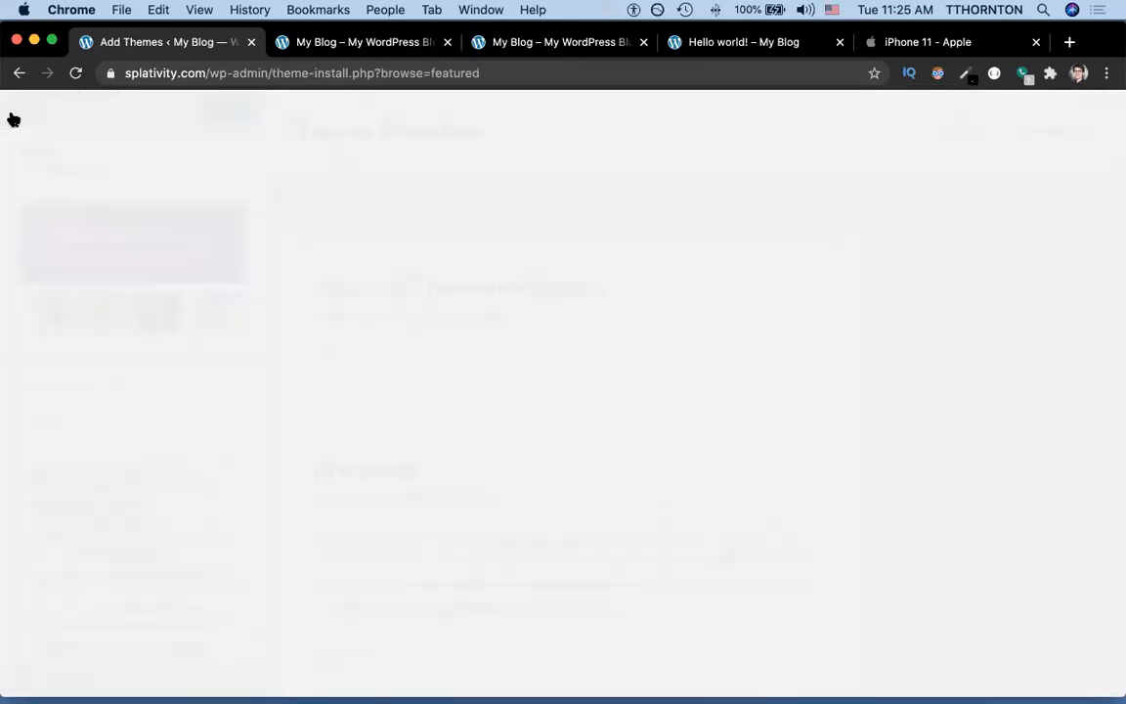
# Install and activate the Astra theme, and reload the splativity.com home page to check its new look.
pyautogui.click(329, 459)
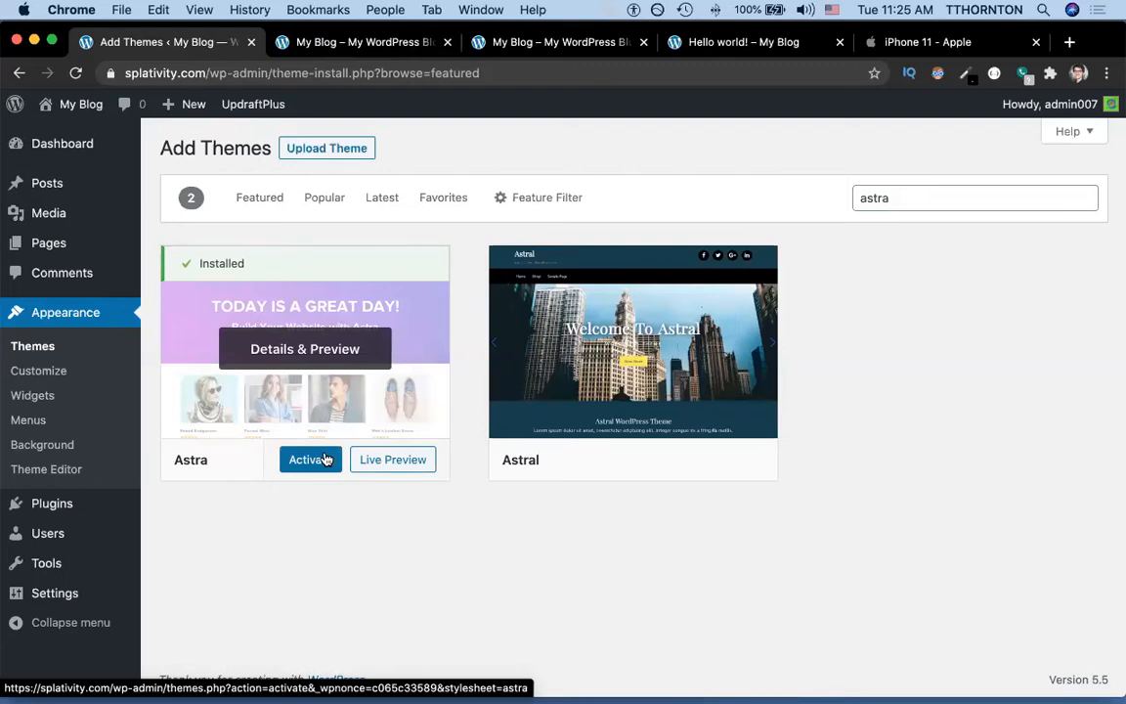
pyautogui.click(326, 459)
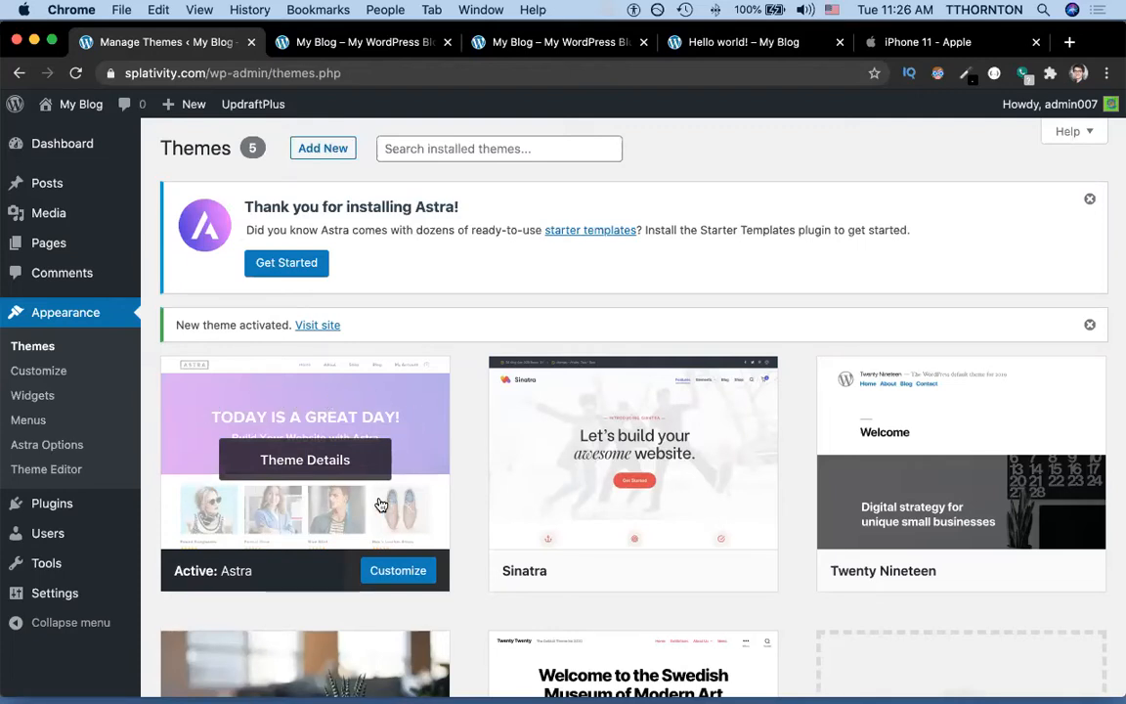
pyautogui.click(520, 42)
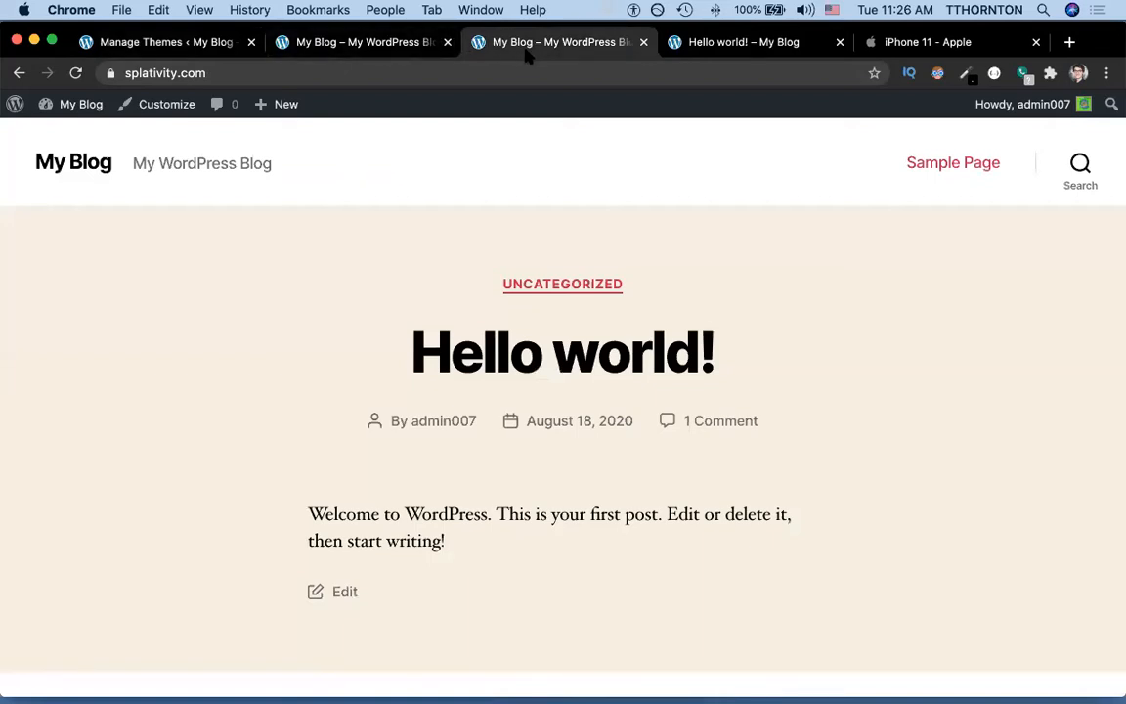
pyautogui.press('super+r')
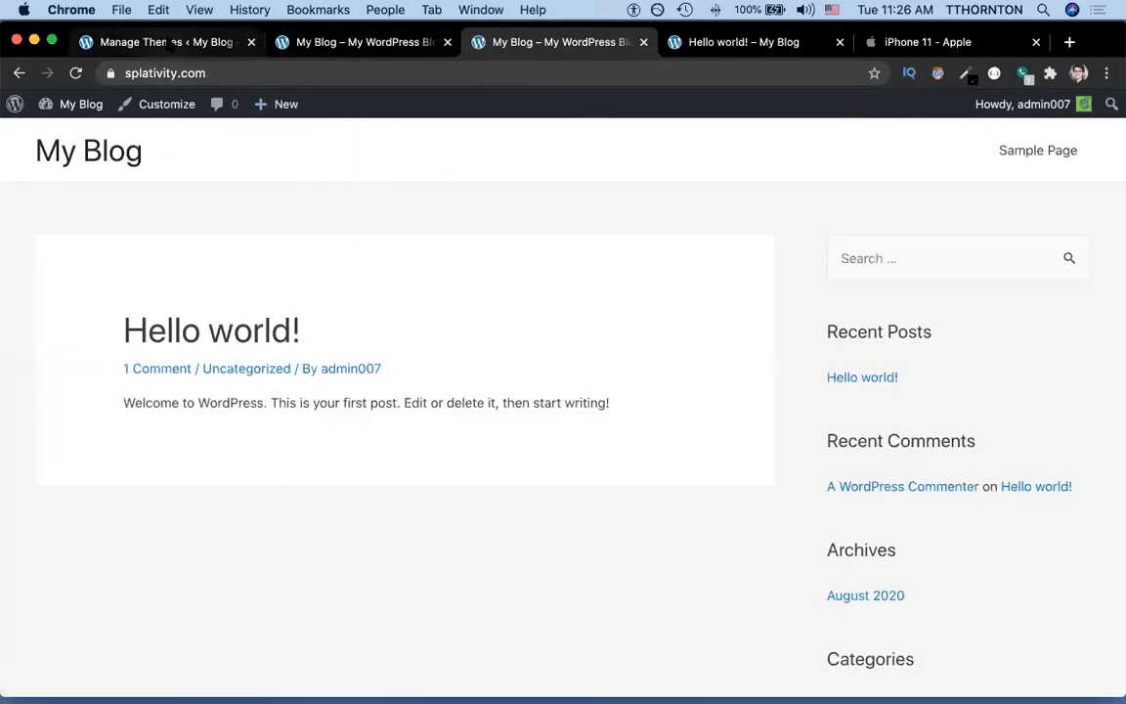
# Open the page for adding plugins, dismiss the Astra notice, and search the plugin directory for "astra starter".
pyautogui.click(180, 41)
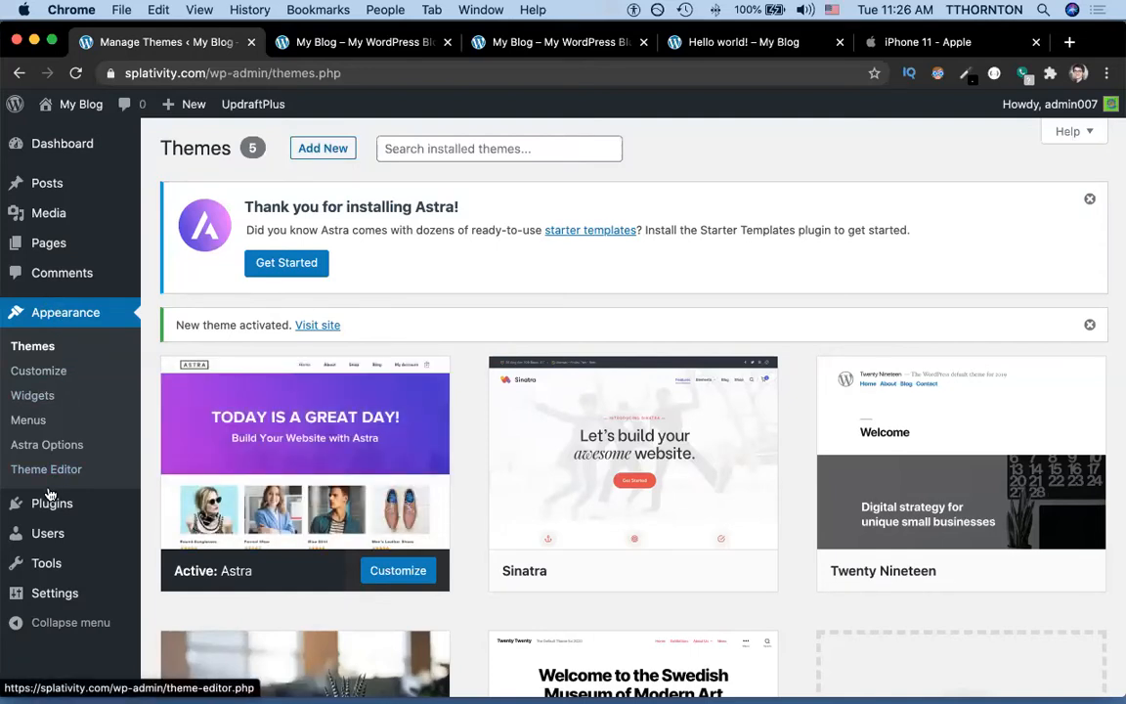
pyautogui.moveTo(43, 500)
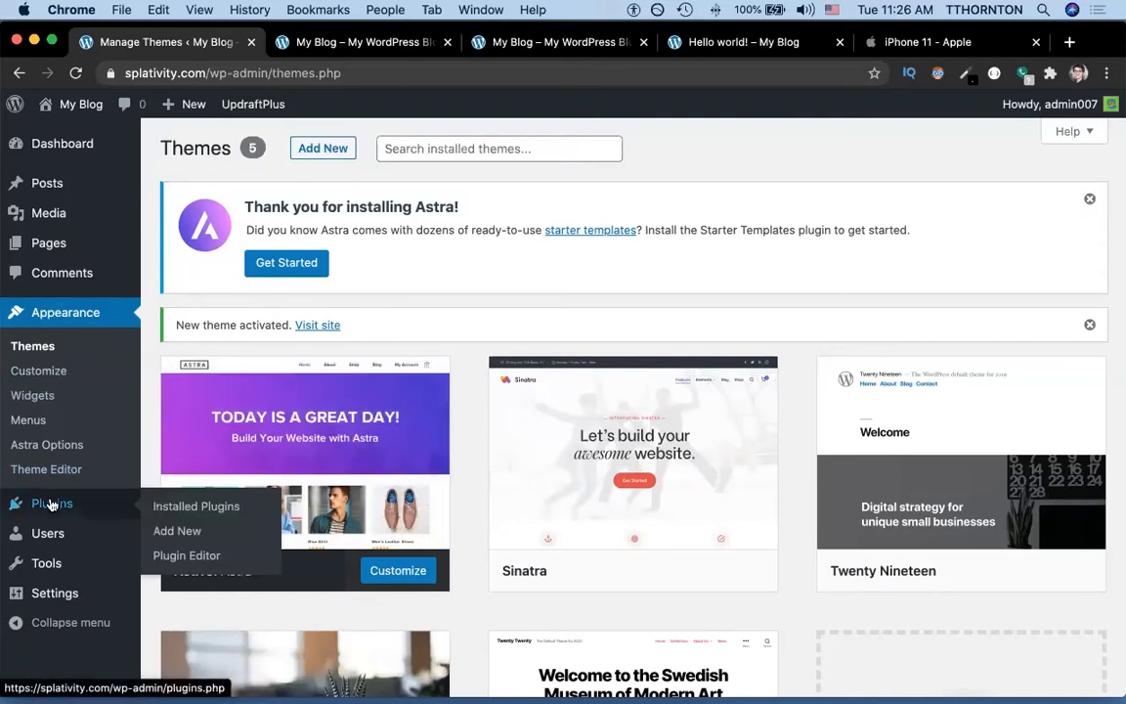
pyautogui.click(176, 534)
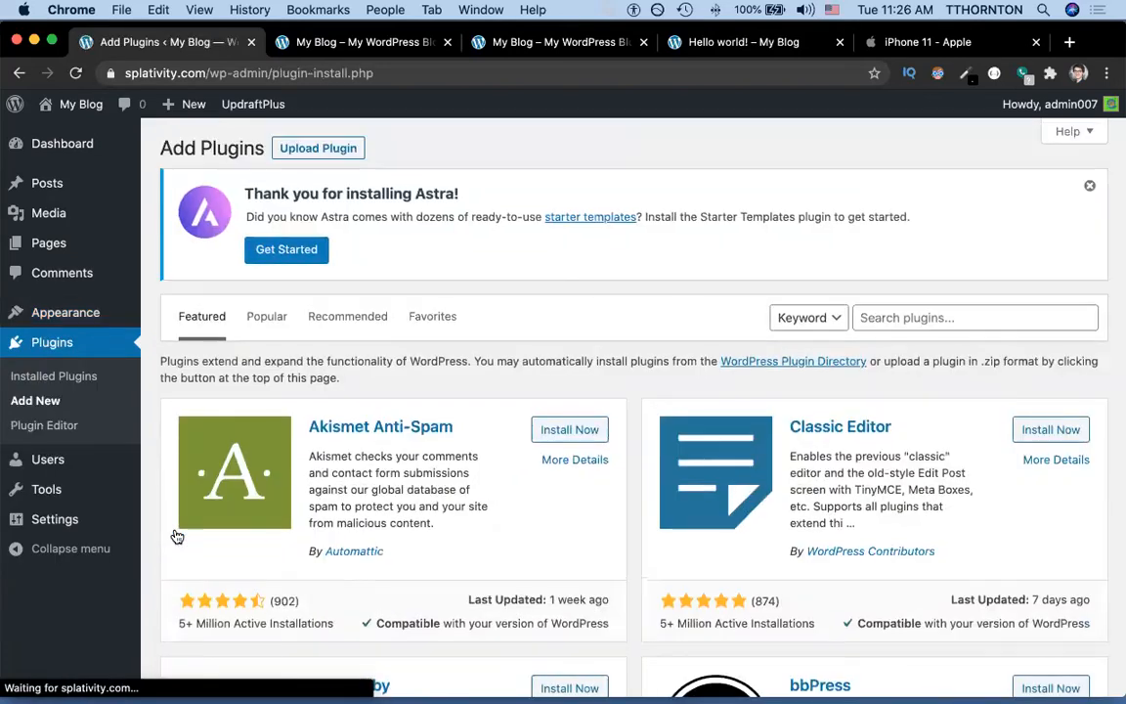
pyautogui.click(1090, 185)
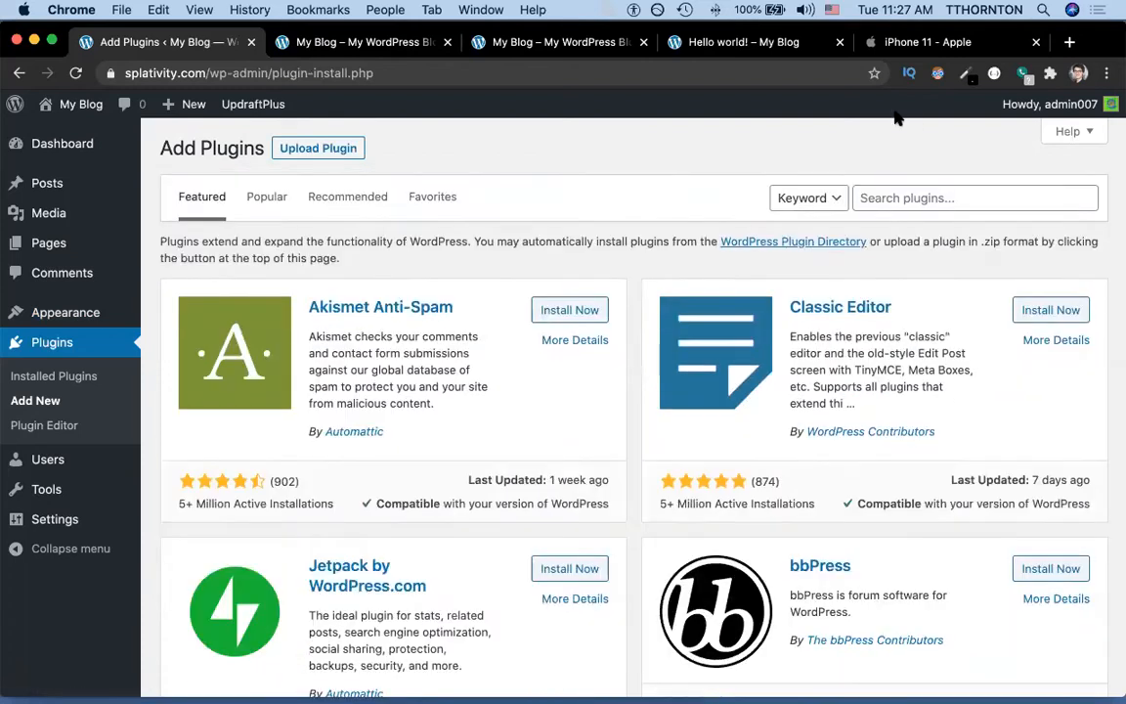
pyautogui.click(891, 193)
pyautogui.press('Down')
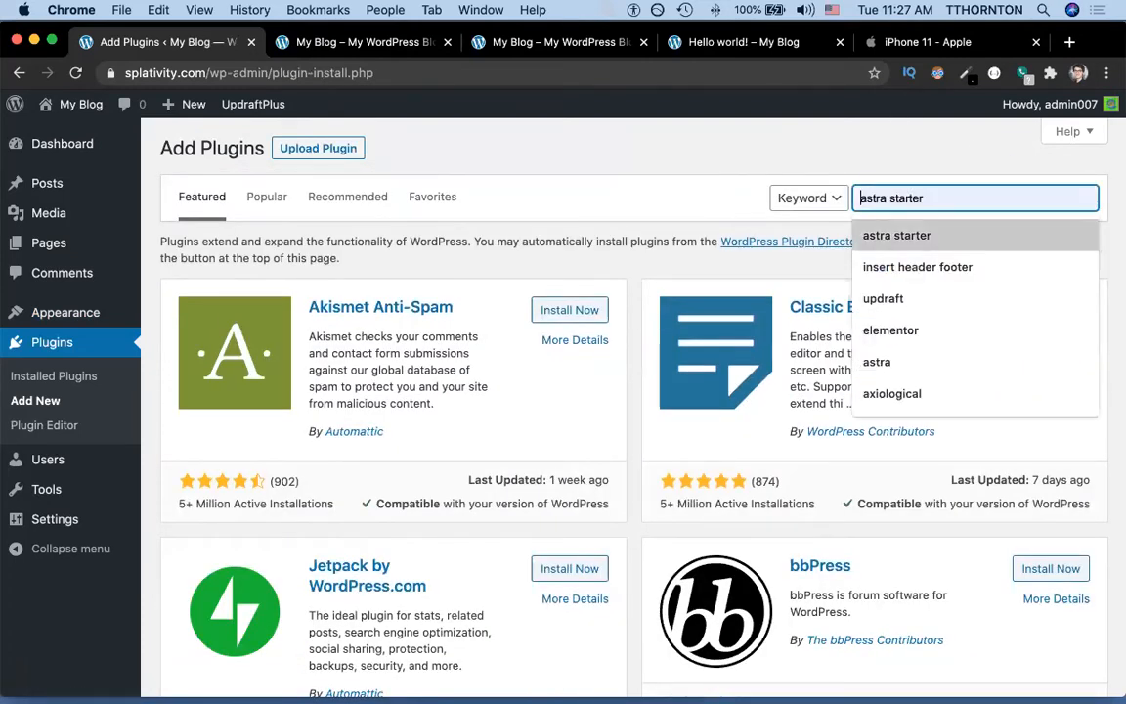
pyautogui.press('Return')
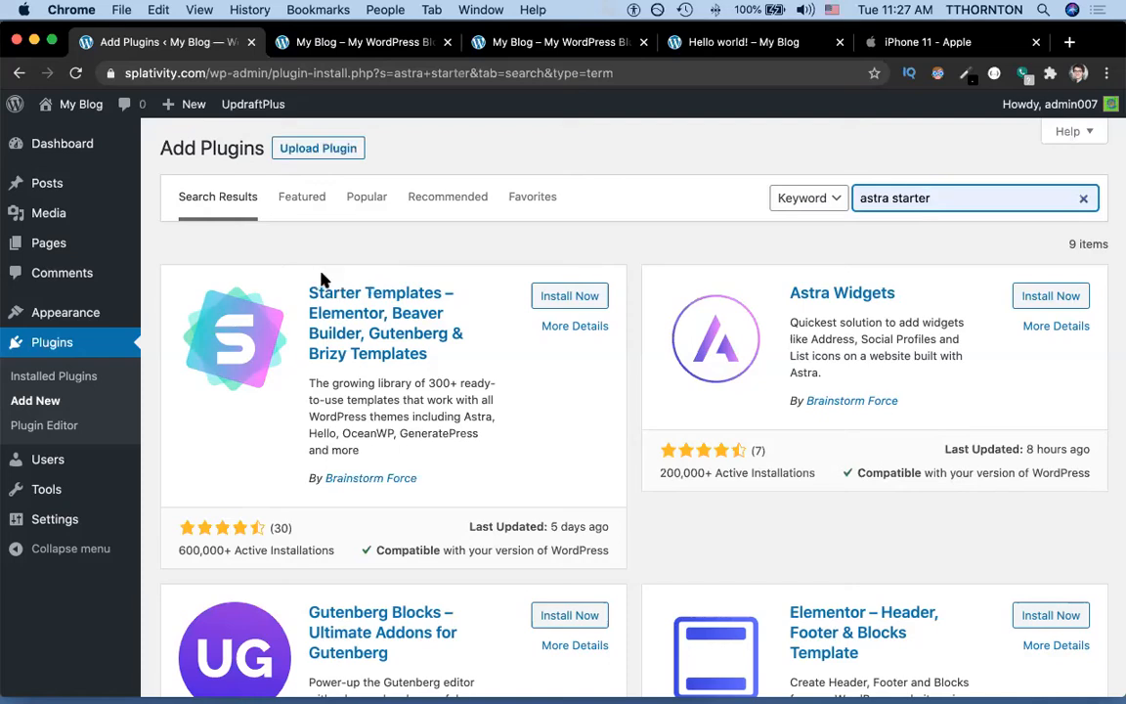
# Install and activate the Starter Templates plugin by Brainstorm Force, checking its author and active installations beforehand.
pyautogui.click(318, 469)
pyautogui.tripleClick(313, 475)
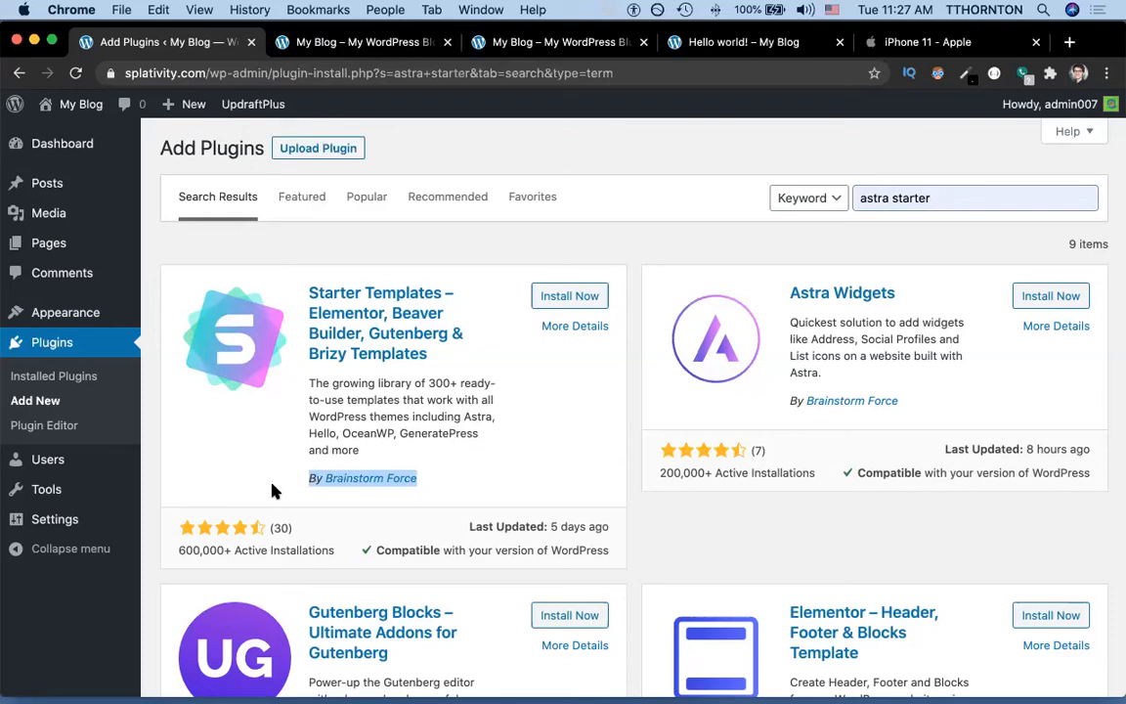
pyautogui.tripleClick(241, 550)
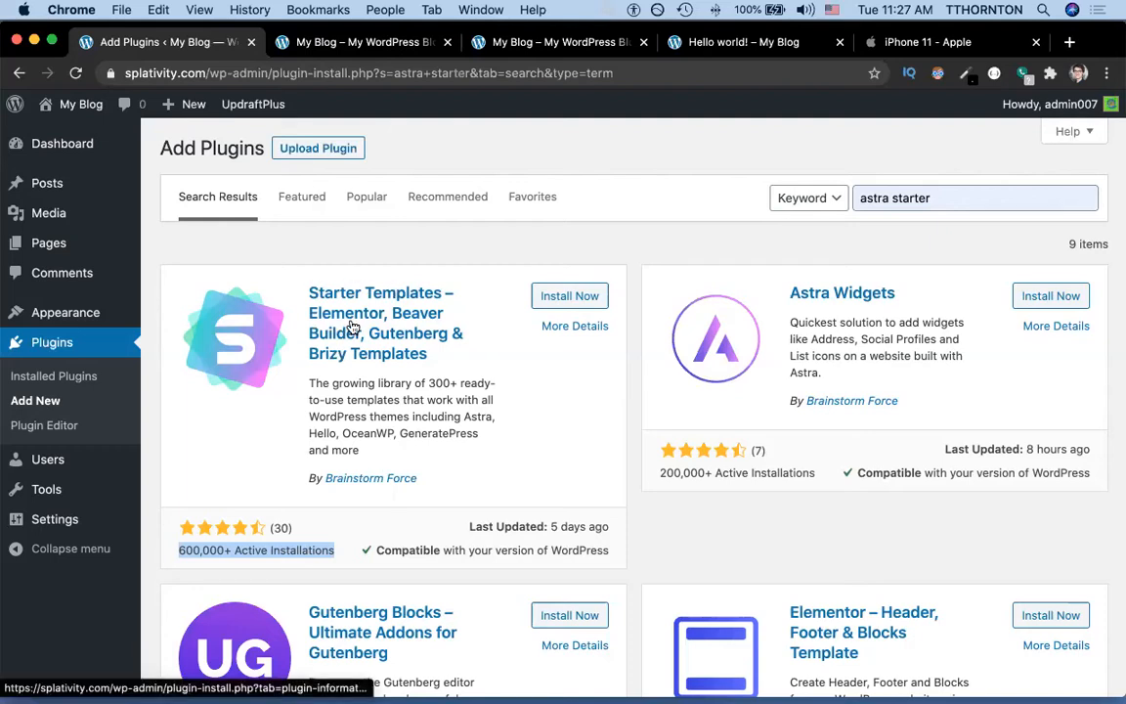
pyautogui.click(544, 302)
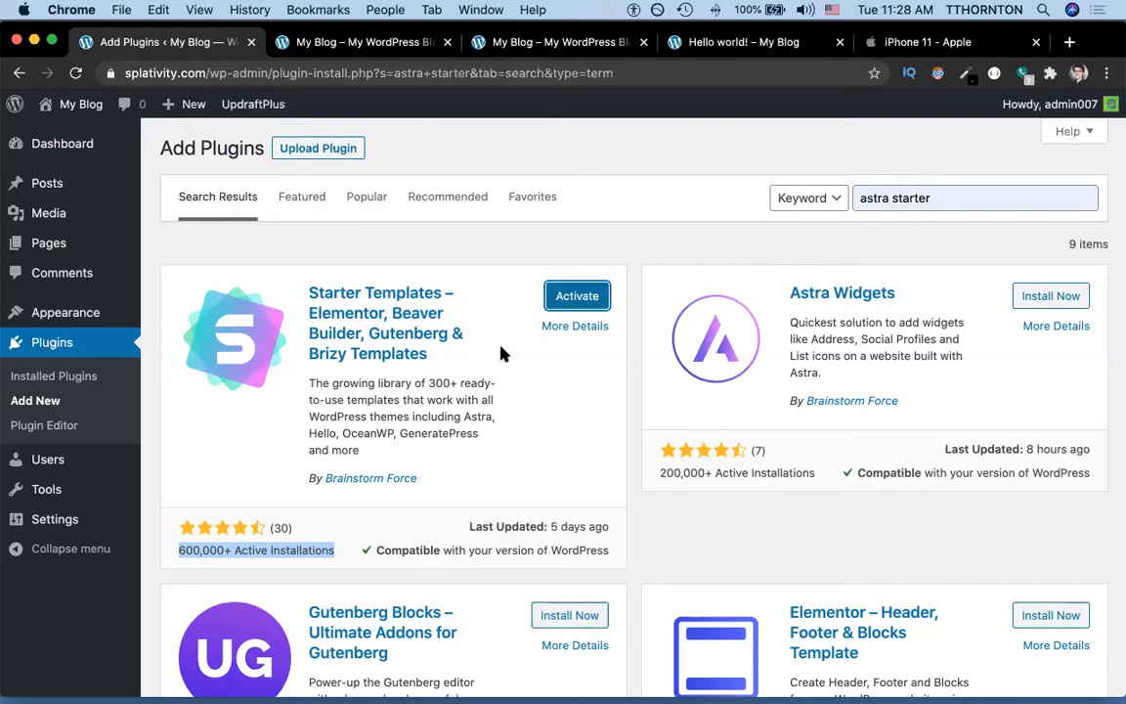
pyautogui.click(574, 294)
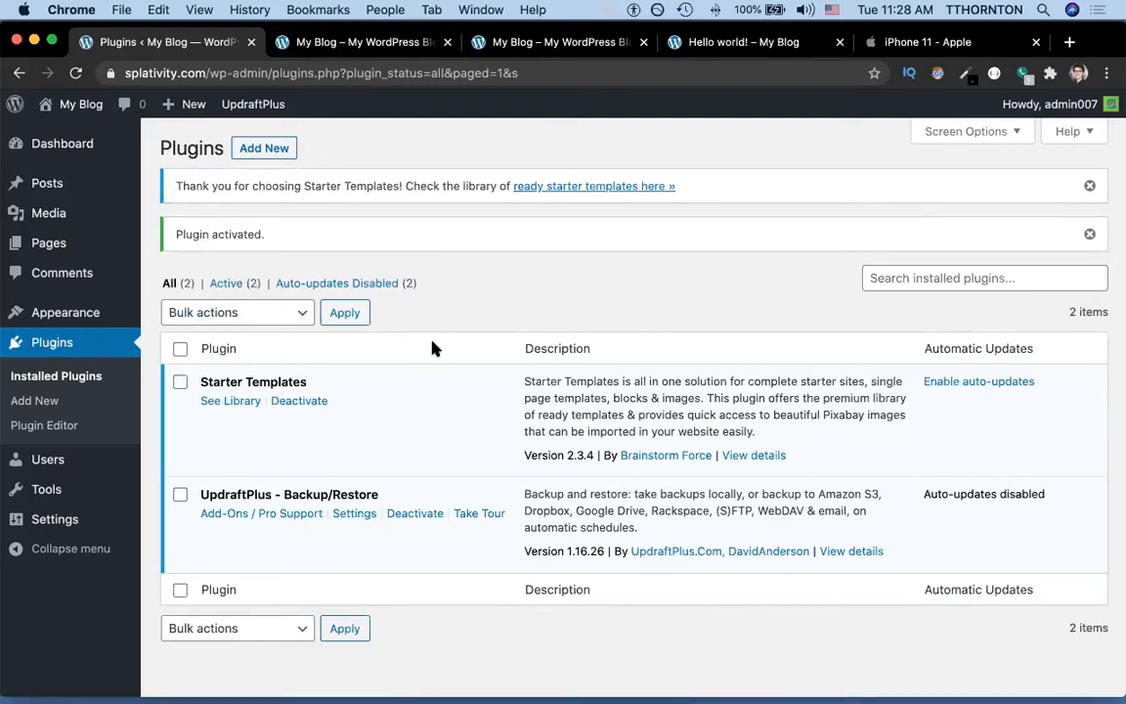
# Reload the splativity.com home page to check it with the Starter Templates plugin active, and return to the installed plugins.
pyautogui.click(562, 44)
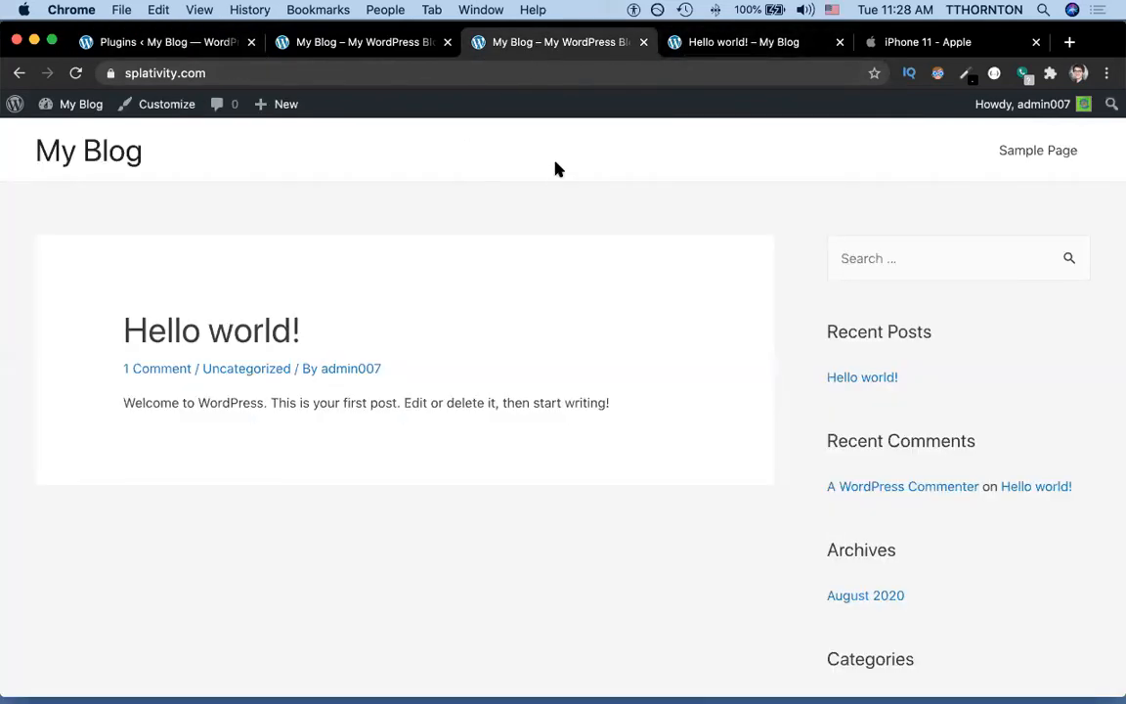
pyautogui.press('super+r')
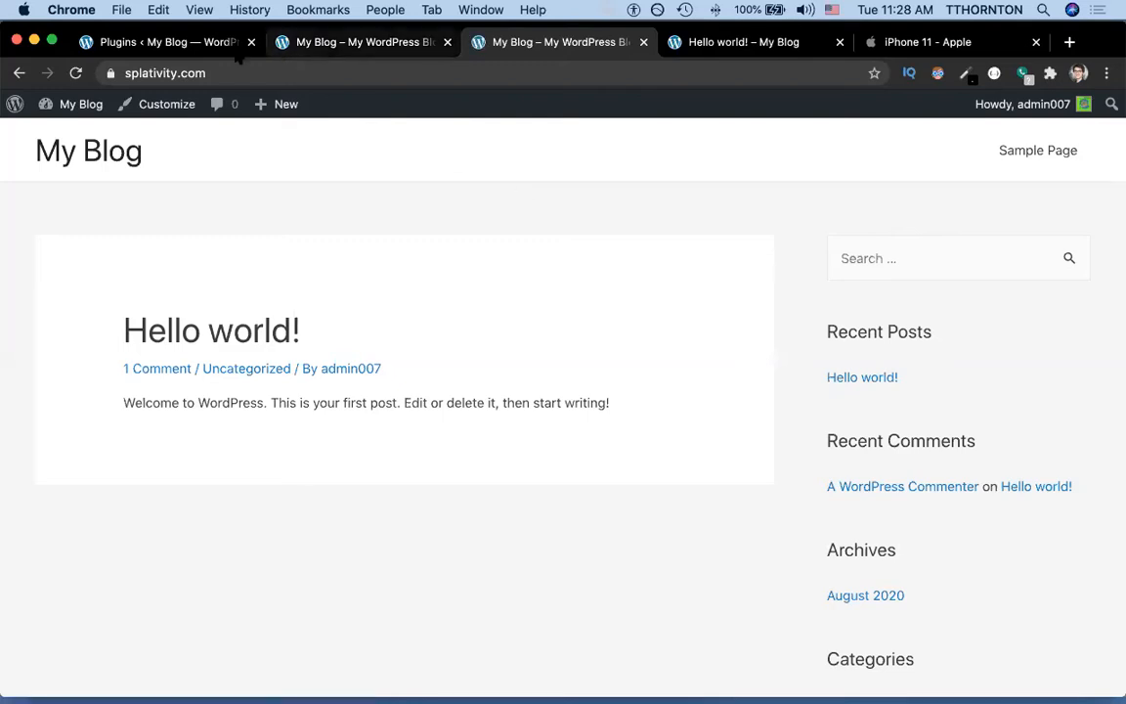
pyautogui.click(204, 49)
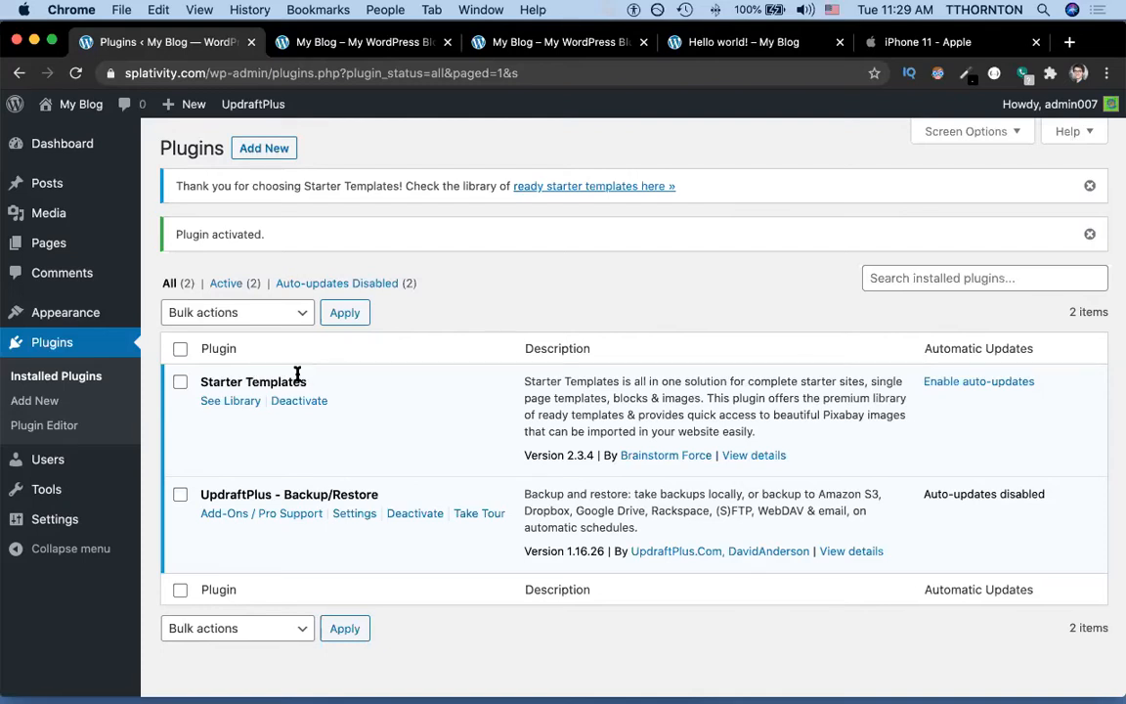
# Open the Astra Starter Templates page and select Elementor as the page builder.
pyautogui.moveTo(57, 494)
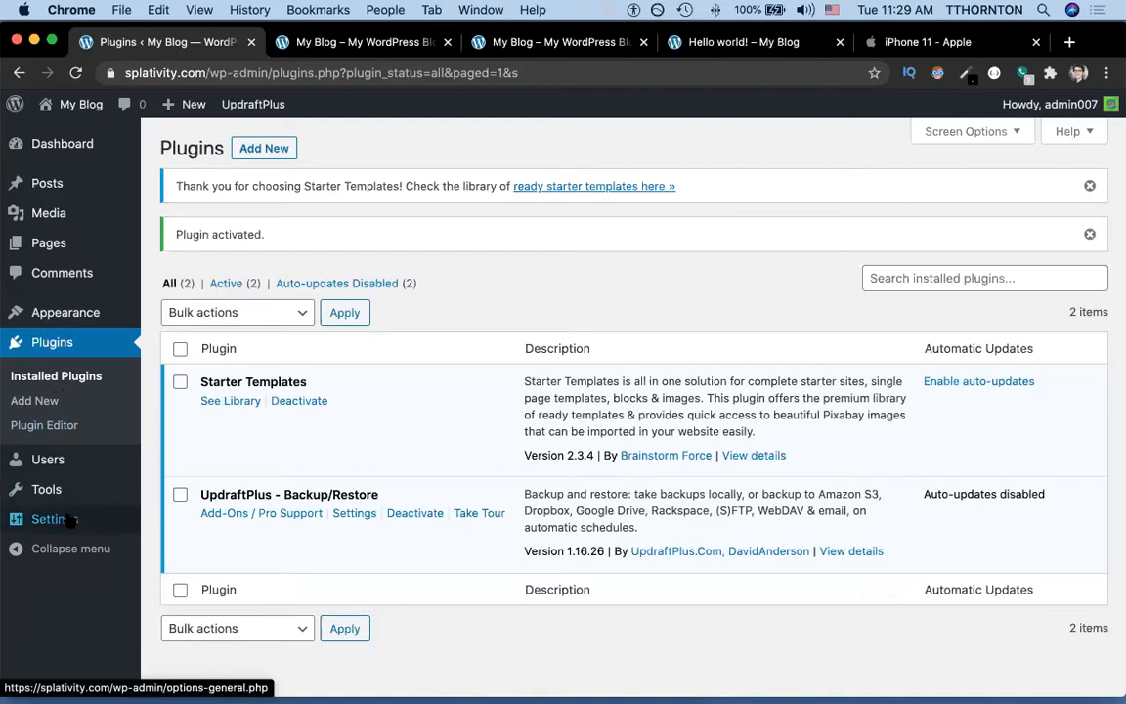
pyautogui.moveTo(62, 315)
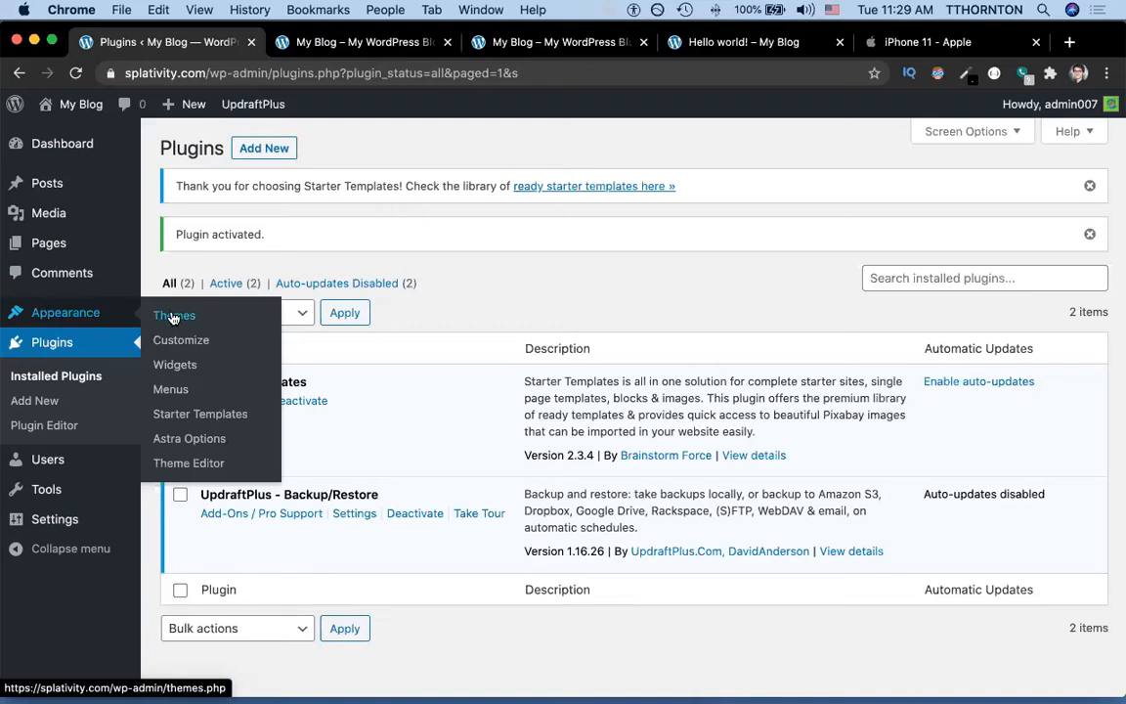
pyautogui.click(199, 414)
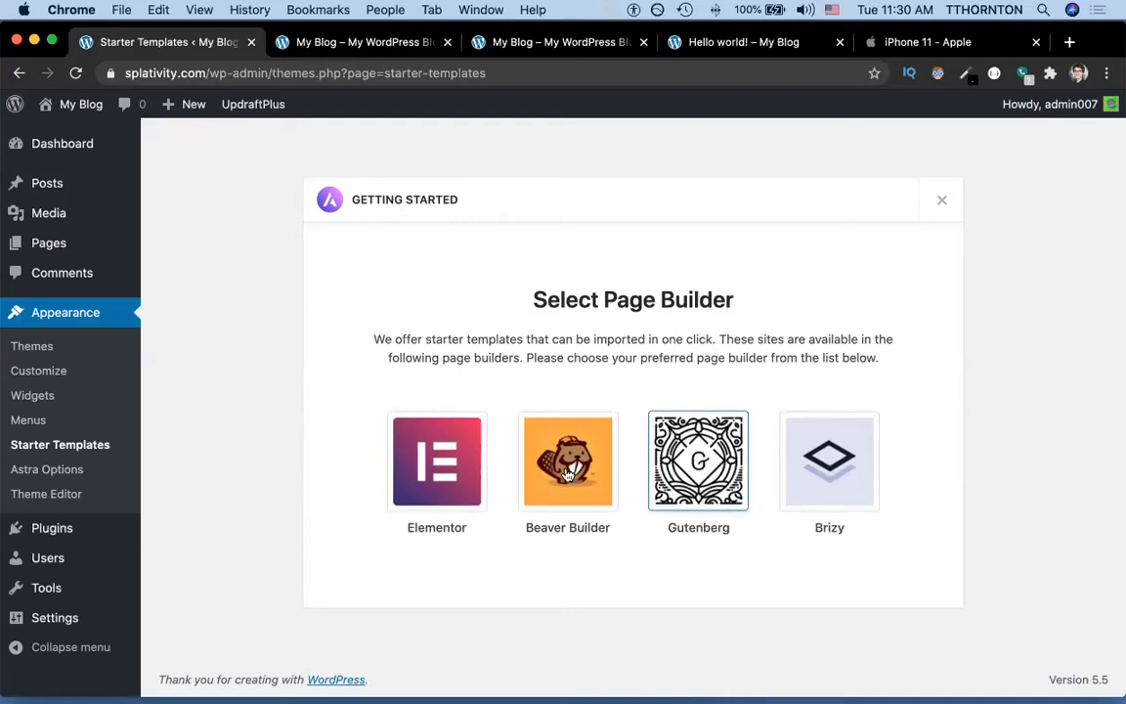
pyautogui.click(443, 461)
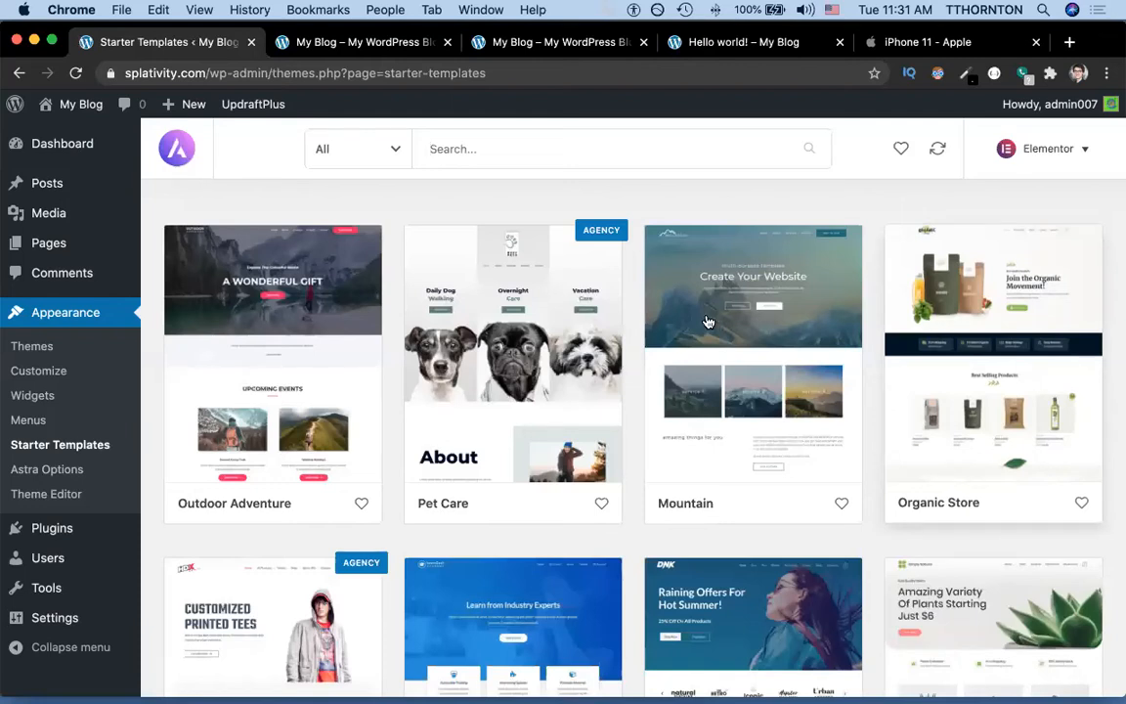
# Browse the starter template gallery and filter it to show only the free templates.
pyautogui.scroll(-5, 599, 399)
pyautogui.scroll(-2, 599, 400)
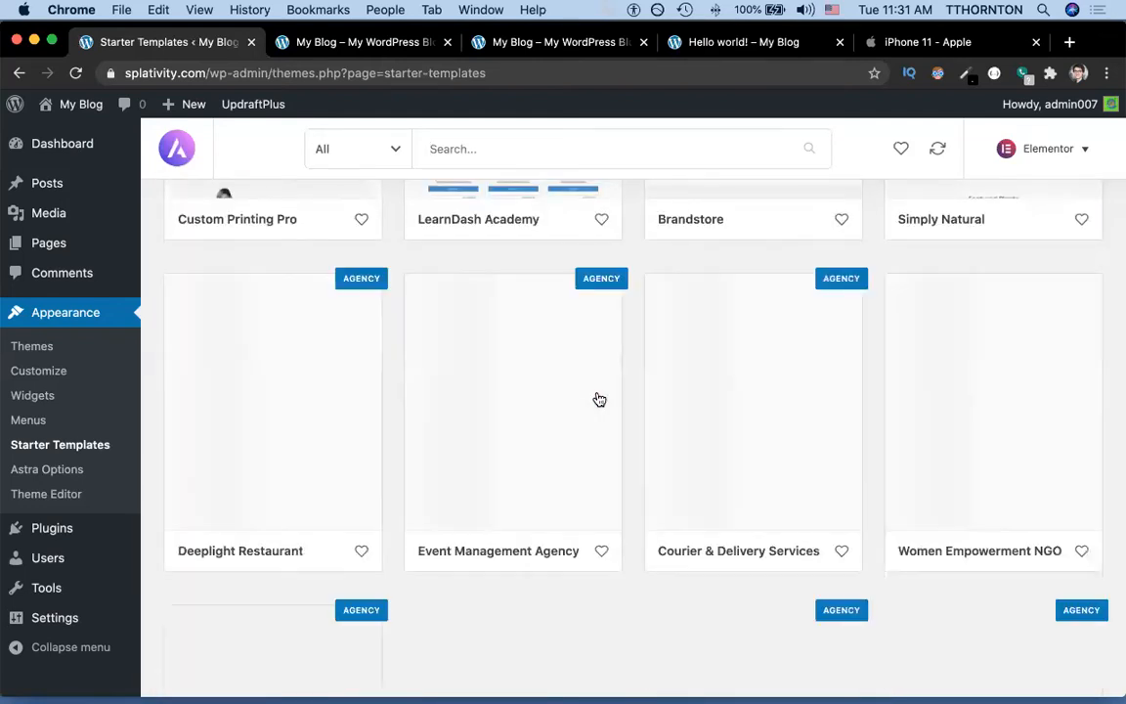
pyautogui.scroll(-8, 599, 399)
pyautogui.scroll(-5, 599, 399)
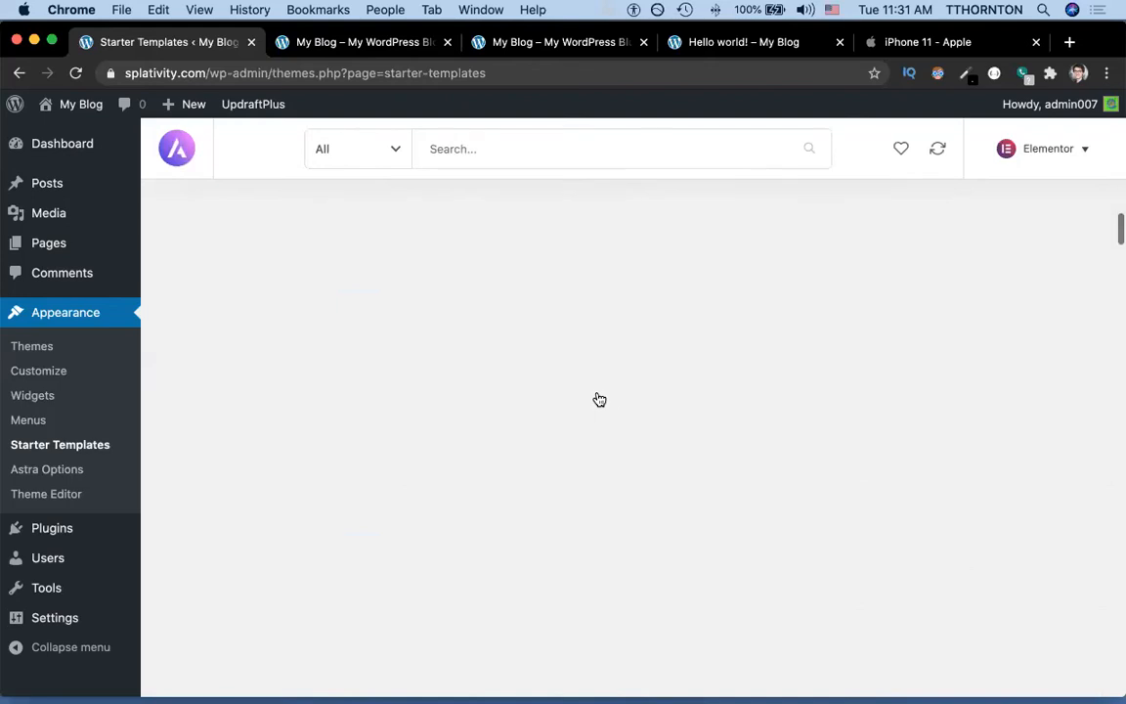
pyautogui.scroll(15, 599, 400)
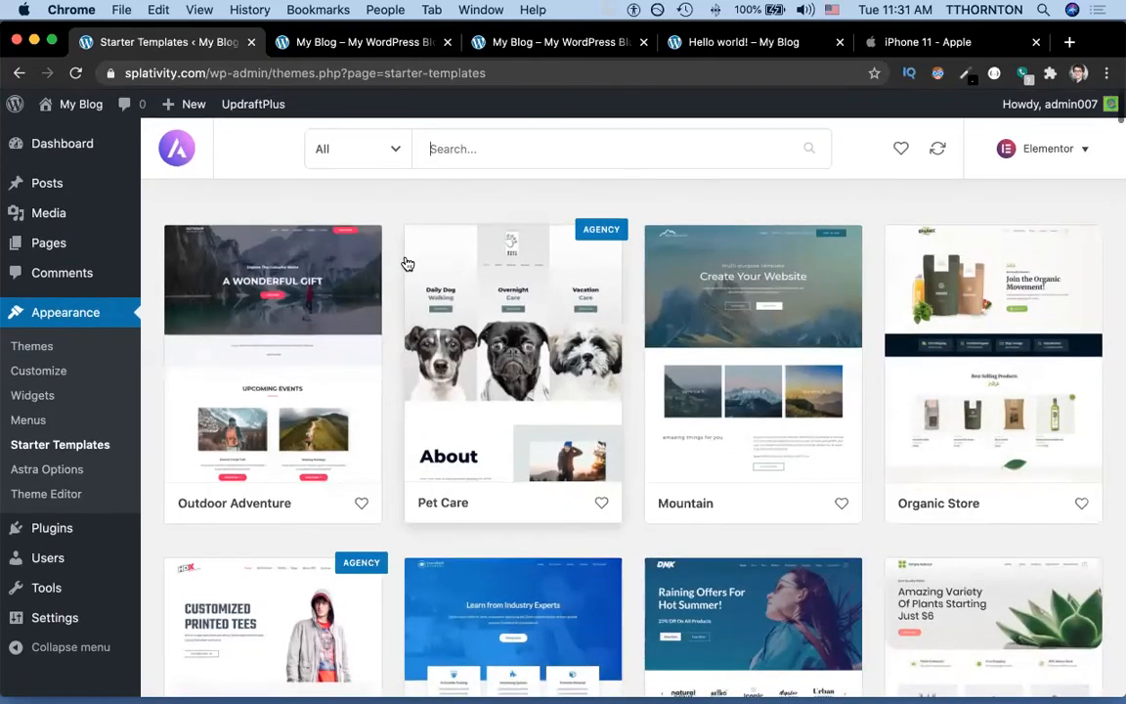
pyautogui.click(381, 161)
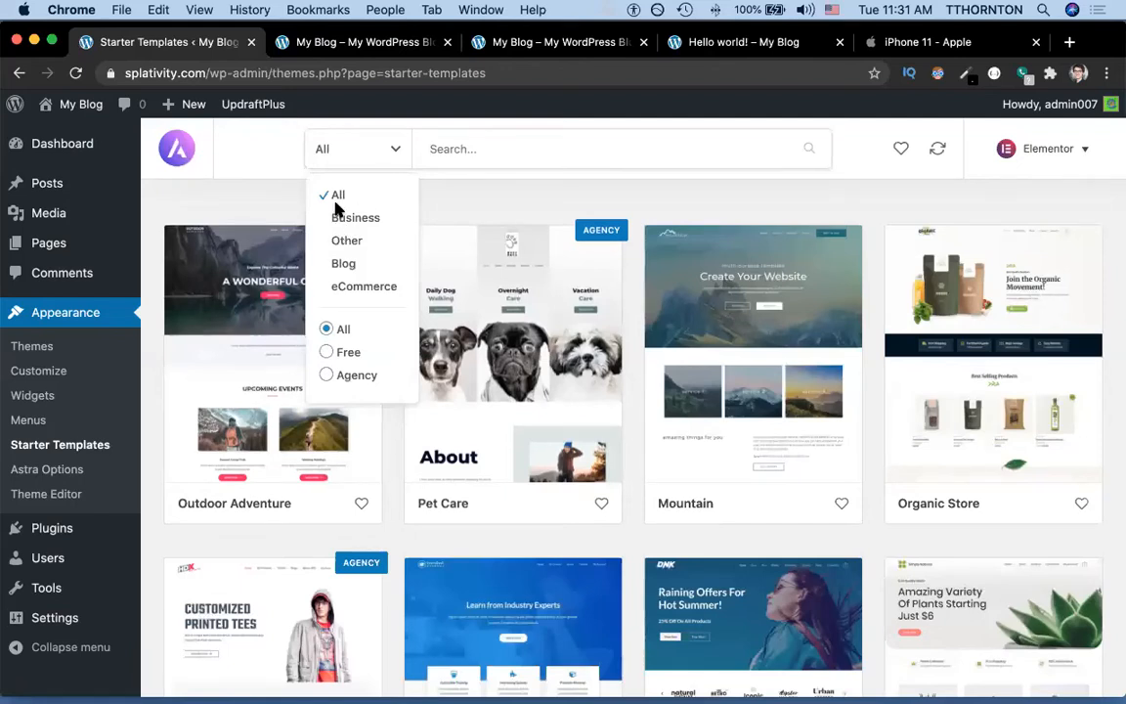
pyautogui.click(349, 355)
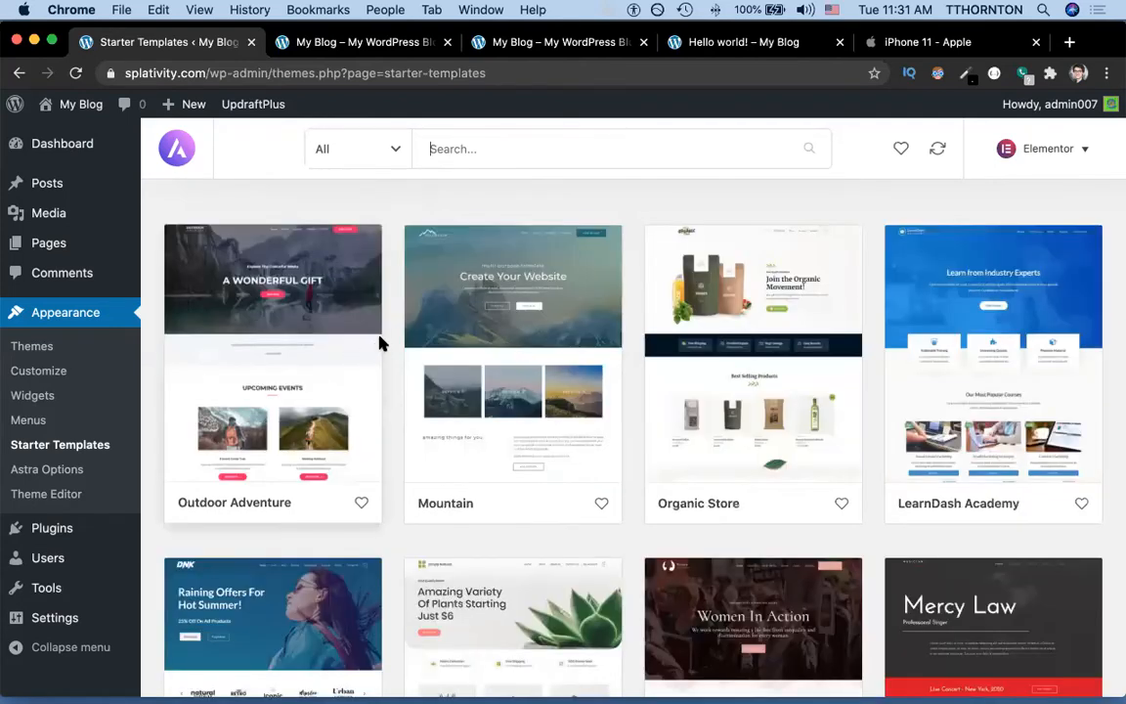
pyautogui.click(346, 159)
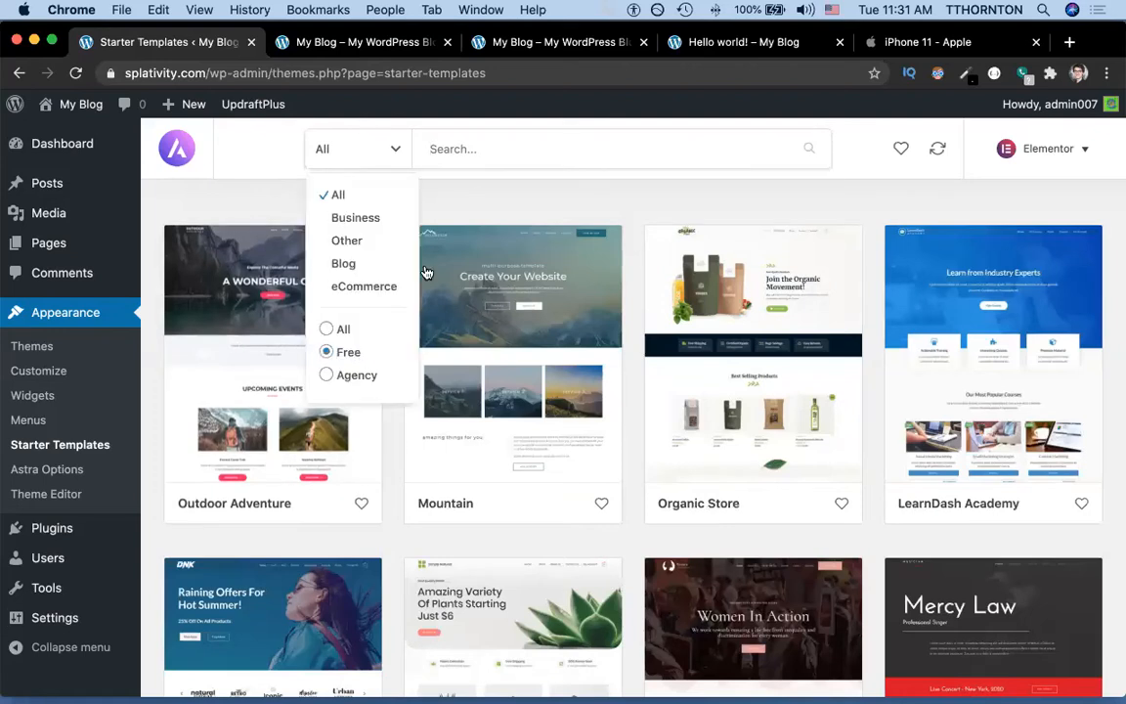
pyautogui.click(472, 206)
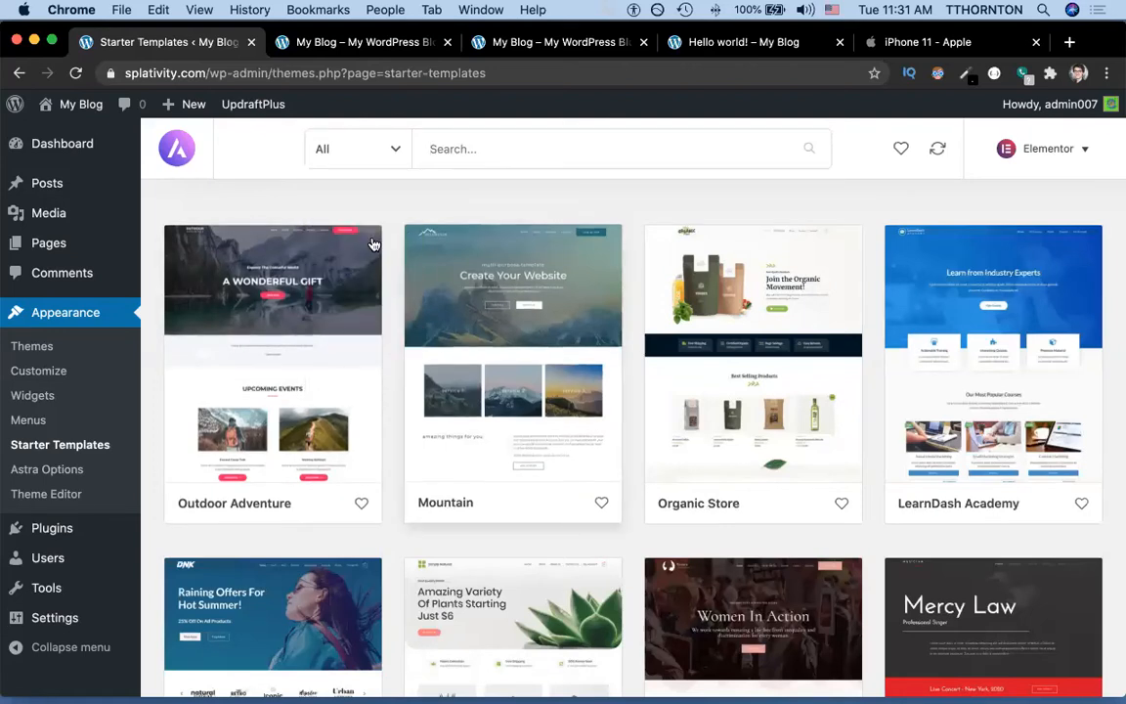
# Look through the free Elementor templates and open the Sierra Nature template.
pyautogui.scroll(-3, 465, 239)
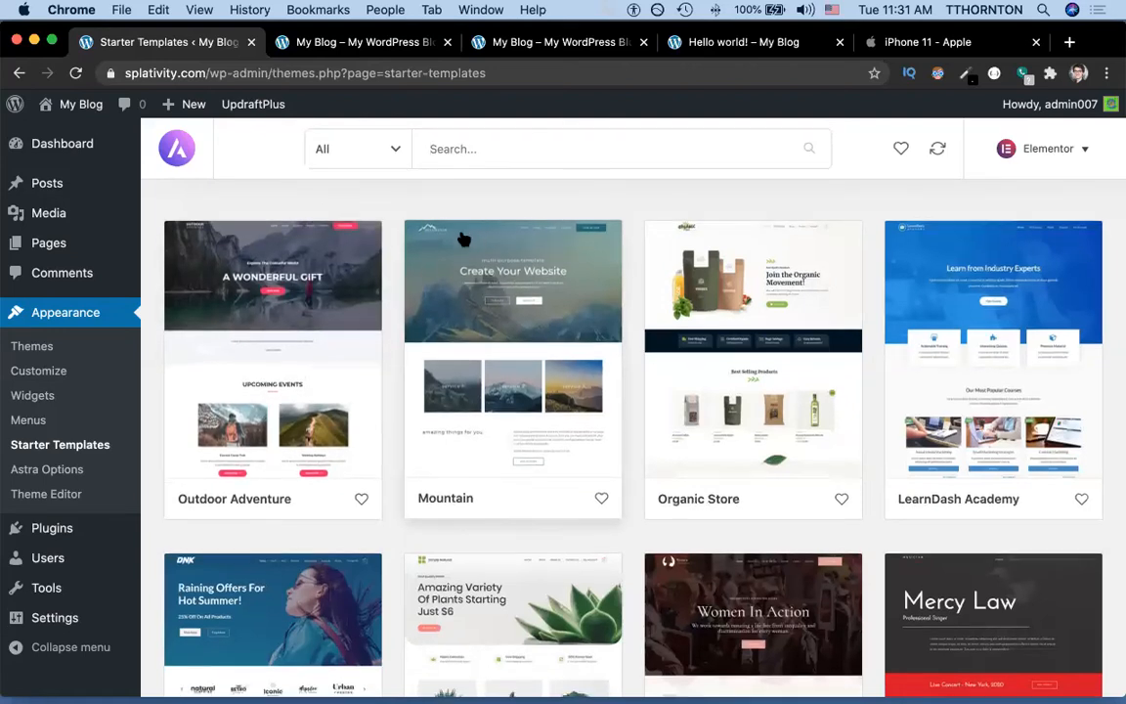
pyautogui.scroll(-12, 464, 239)
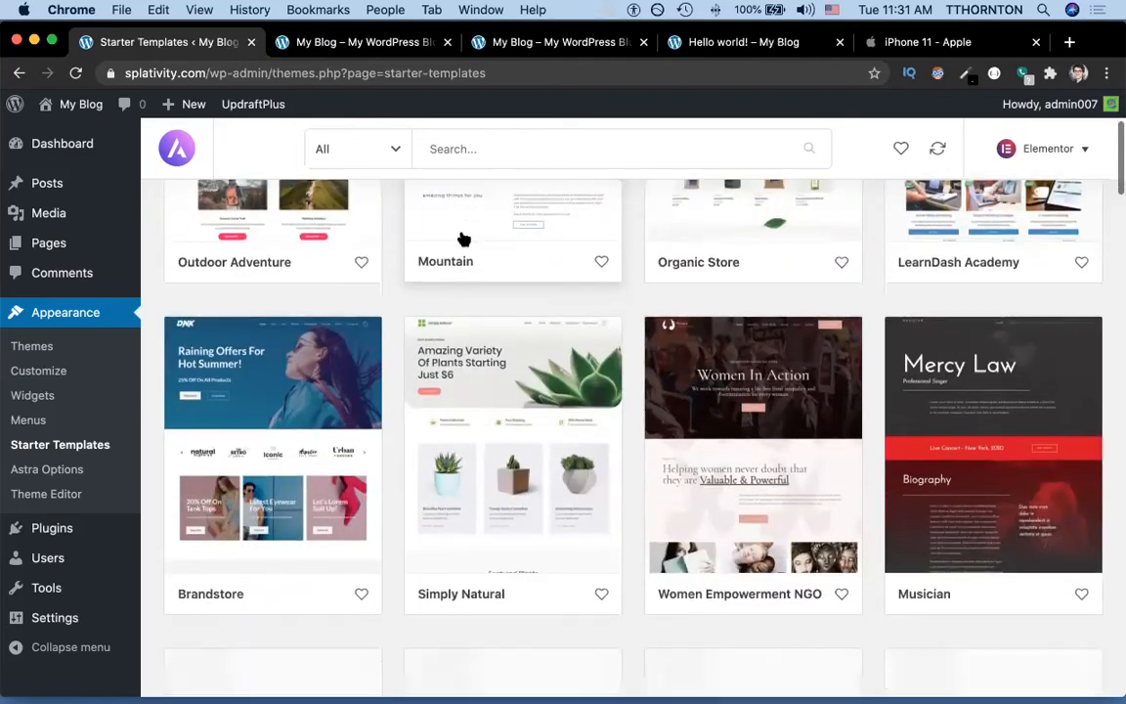
pyautogui.scroll(-5, 464, 239)
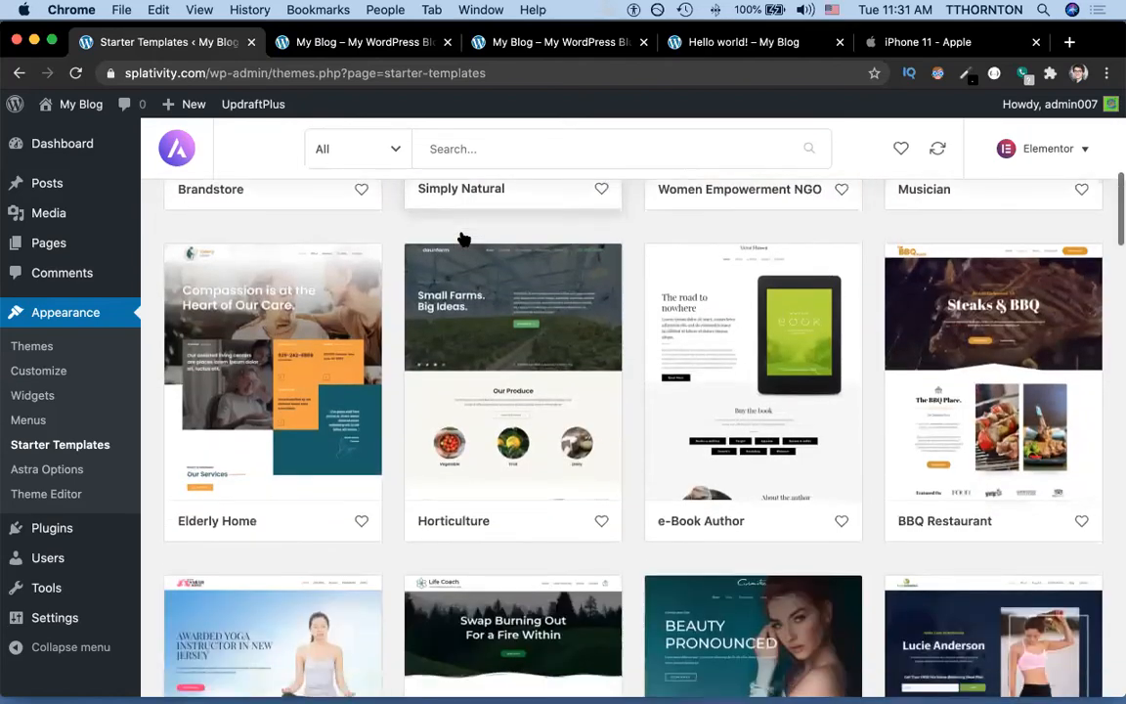
pyautogui.scroll(-13, 464, 240)
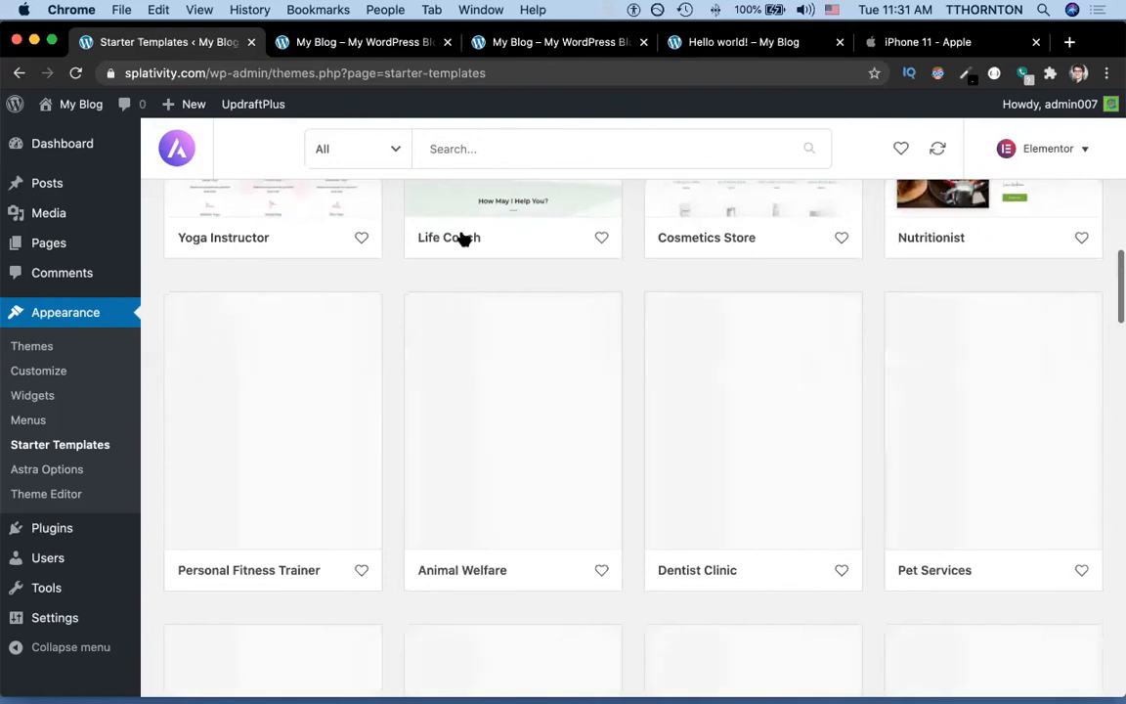
pyautogui.scroll(-1, 464, 239)
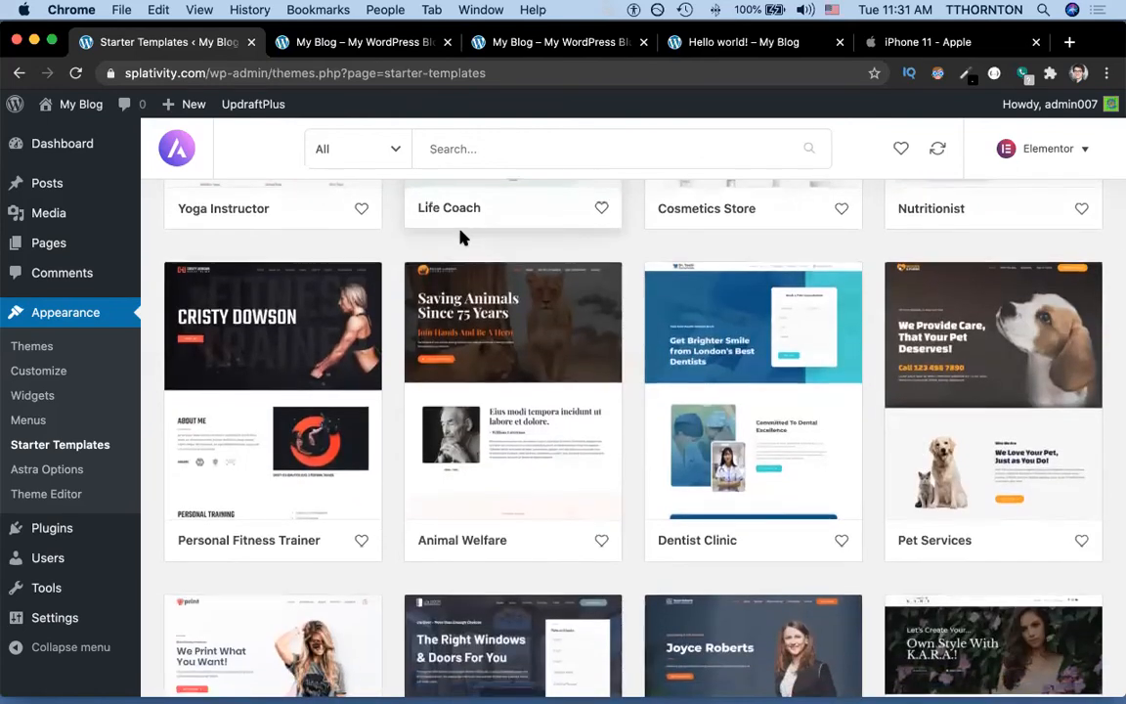
pyautogui.scroll(-1, 509, 324)
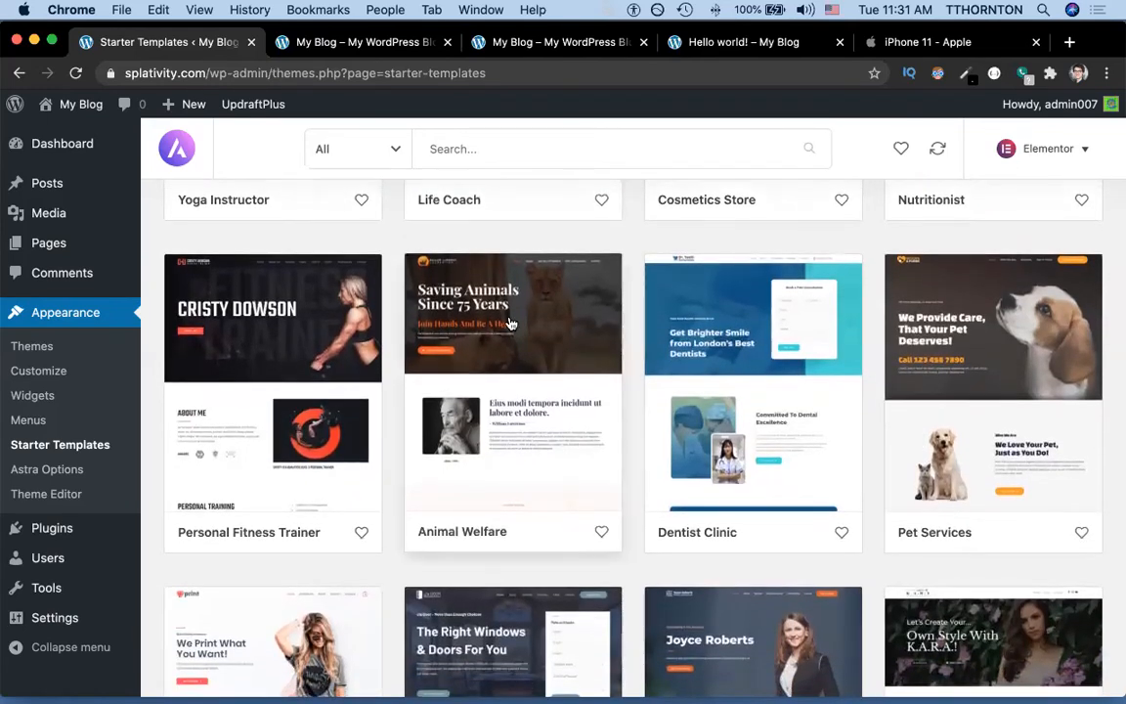
pyautogui.scroll(-1, 525, 328)
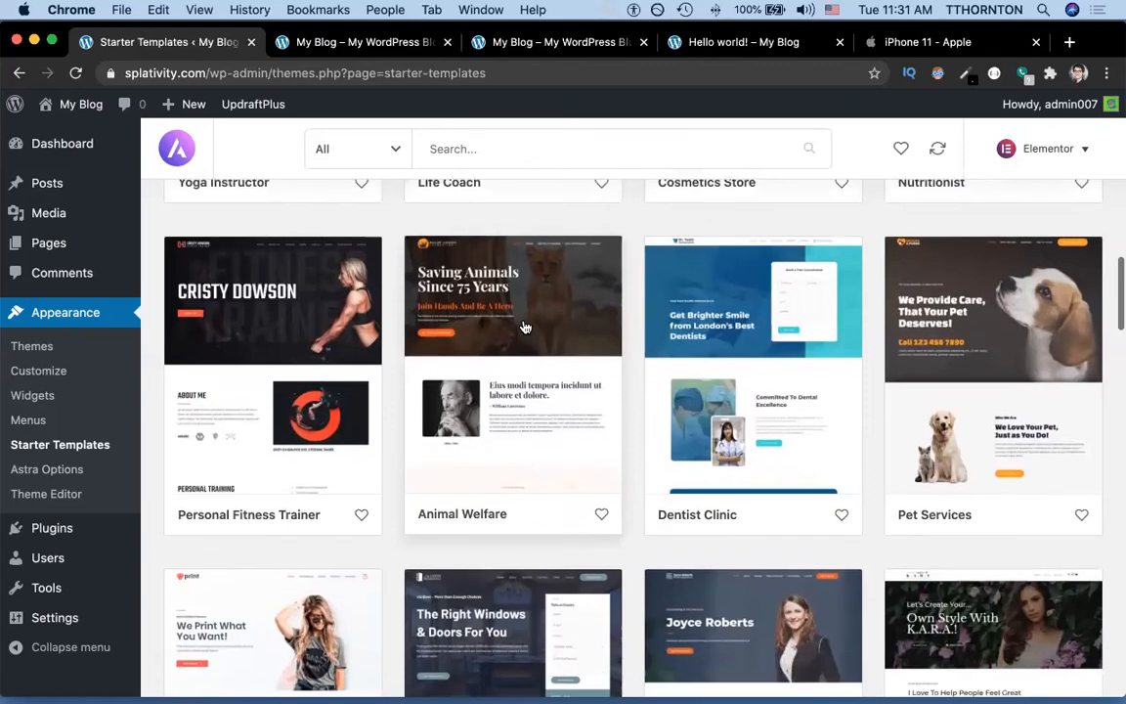
pyautogui.scroll(-1, 525, 327)
pyautogui.scroll(-1, 524, 326)
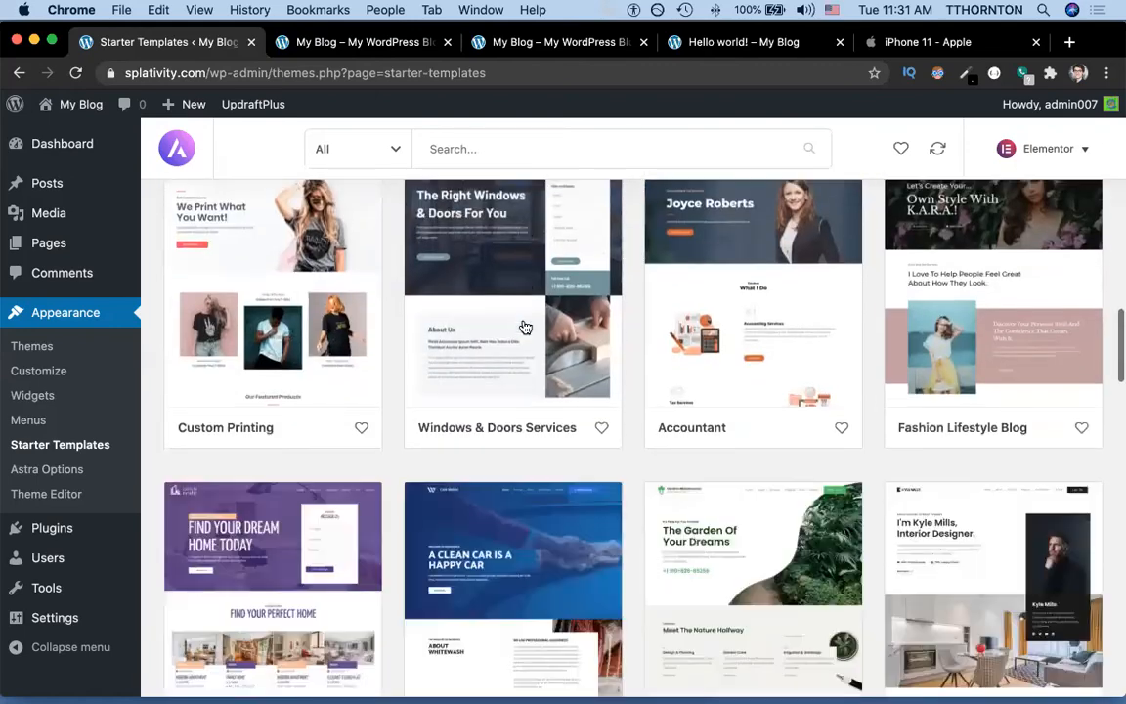
pyautogui.scroll(-5, 524, 327)
pyautogui.scroll(-7, 524, 326)
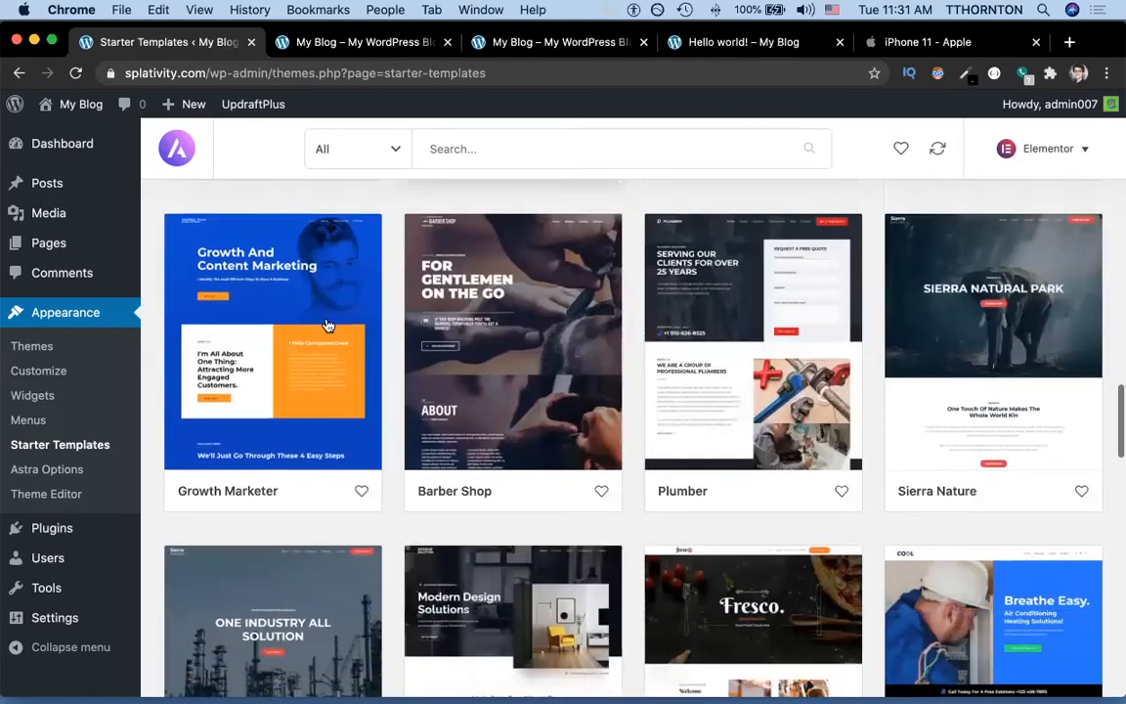
pyautogui.click(994, 366)
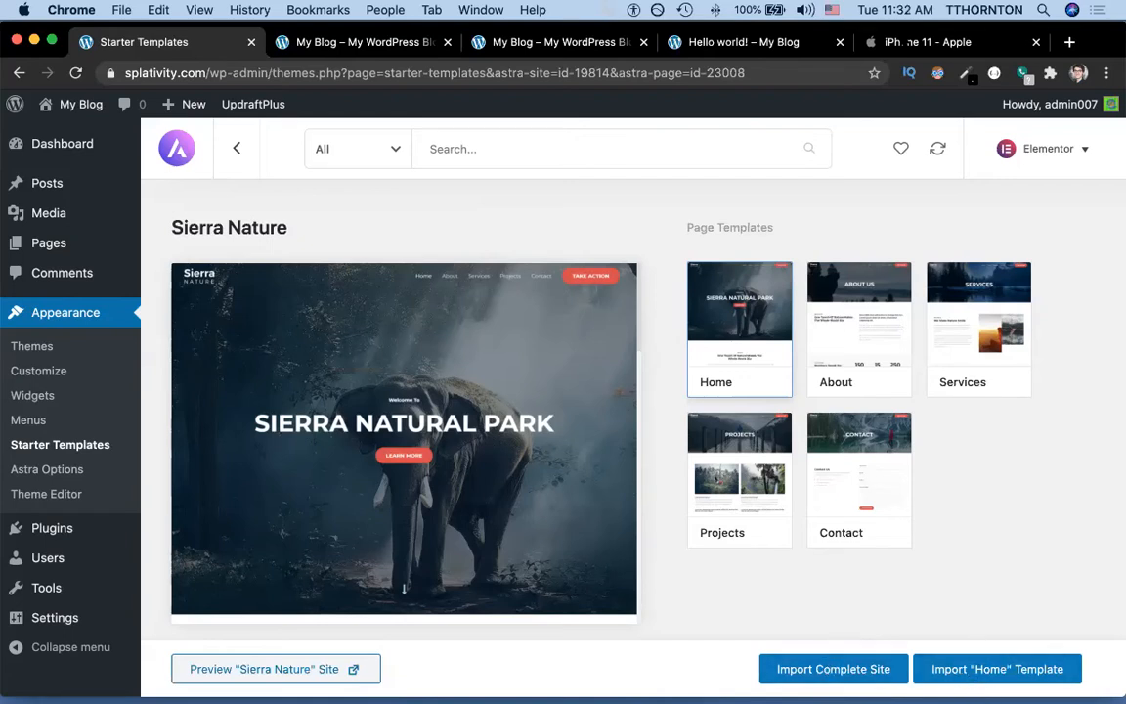
# Switch to the Apple site, load its home page at apple.com, and view its Mac and iPad pages.
pyautogui.click(909, 42)
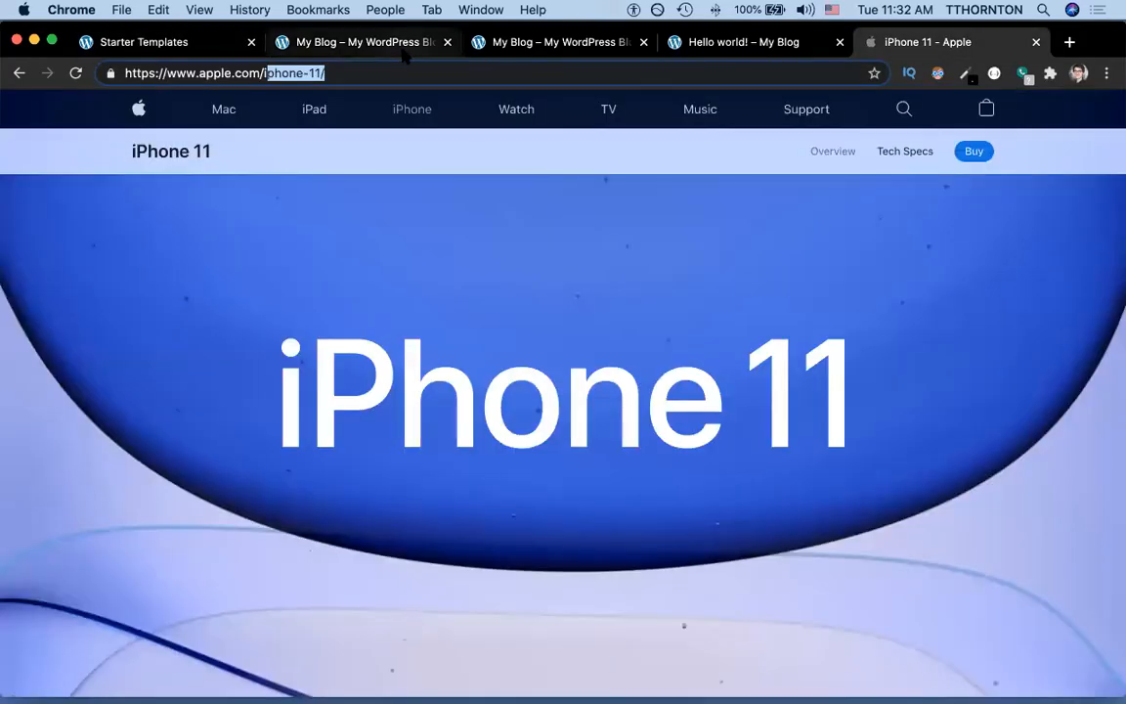
pyautogui.press('super+Left')
pyautogui.hotkey('alt', 'Right')
pyautogui.hotkey('alt', 'Right')
pyautogui.hotkey('alt', 'Right')
pyautogui.hotkey('alt', 'Right')
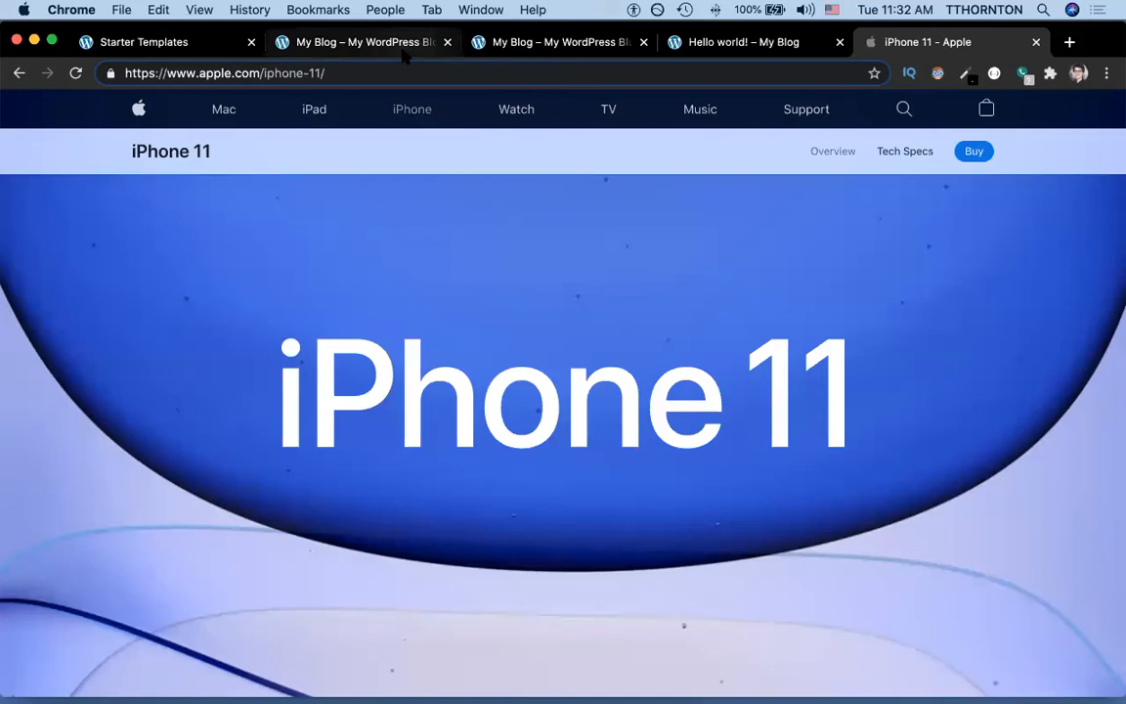
pyautogui.hotkey('shift', 'End')
pyautogui.press('BackSpace')
pyautogui.press('Return')
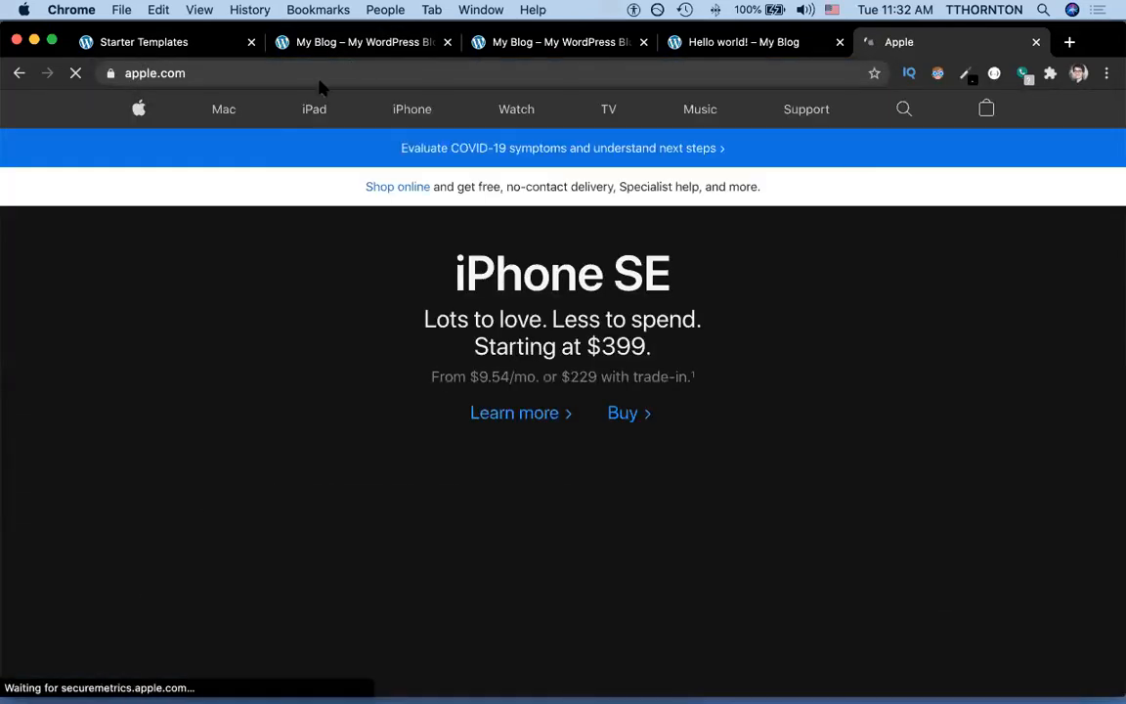
pyautogui.click(220, 112)
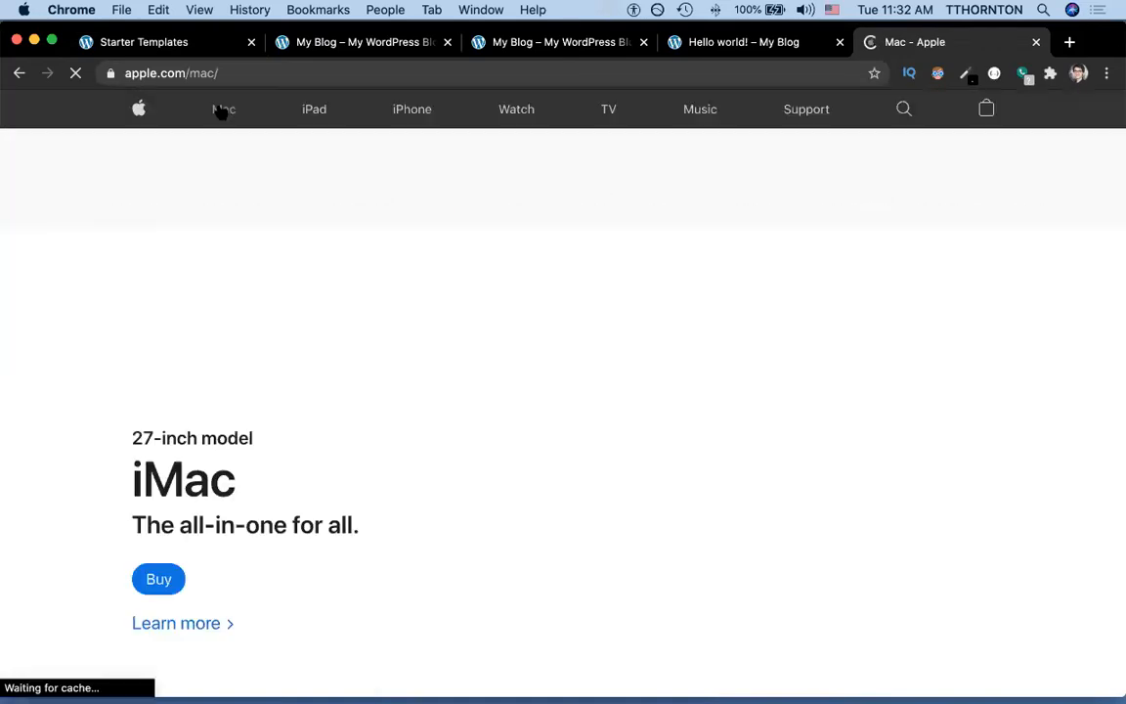
pyautogui.click(314, 111)
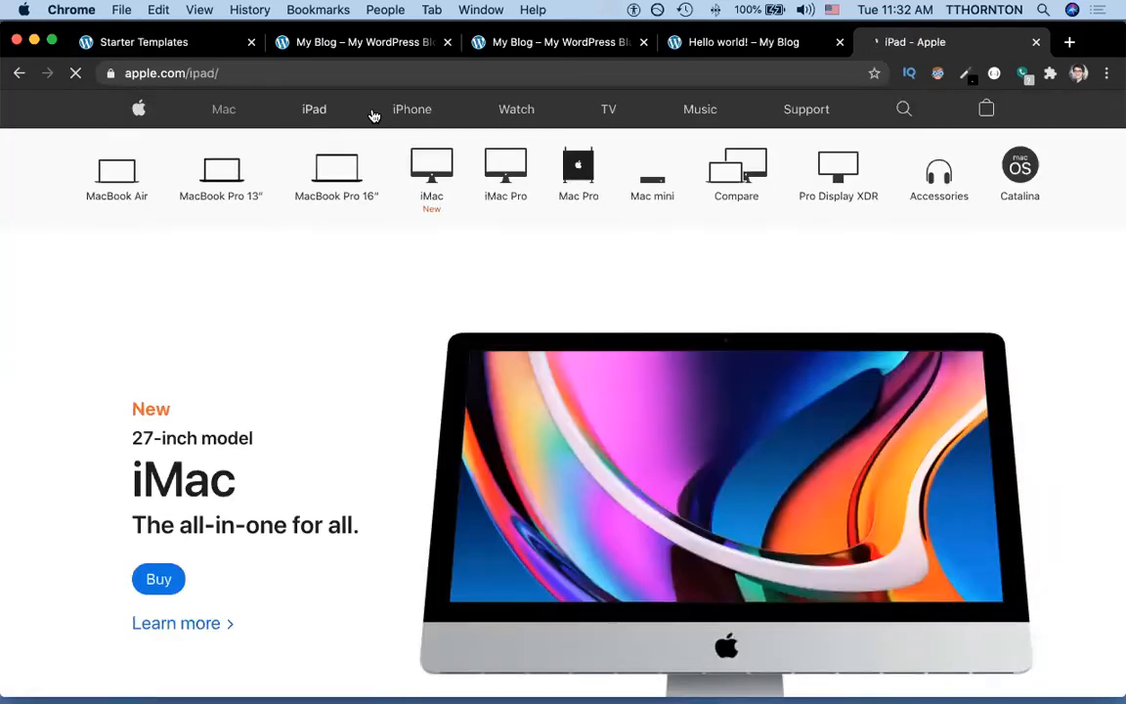
# Glance at the current blog home page, return to Sierra Nature, and import the complete site with Delete Previously Imported Site enabled.
pyautogui.click(304, 46)
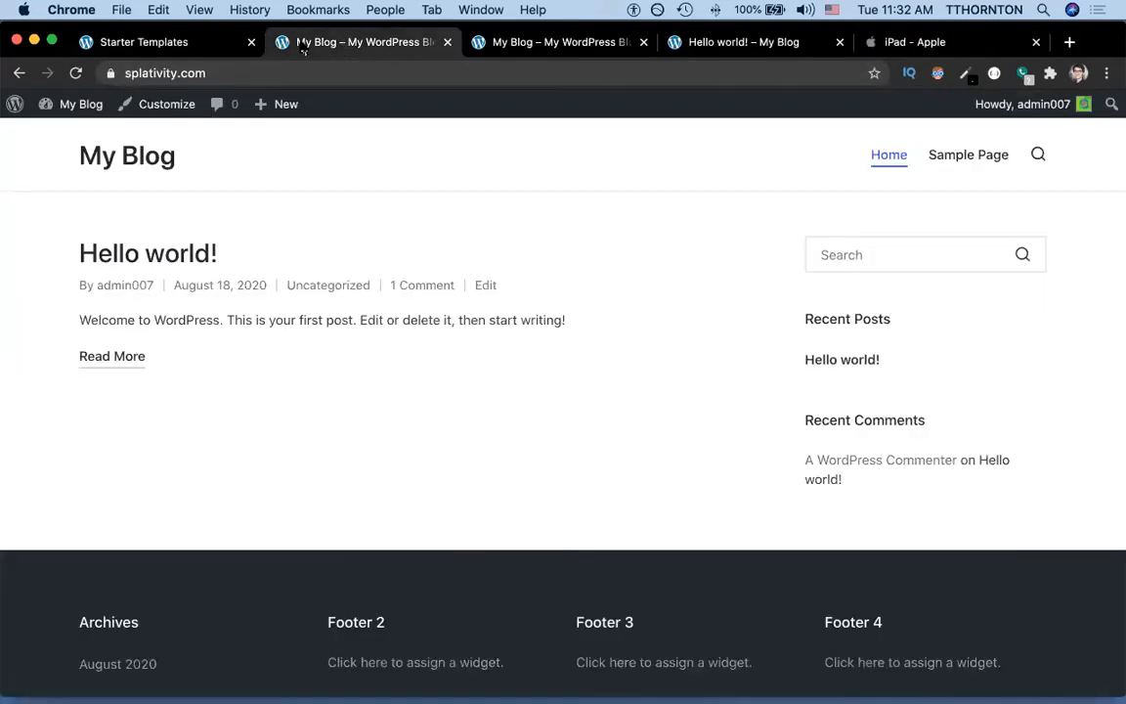
pyautogui.click(147, 42)
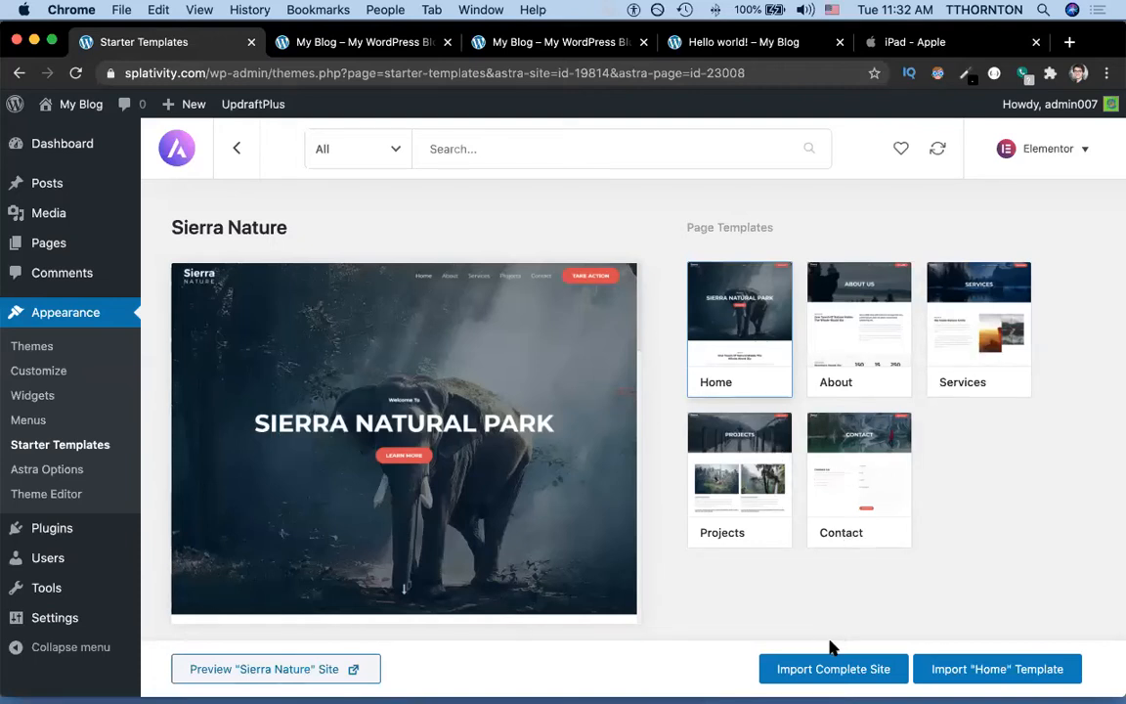
pyautogui.click(830, 672)
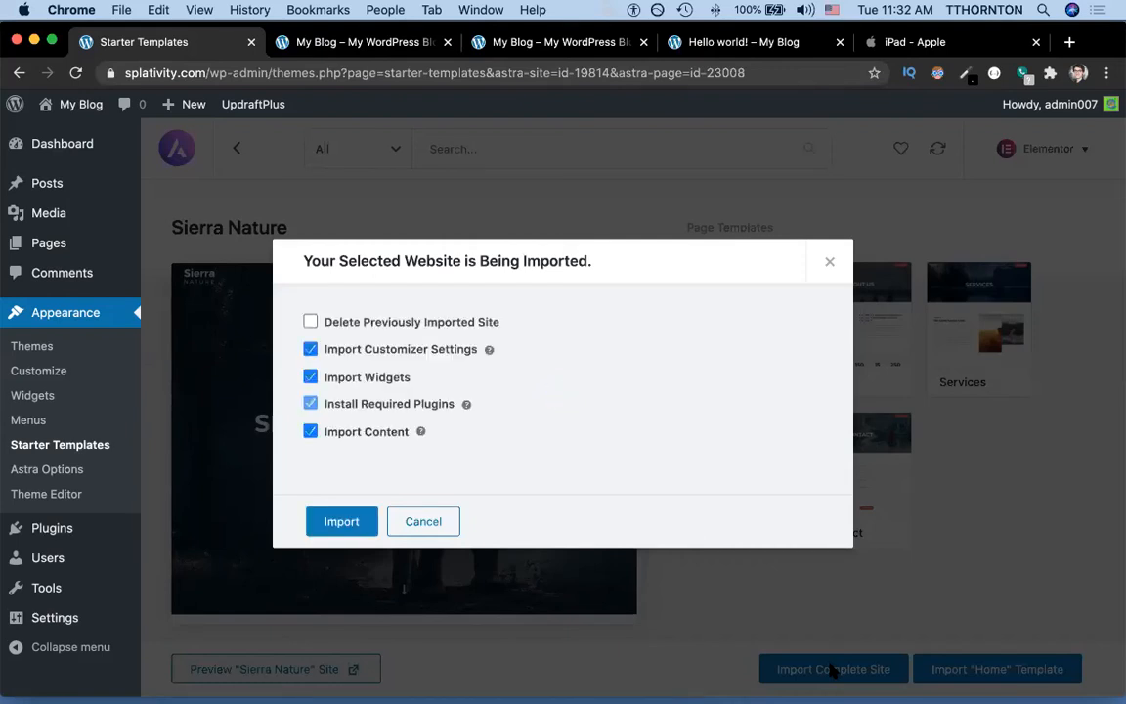
pyautogui.click(359, 323)
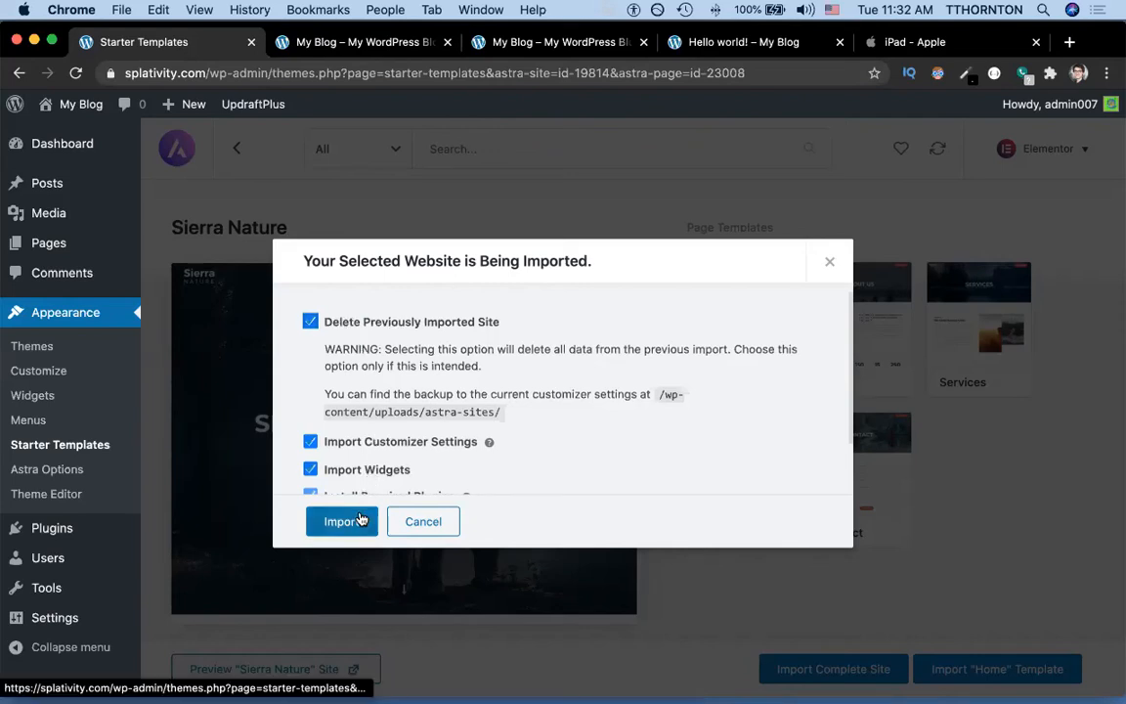
pyautogui.click(361, 519)
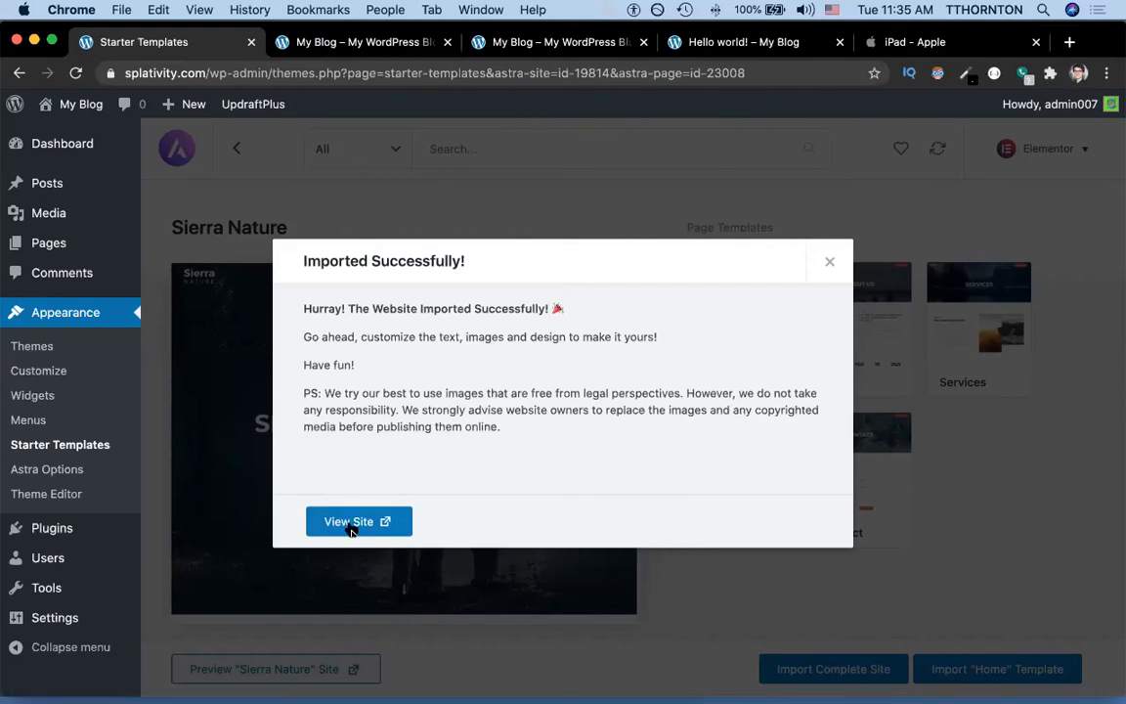
# Open the imported site for viewing, checking the earlier My Blog home page while it loads.
pyautogui.click(351, 524)
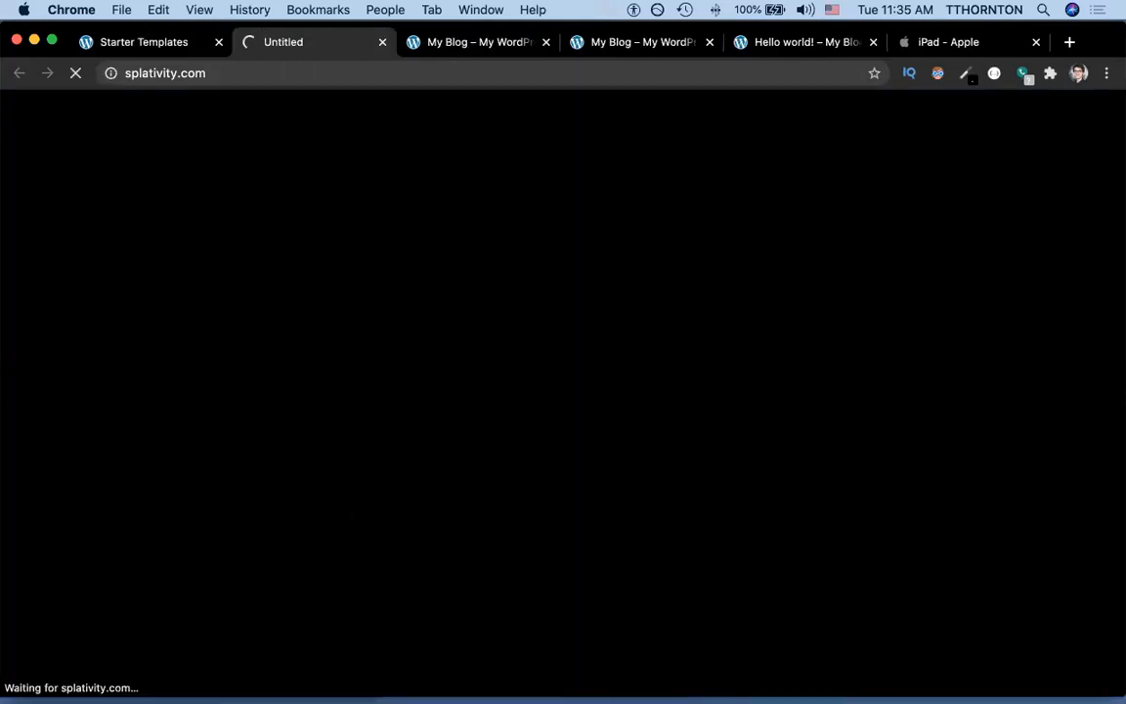
pyautogui.click(763, 44)
pyautogui.click(673, 49)
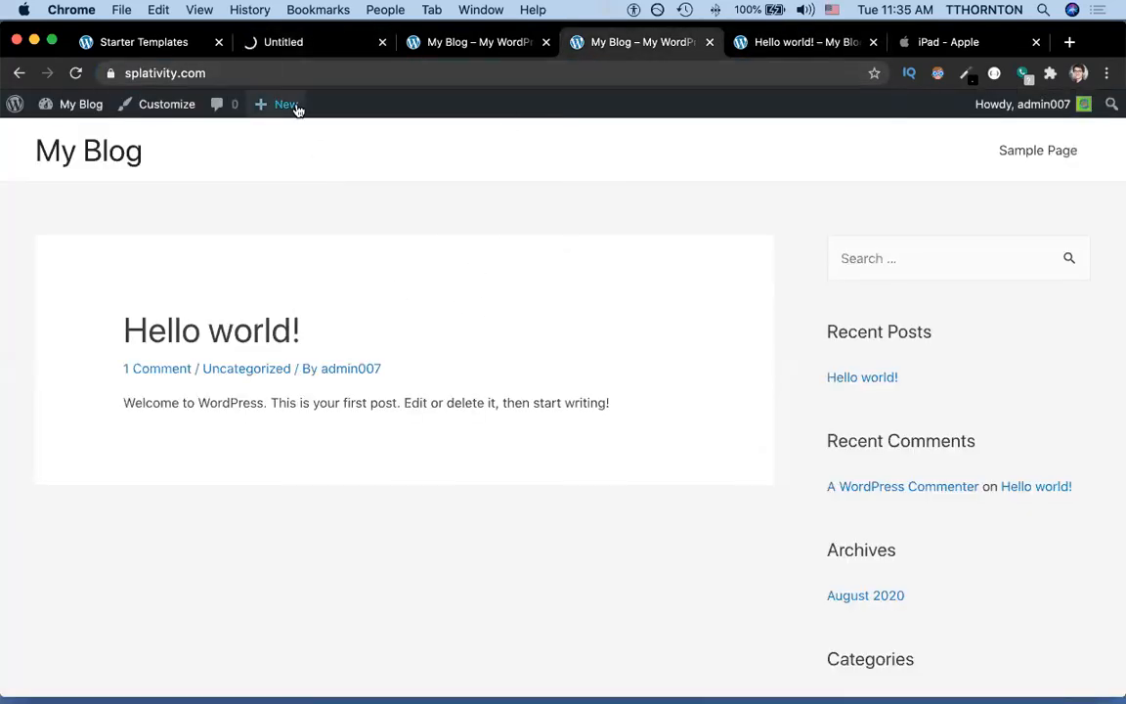
pyautogui.click(294, 47)
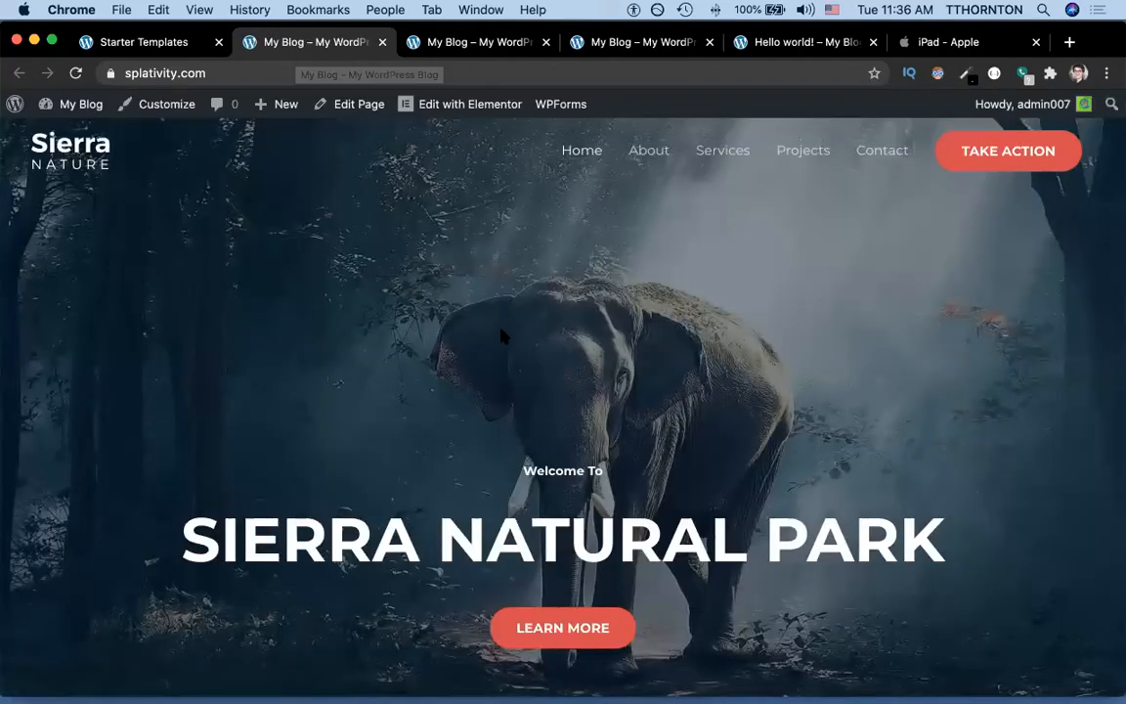
# Review the imported Sierra Nature home page down to its footer and compare it with the earlier My Blog page.
pyautogui.scroll(-15, 501, 335)
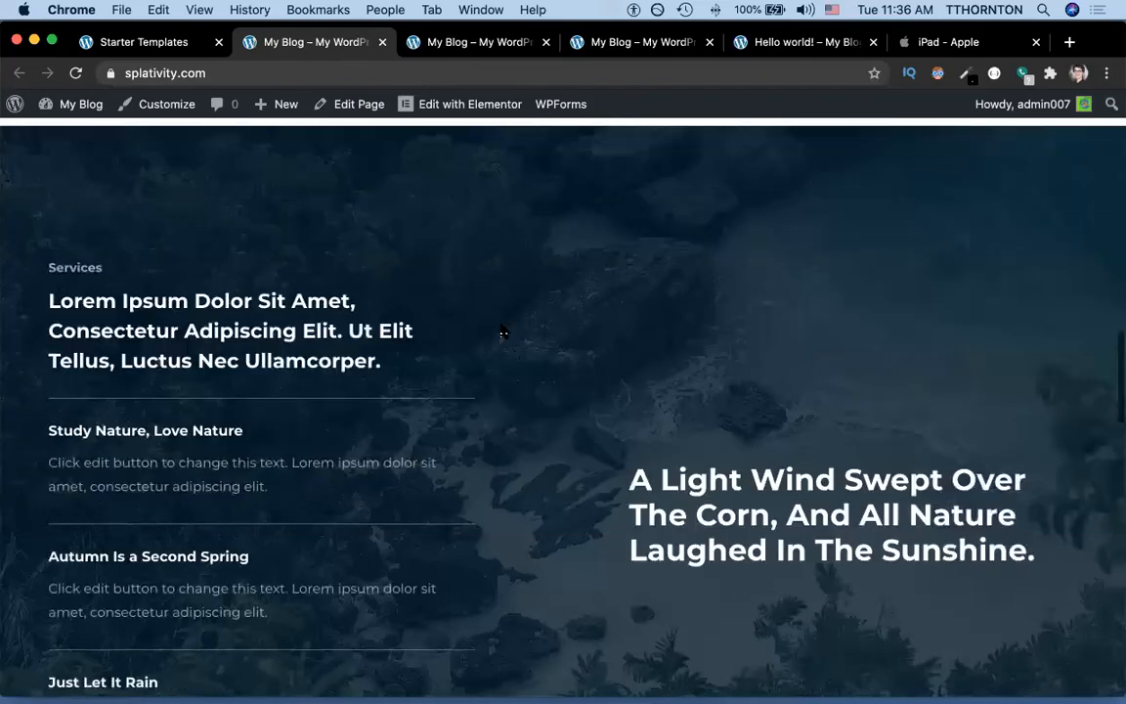
pyautogui.scroll(-15, 501, 333)
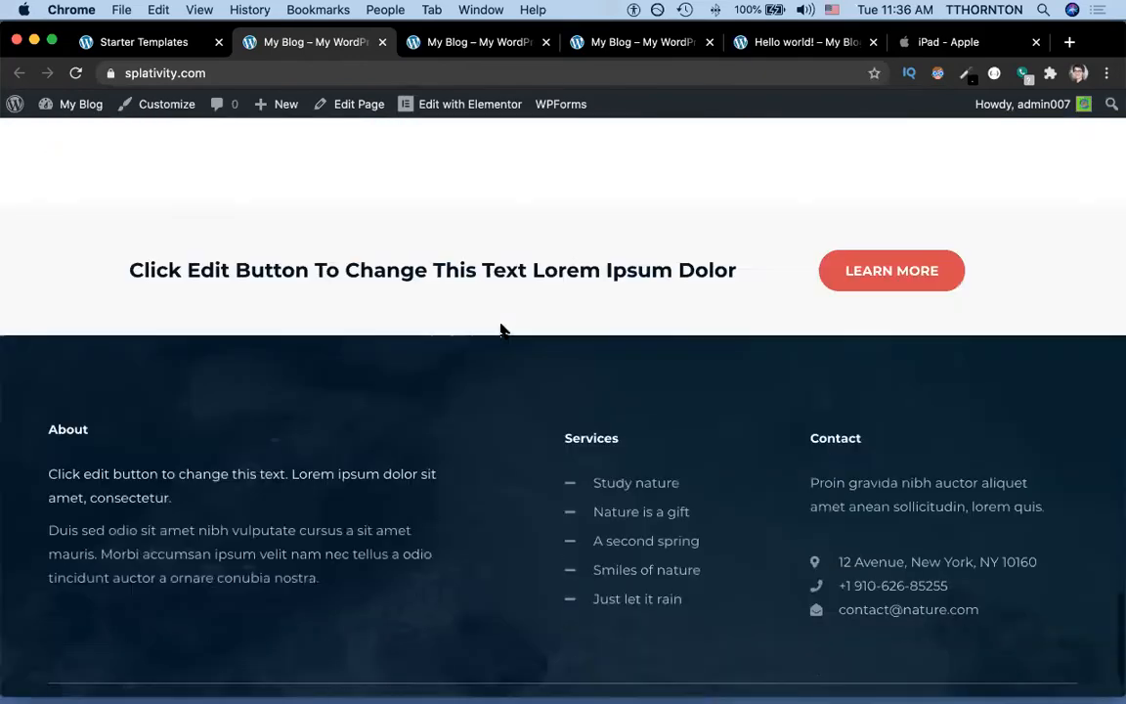
pyautogui.scroll(-2, 501, 330)
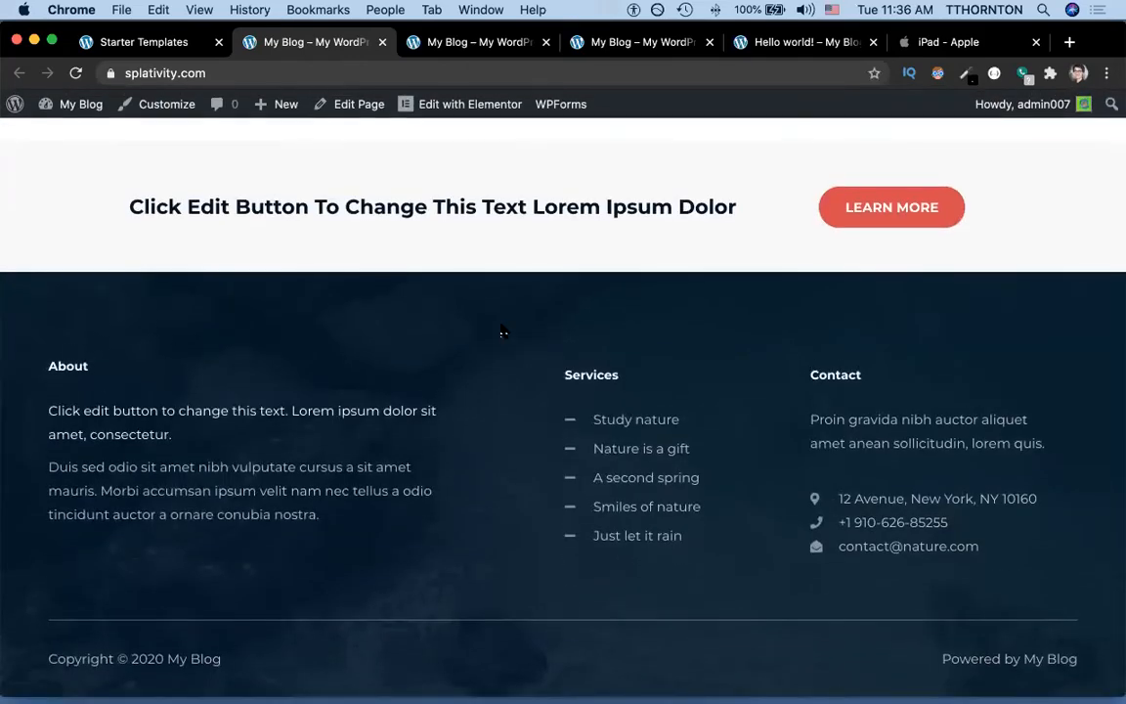
pyautogui.scroll(20, 501, 332)
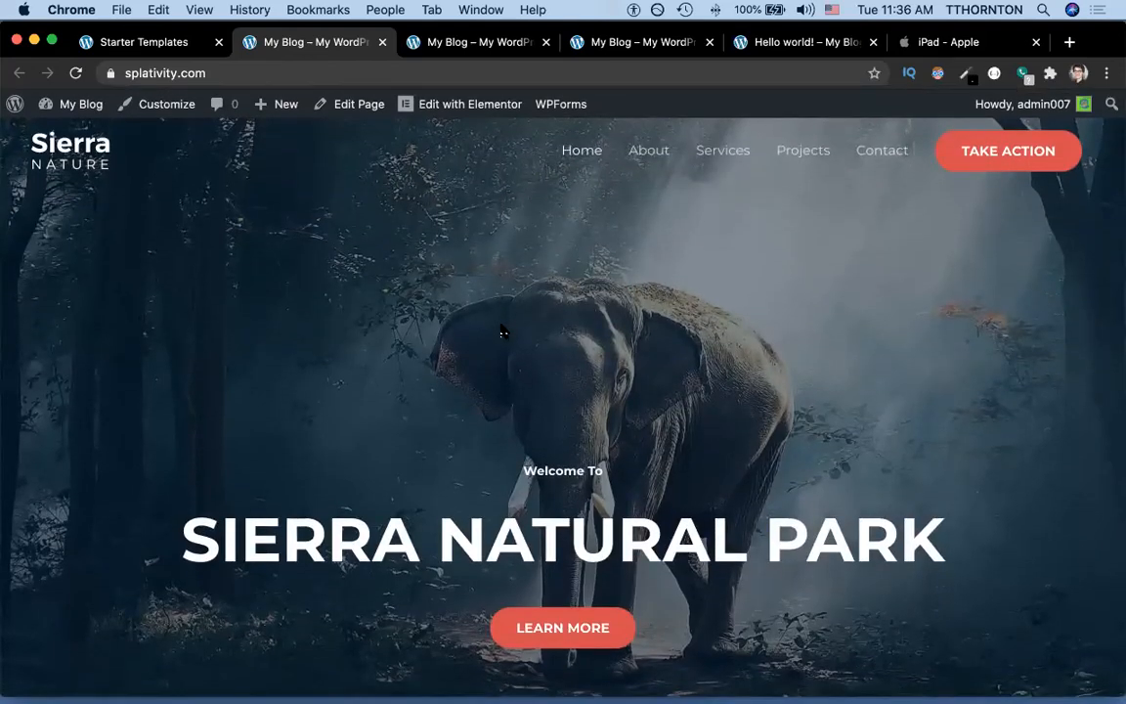
pyautogui.click(620, 44)
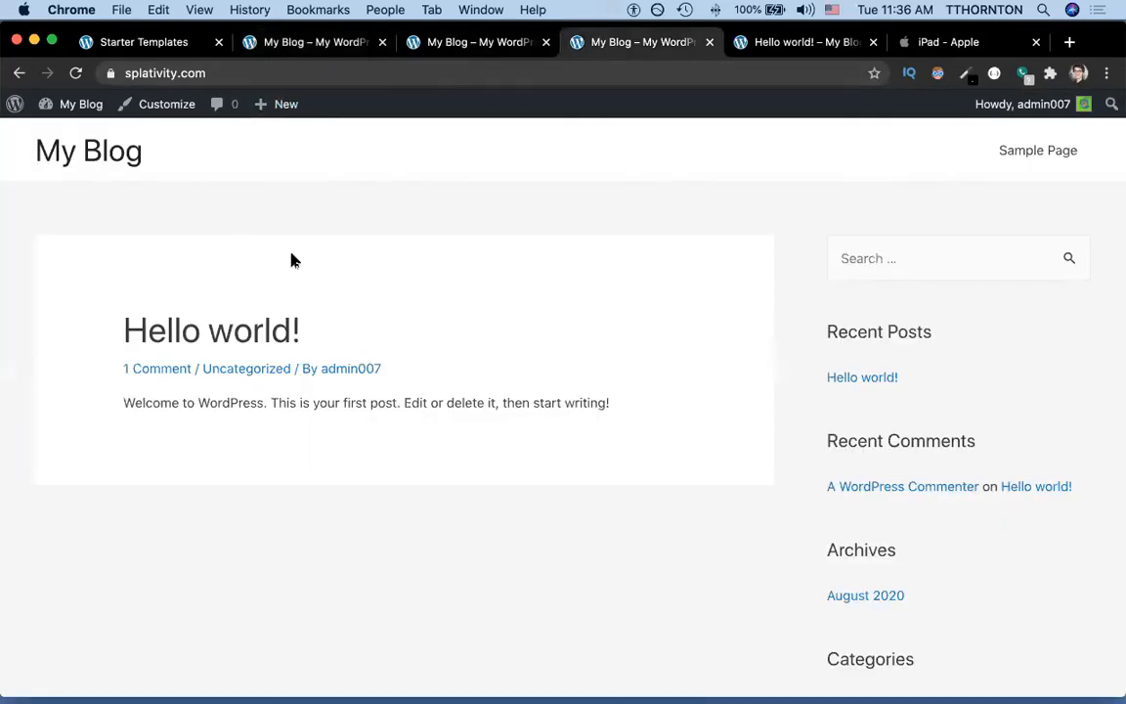
# Look over the earlier My Blog page down to its footer, then return to the imported Sierra Nature home page.
pyautogui.scroll(-5, 523, 425)
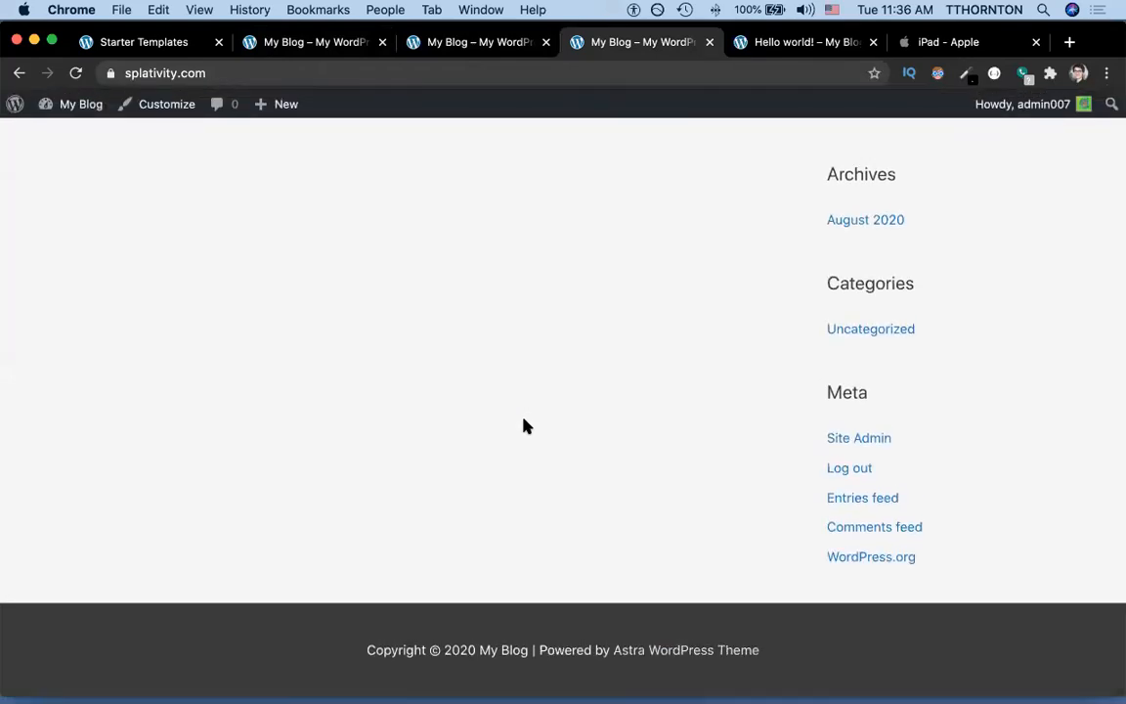
pyautogui.scroll(10, 522, 425)
pyautogui.click(290, 46)
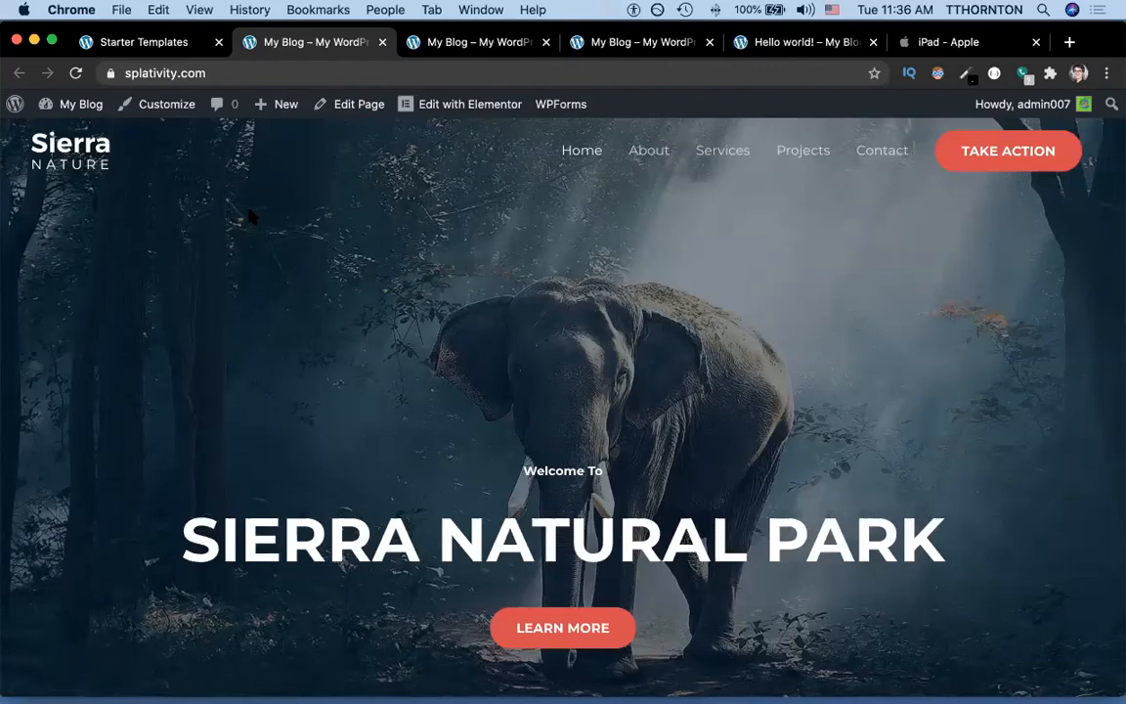
# View the imported site's About page and Projects page, looking through the content of each.
pyautogui.click(639, 165)
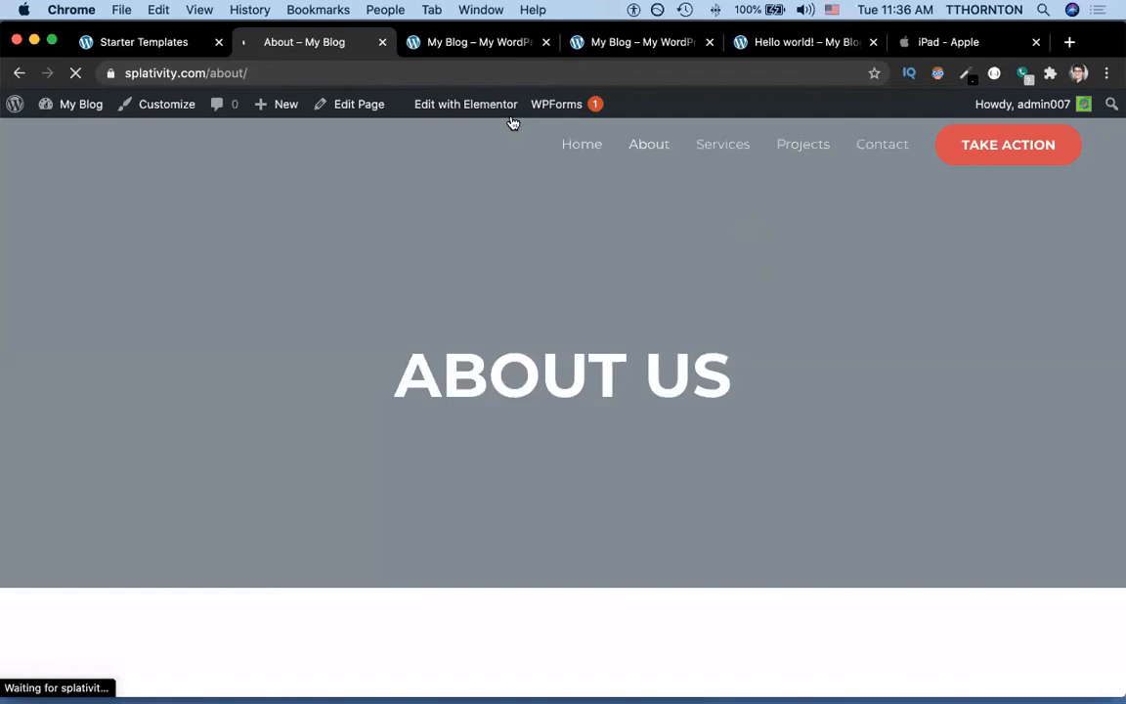
pyautogui.scroll(-10, 556, 330)
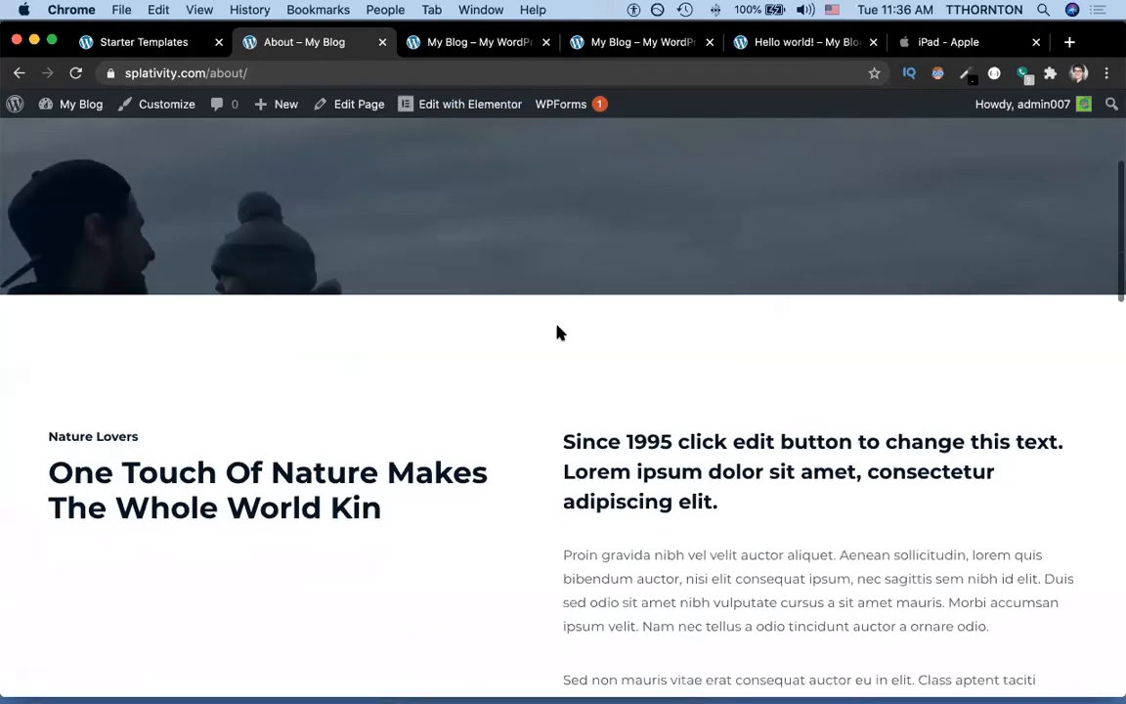
pyautogui.scroll(-10, 556, 329)
pyautogui.scroll(20, 556, 330)
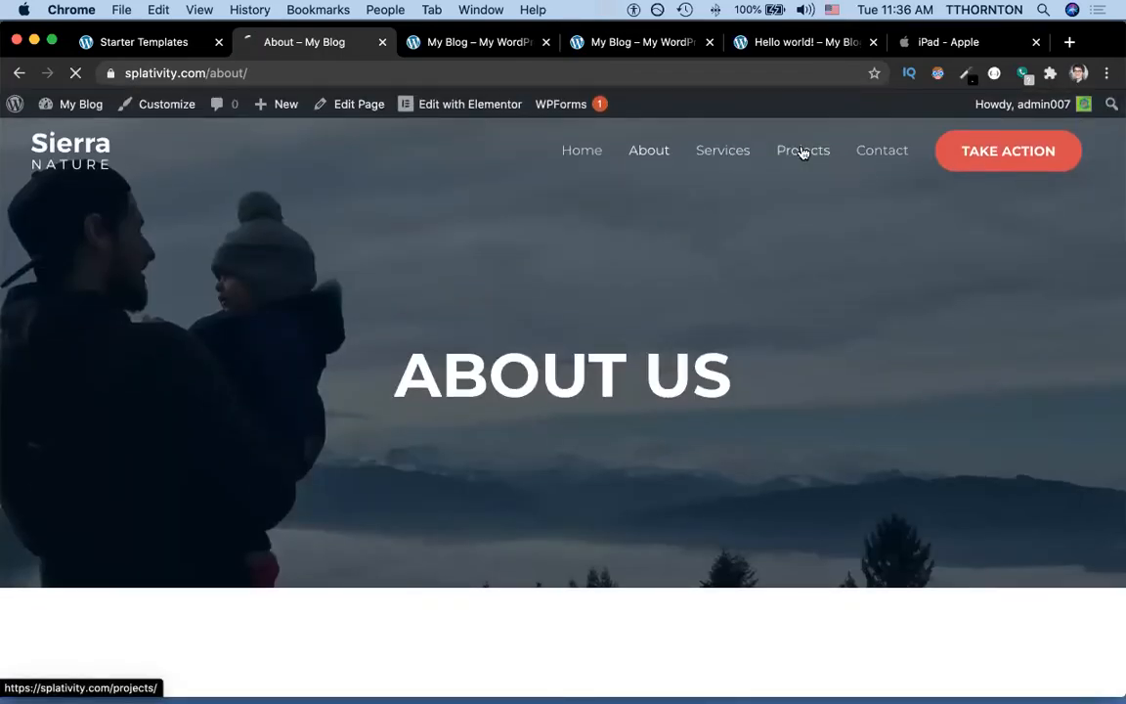
pyautogui.click(803, 151)
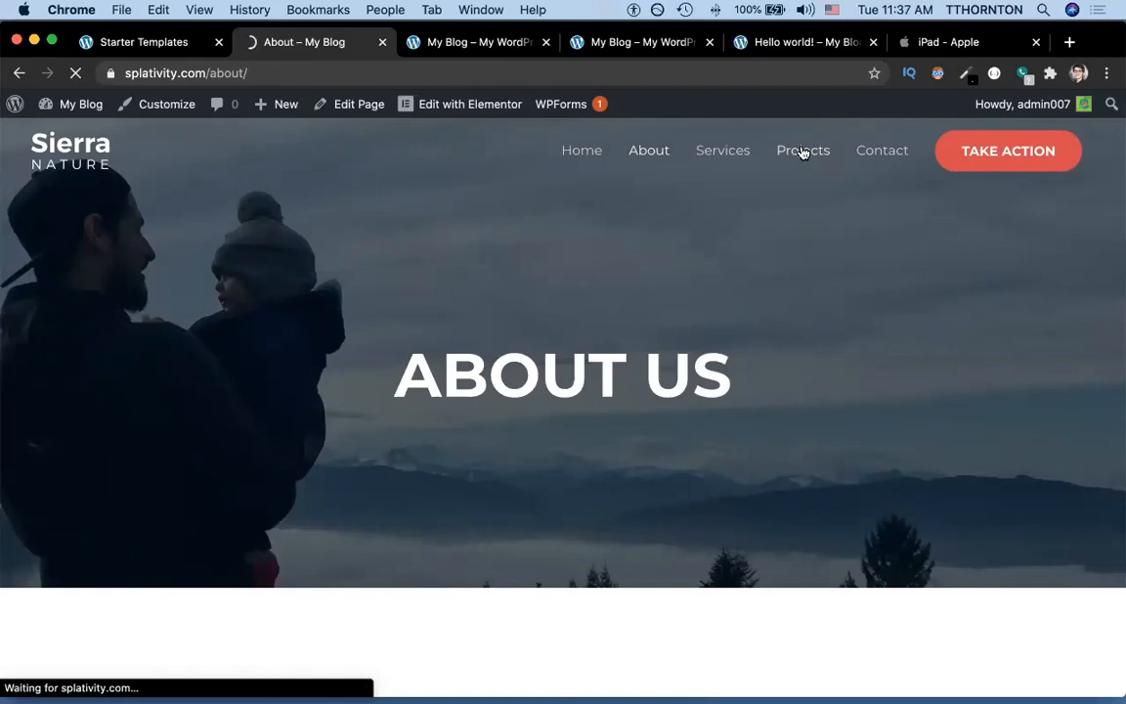
pyautogui.click(802, 151)
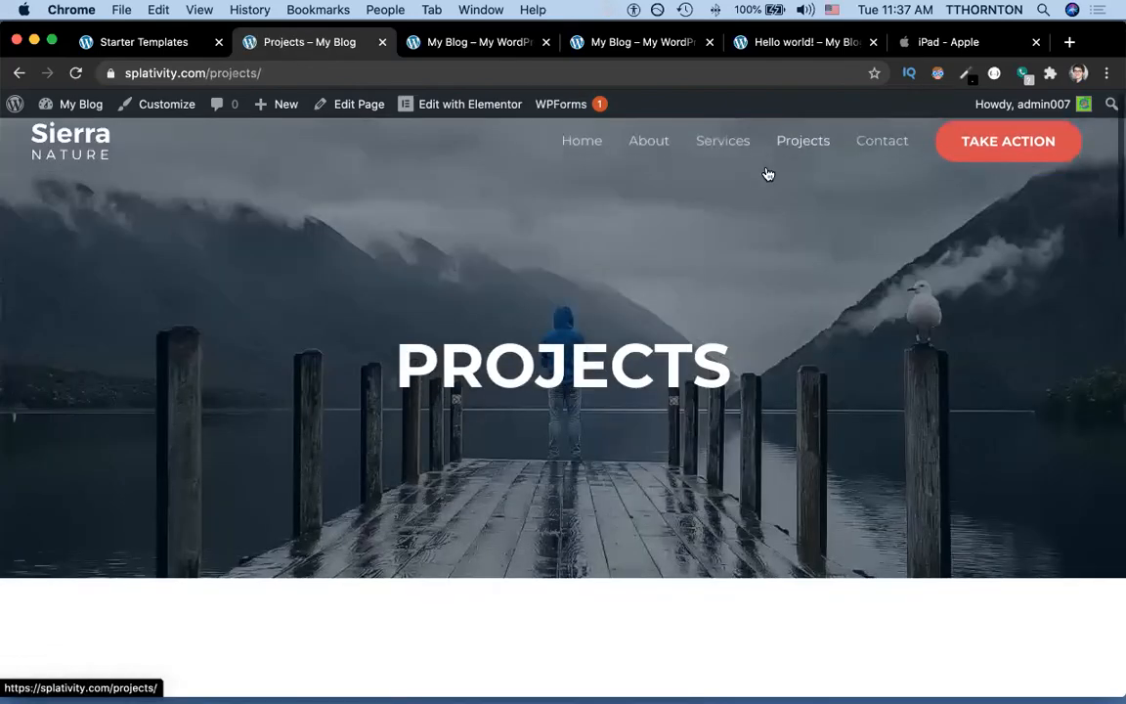
pyautogui.scroll(-20, 767, 173)
pyautogui.scroll(20, 767, 173)
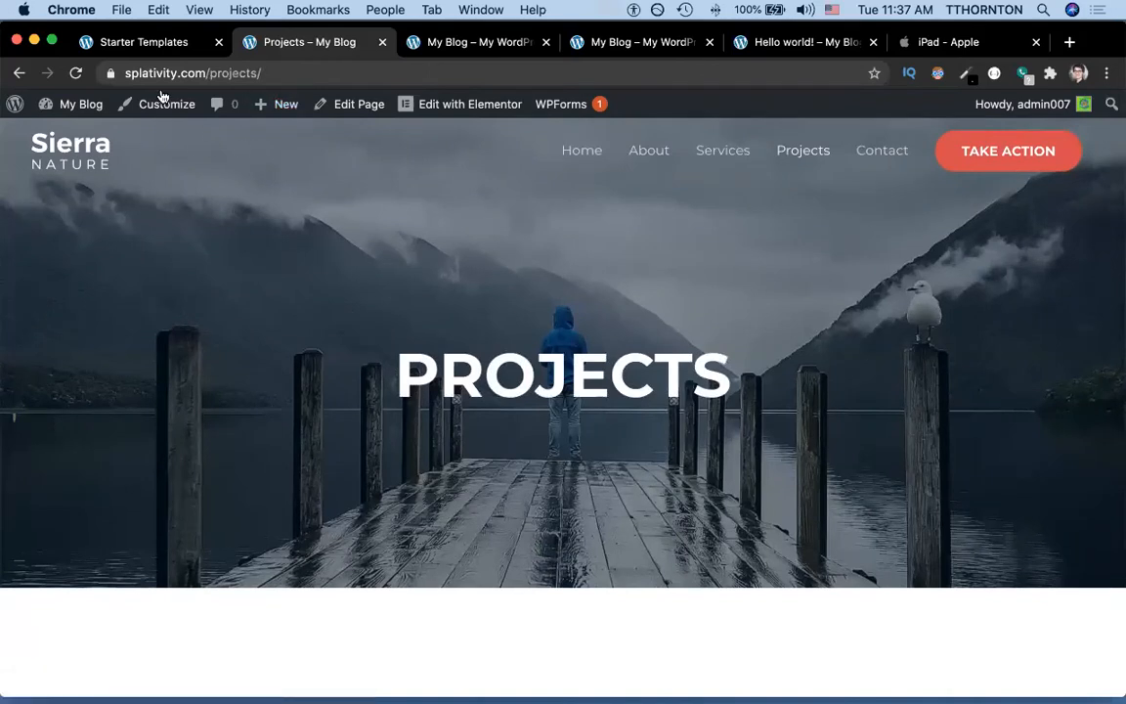
# Return to Starter Templates, dismiss the import completion dialog, and show the list of all WordPress pages.
pyautogui.click(143, 42)
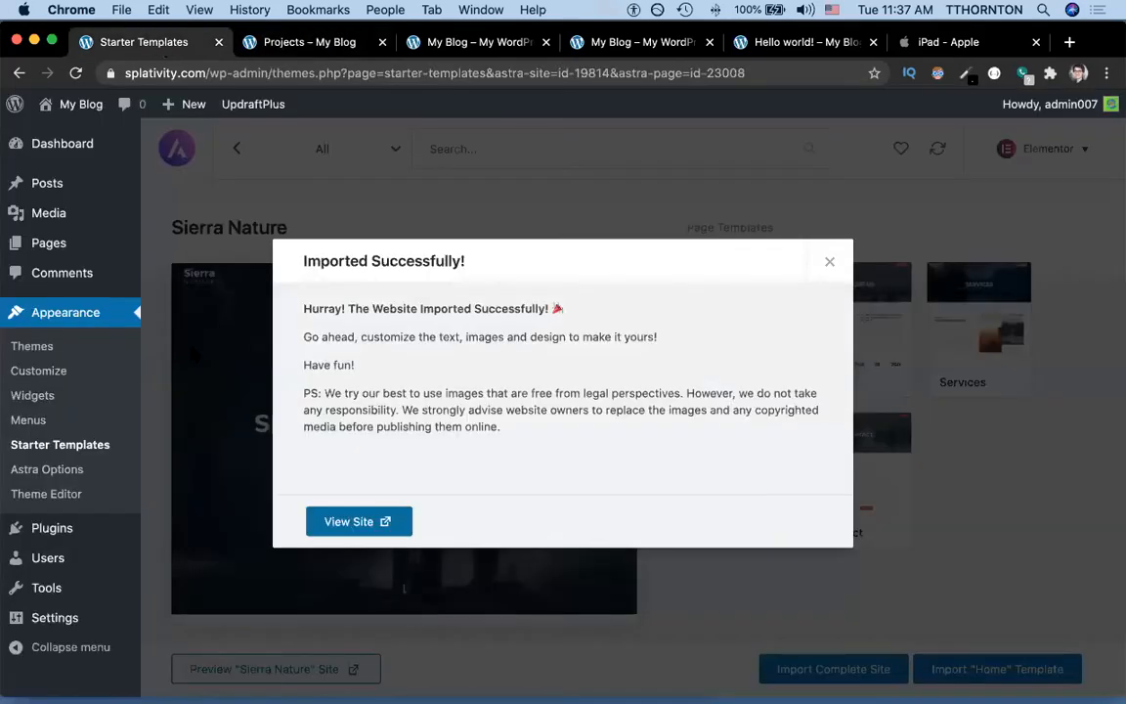
pyautogui.click(832, 262)
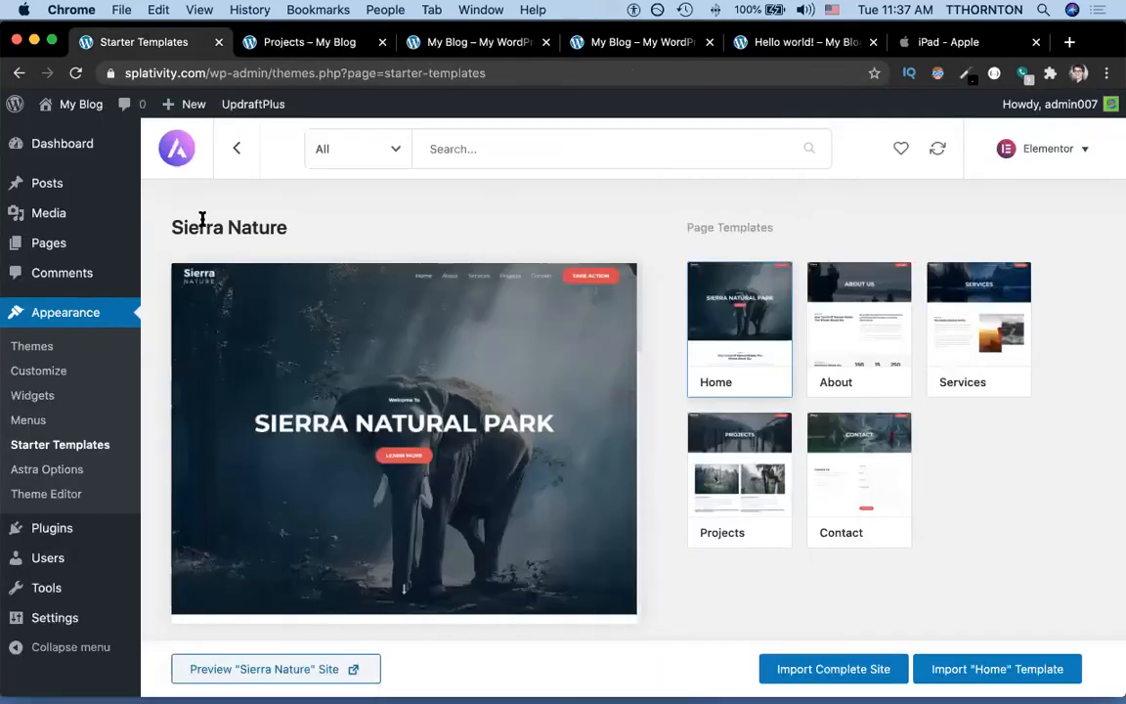
pyautogui.moveTo(46, 250)
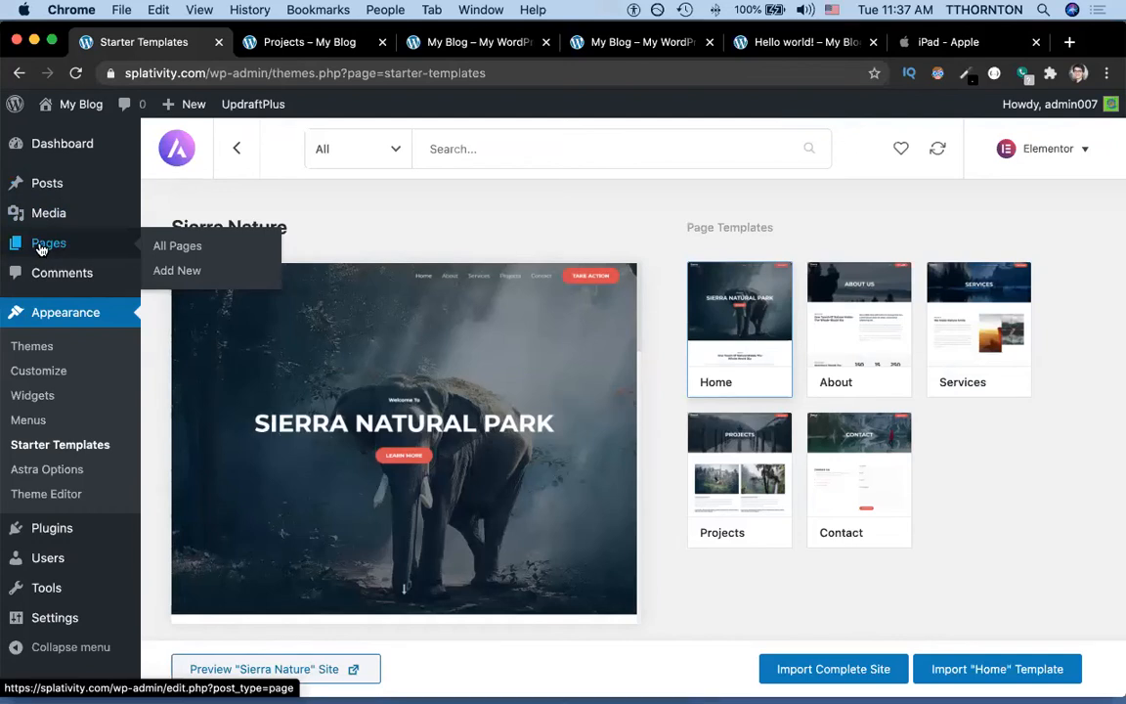
pyautogui.click(41, 248)
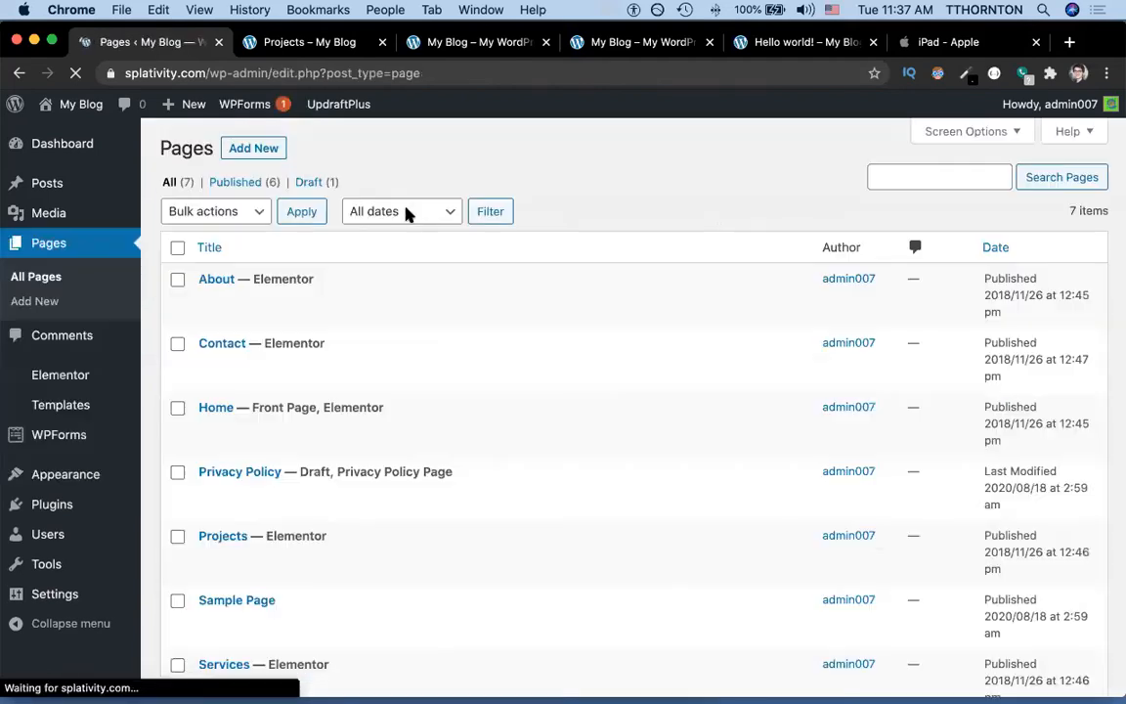
pyautogui.scroll(-4, 185, 291)
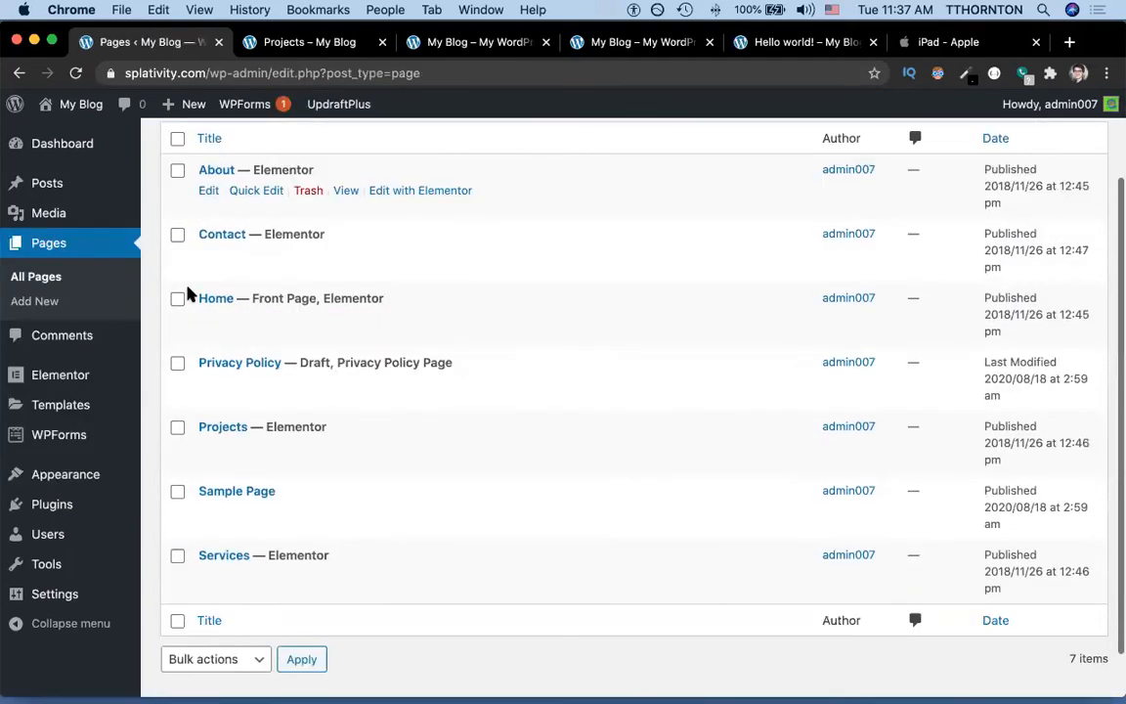
pyautogui.scroll(4, 186, 292)
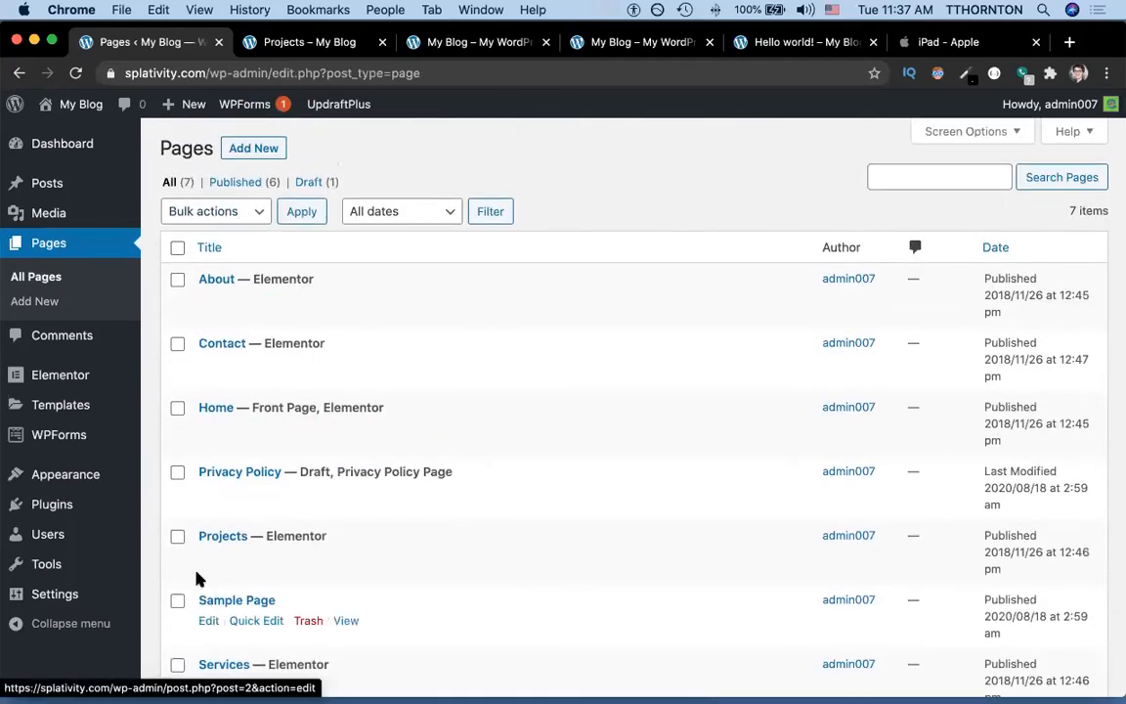
# Move the Projects page to the trash with the bulk action.
pyautogui.scroll(-1, 245, 276)
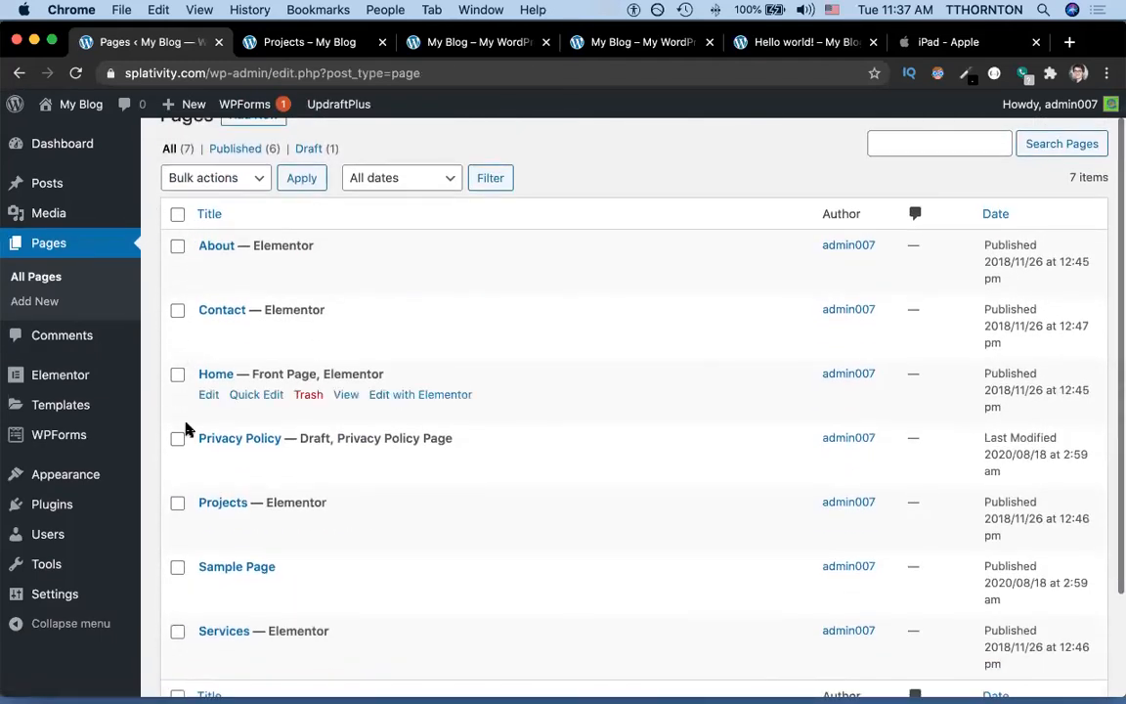
pyautogui.click(177, 504)
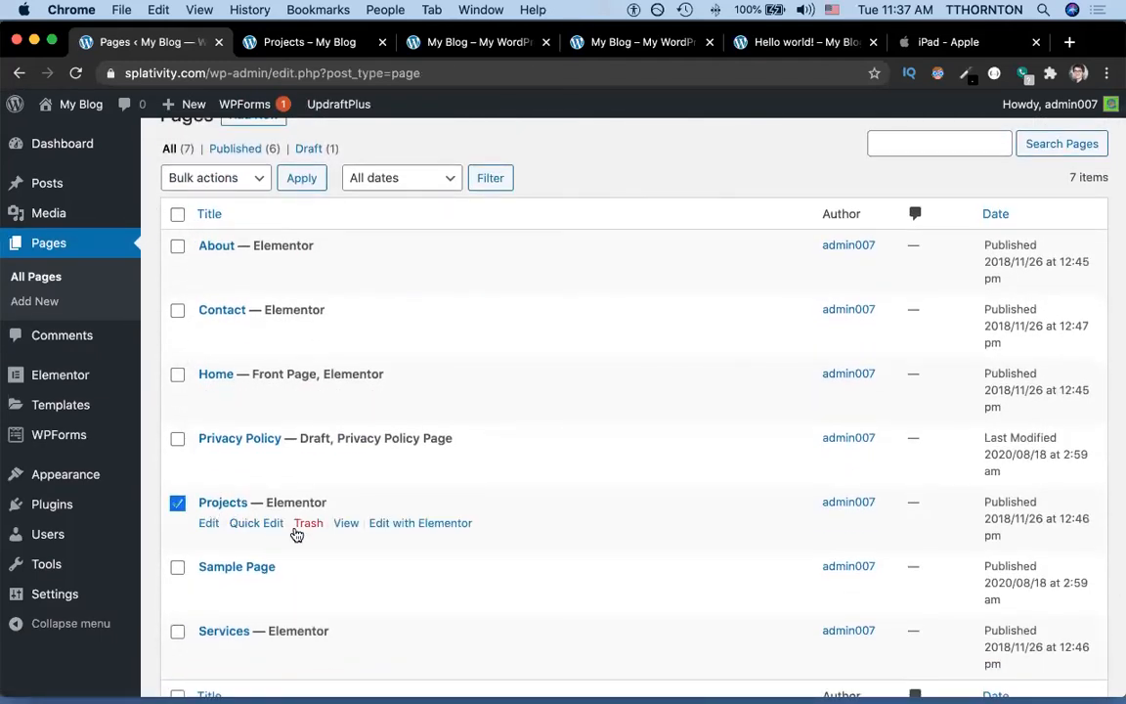
pyautogui.click(224, 179)
pyautogui.click(243, 211)
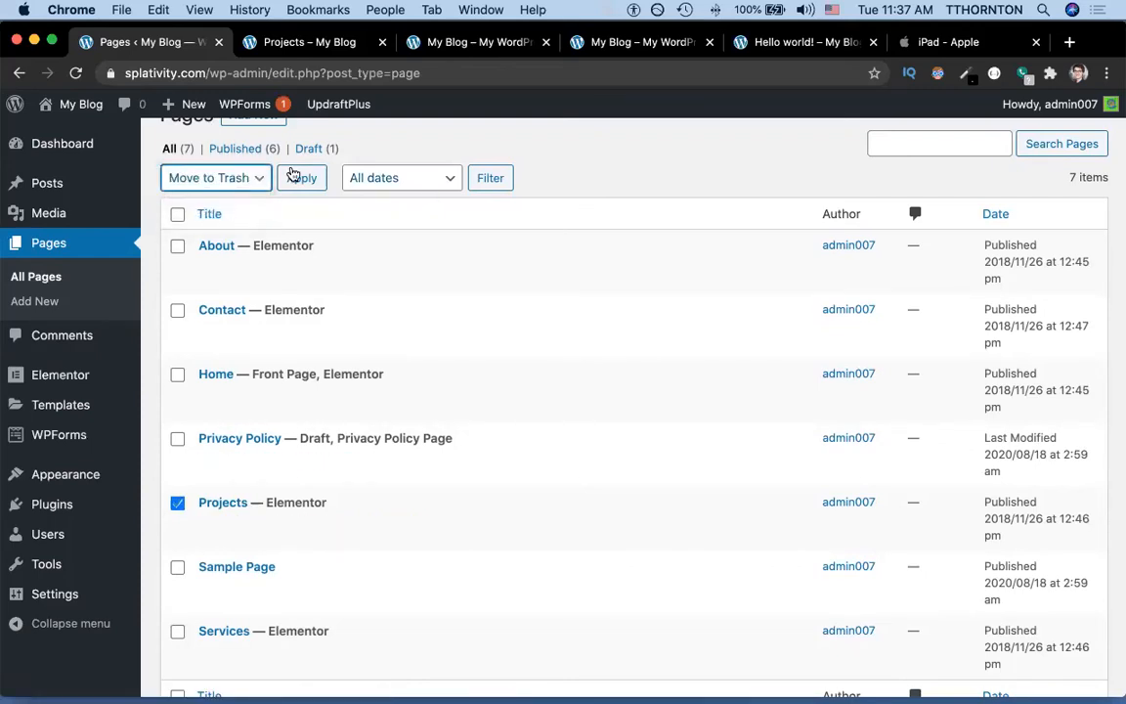
pyautogui.click(302, 178)
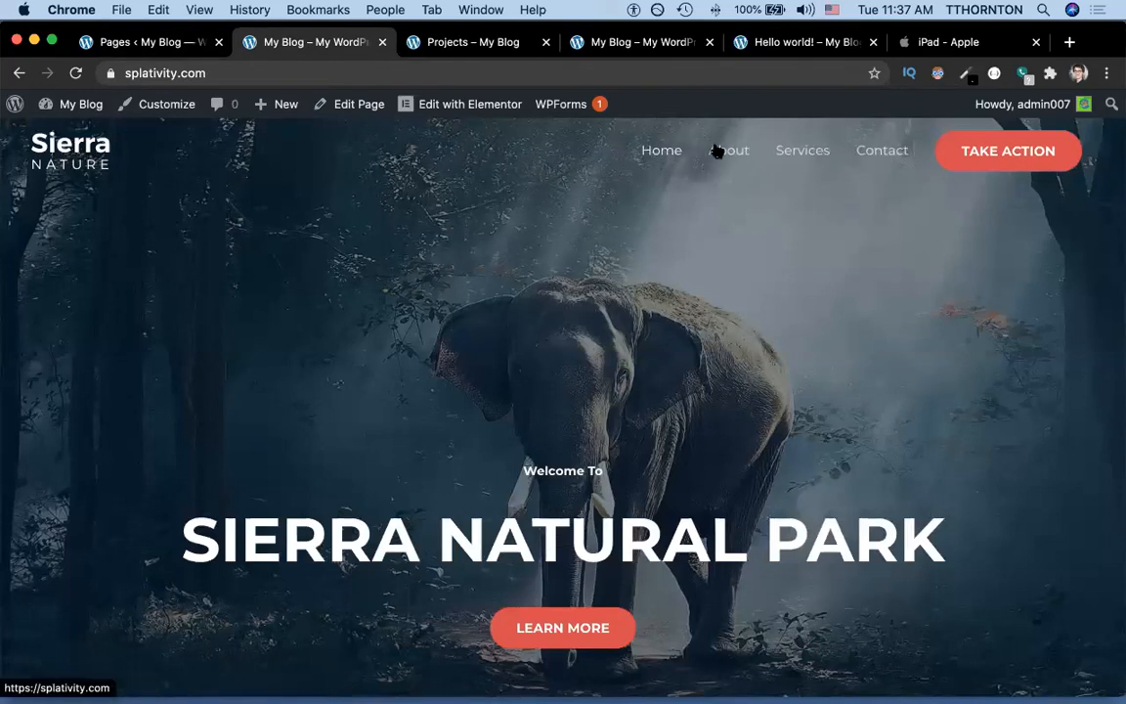
# Check the live home page's navigation and reload the splativity.com/projects/ page to check the deletion.
pyautogui.click(299, 74)
pyautogui.click(299, 73)
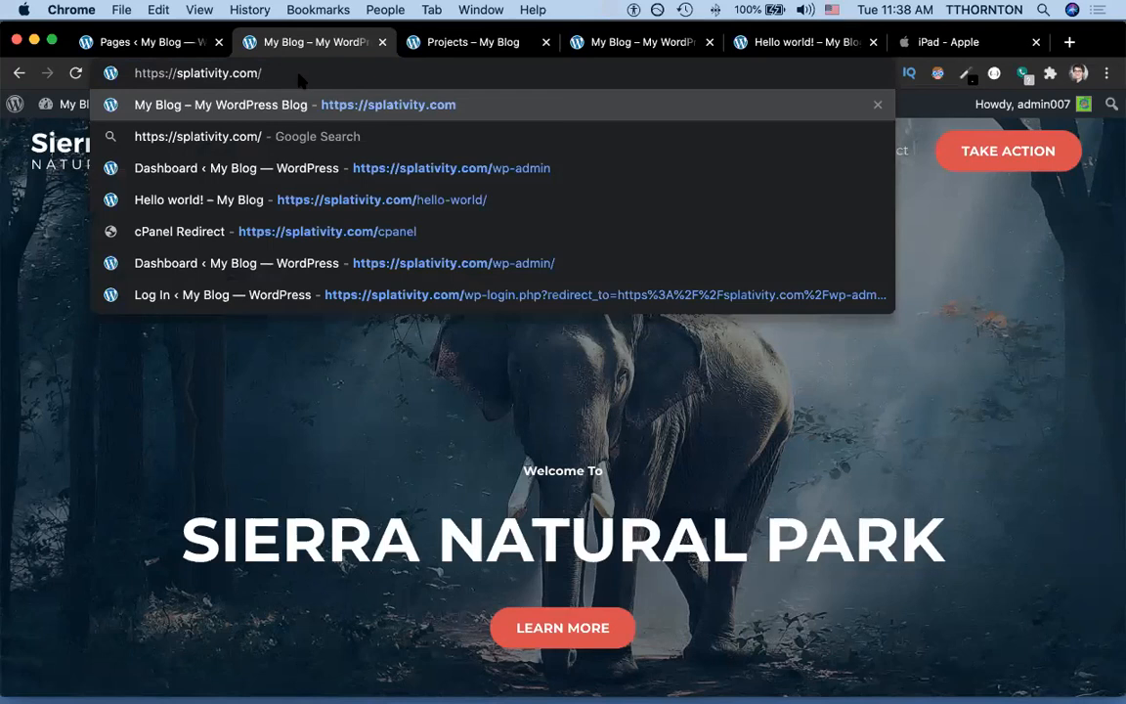
pyautogui.click(473, 49)
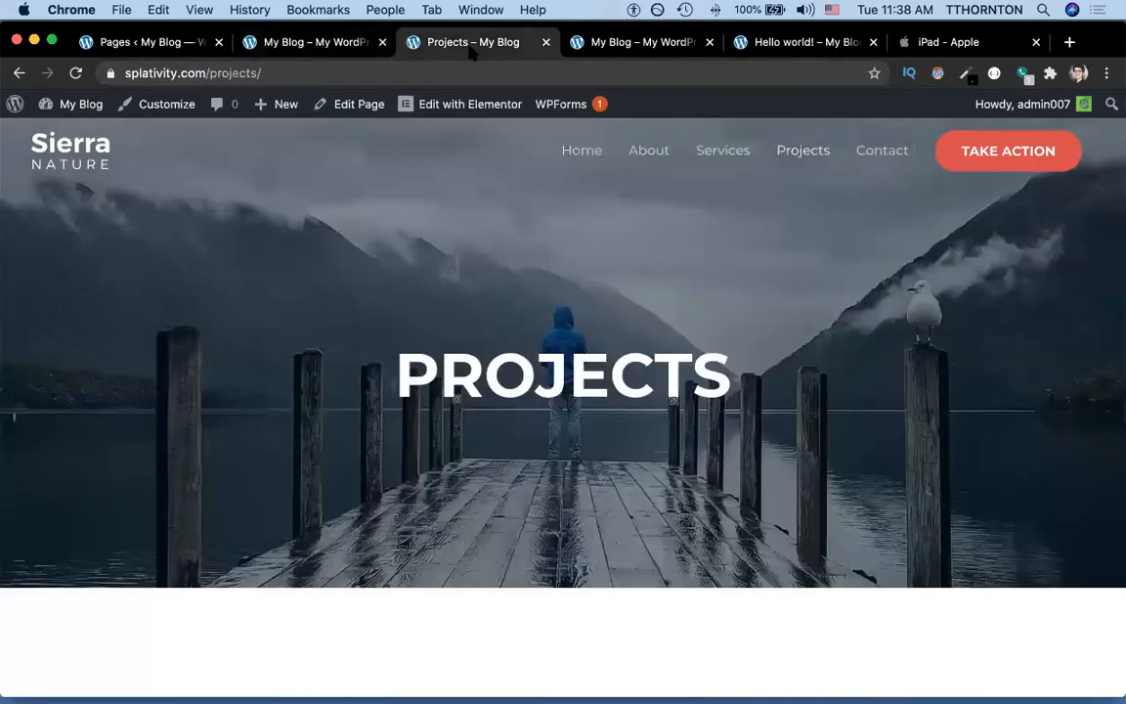
pyautogui.press('super+r')
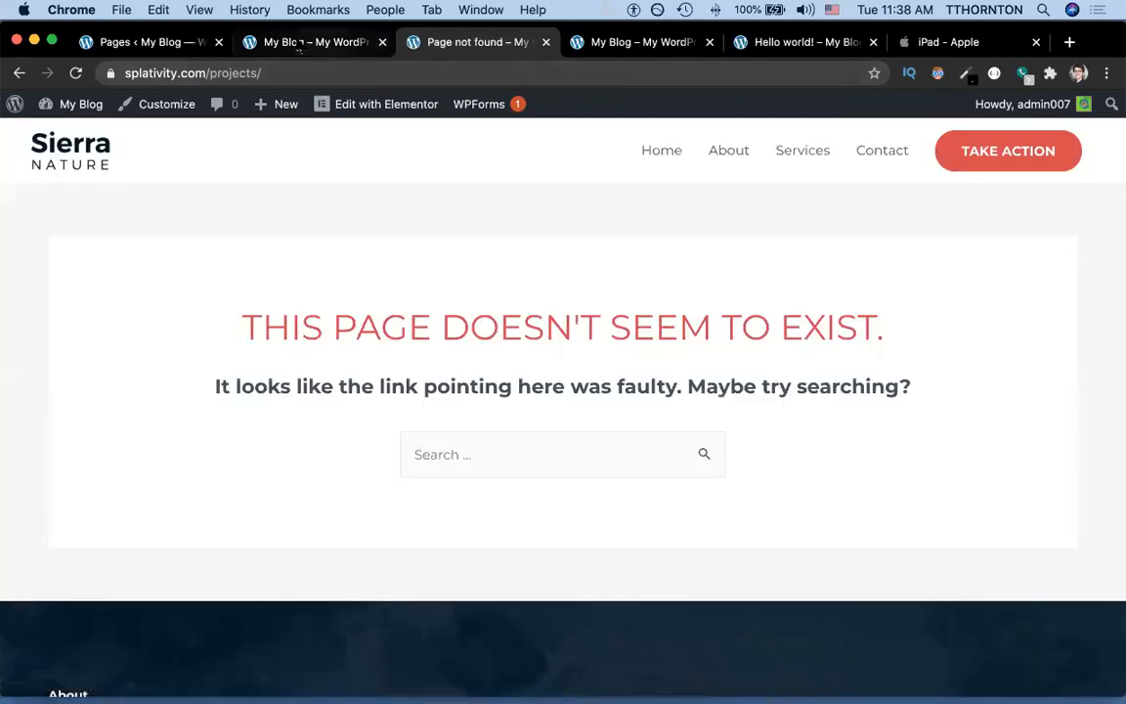
pyautogui.click(298, 44)
# Create a new page titled "Our Clients" and publish it.
pyautogui.click(157, 42)
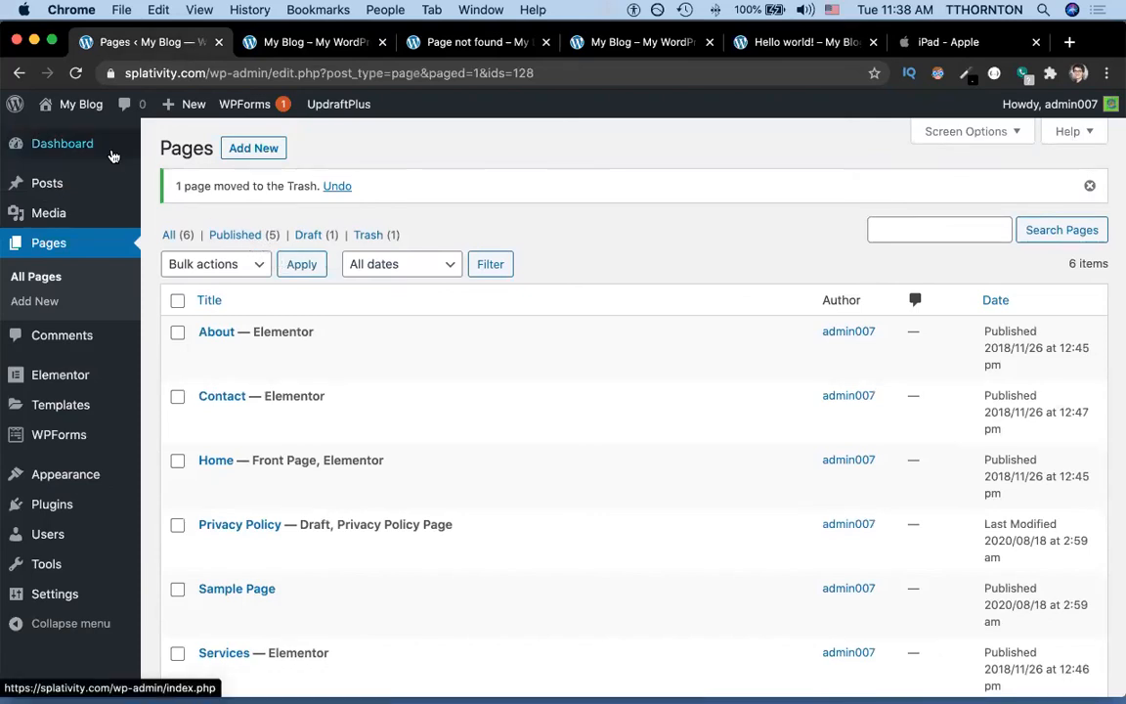
pyautogui.click(250, 156)
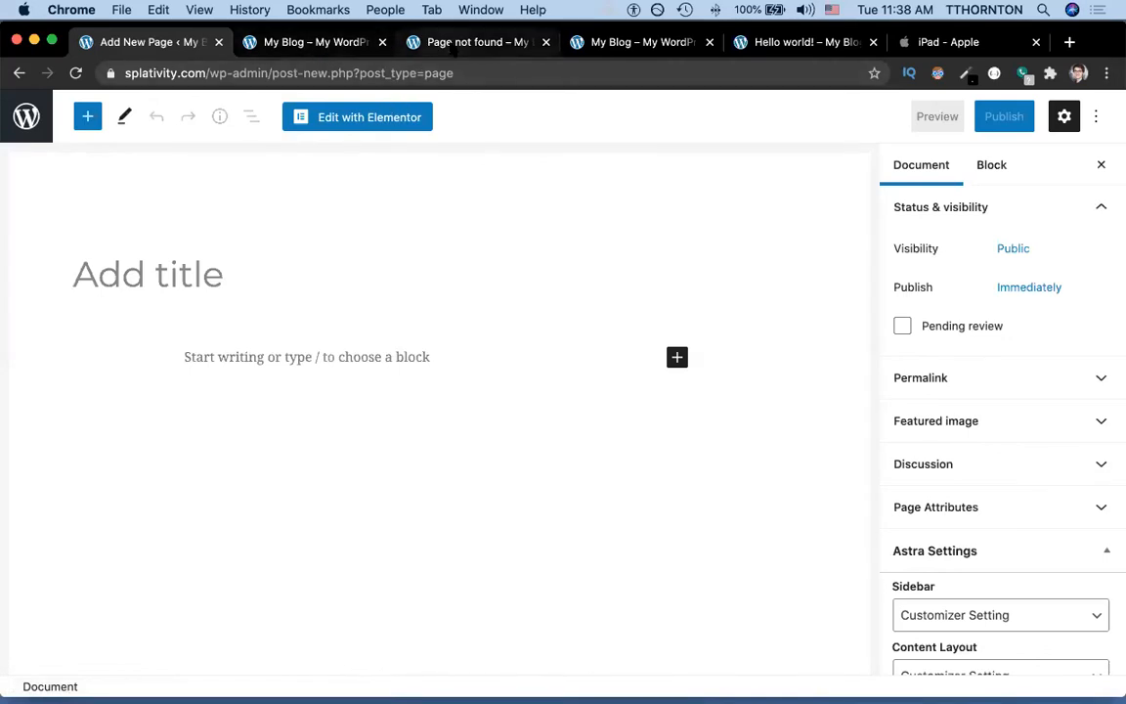
pyautogui.click(311, 42)
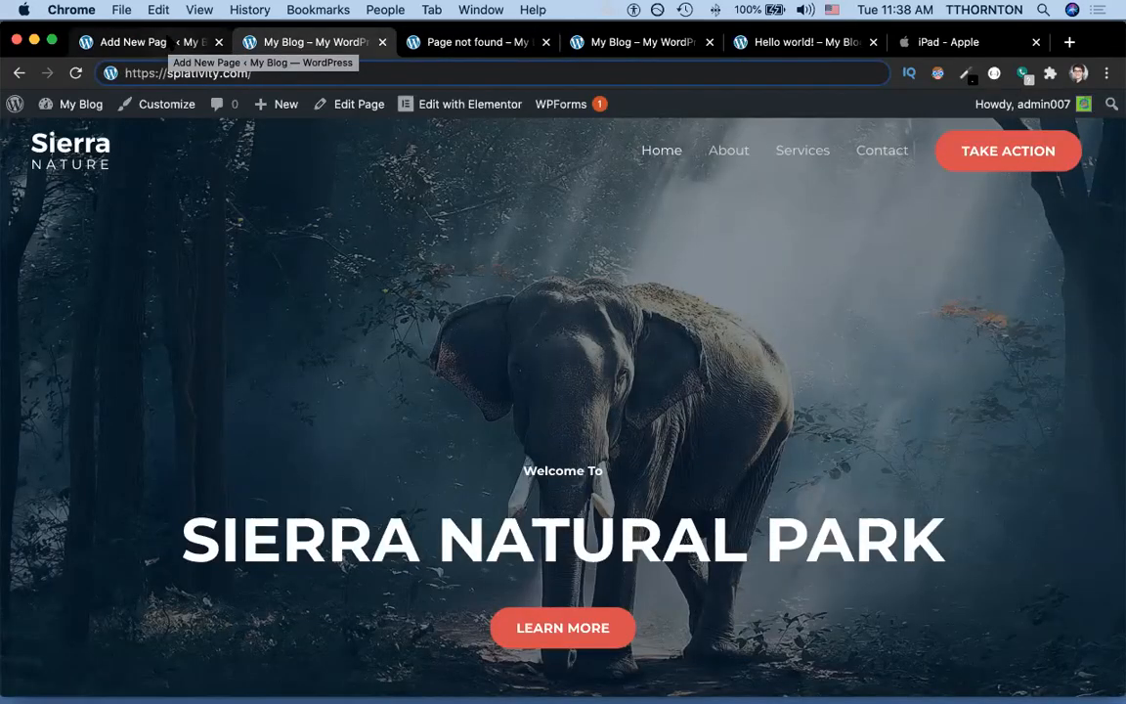
pyautogui.click(168, 42)
pyautogui.click(259, 292)
pyautogui.write('Our Clients')
pyautogui.click(1003, 116)
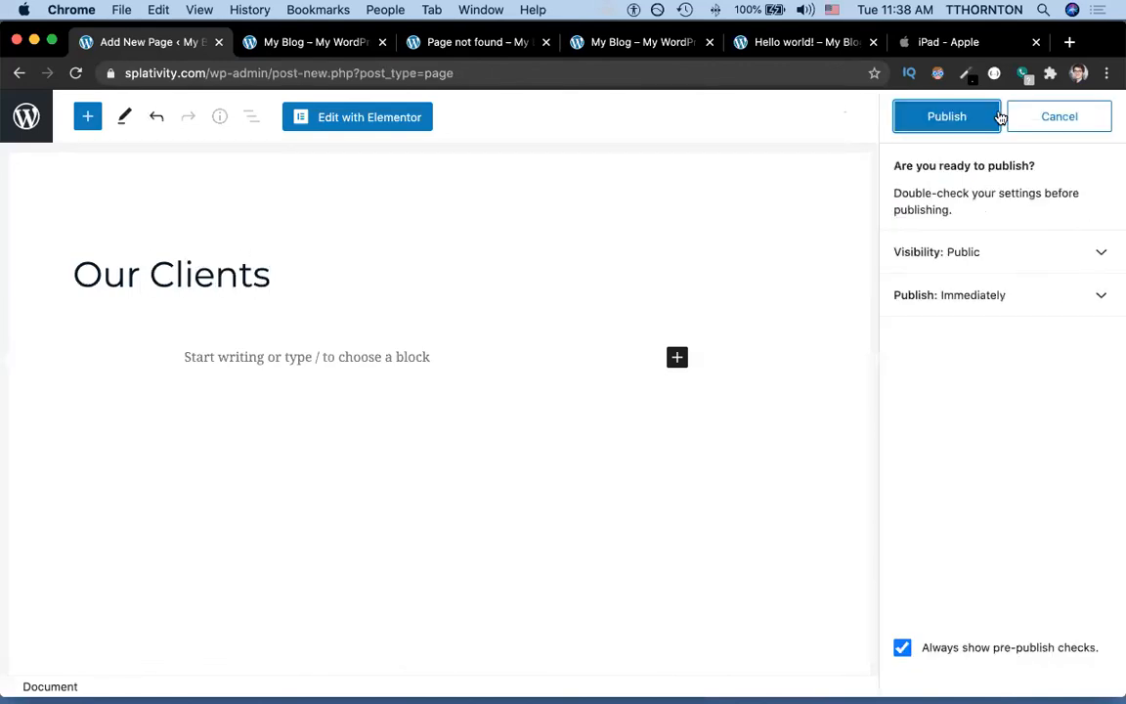
pyautogui.click(960, 119)
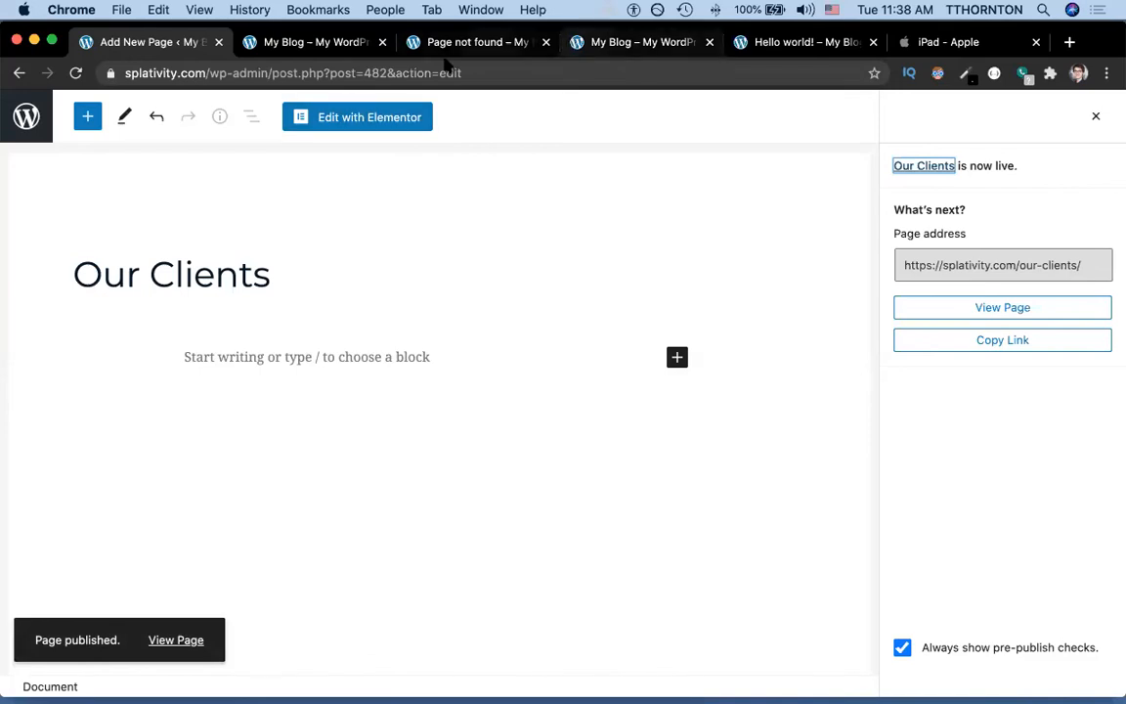
# Reload the live home page to check its navigation for the new page, then return to the page editor.
pyautogui.click(312, 42)
pyautogui.press('super+r')
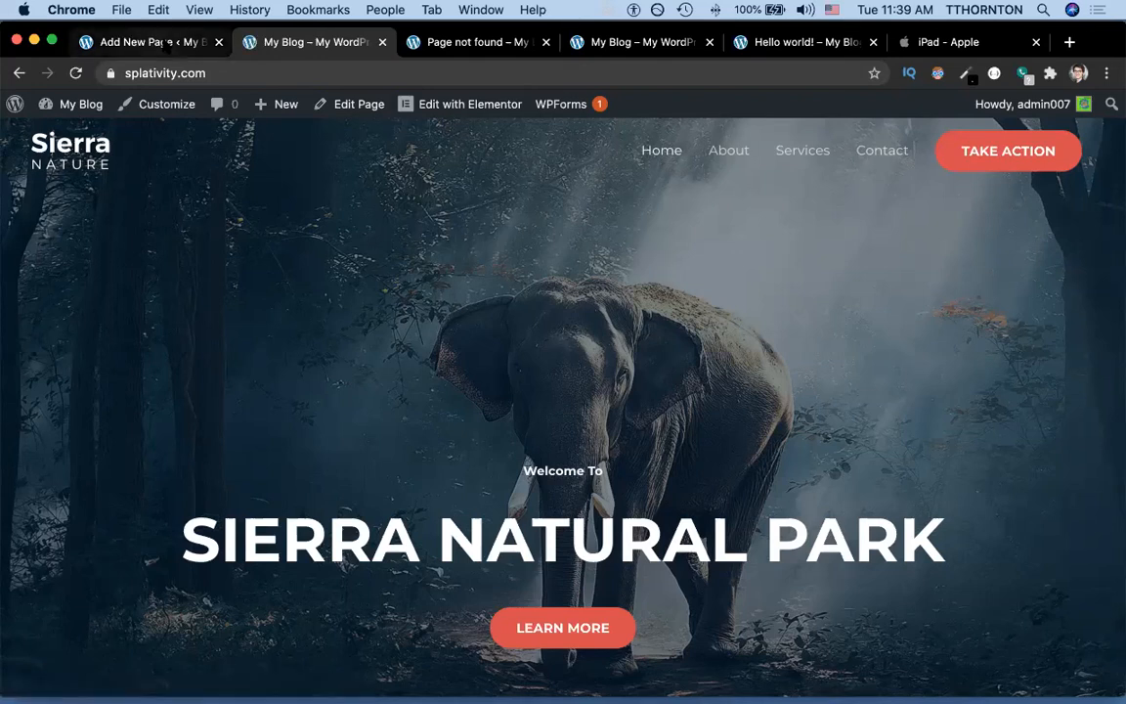
pyautogui.click(146, 42)
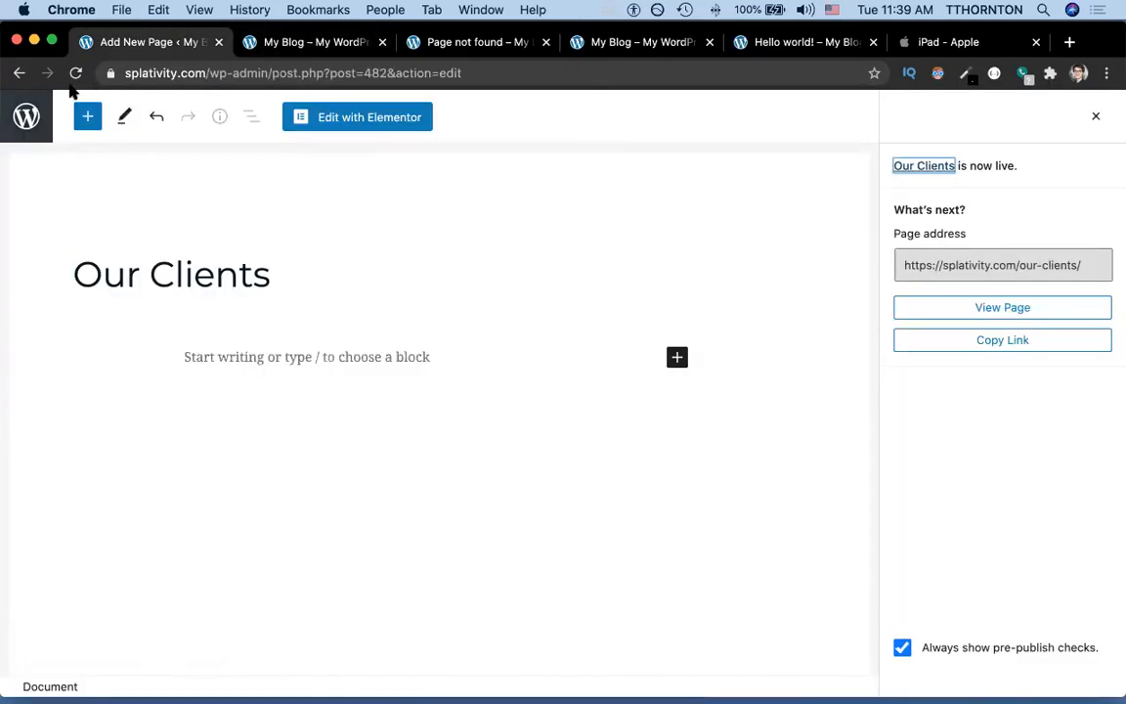
# Load the splativity.com/wp-admin dashboard in the tab that holds the deleted Projects page.
pyautogui.click(479, 42)
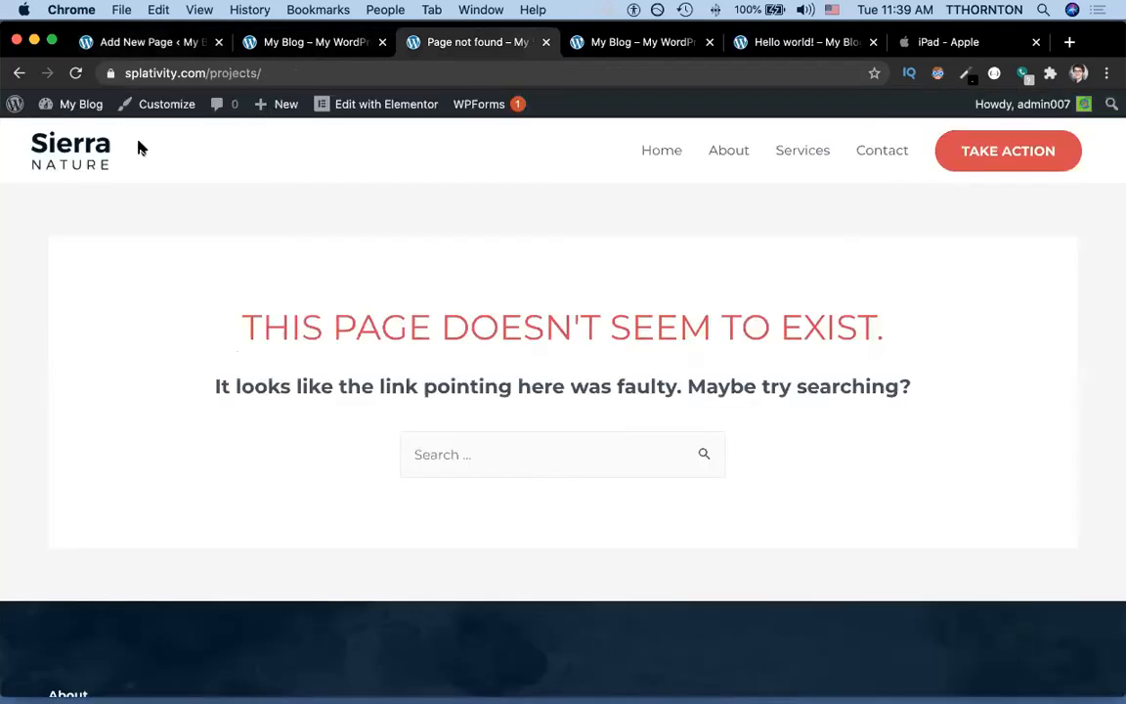
pyautogui.doubleClick(217, 72)
pyautogui.click(220, 73)
pyautogui.press('BackSpace')
pyautogui.press('BackSpace')
pyautogui.press('BackSpace')
pyautogui.press('BackSpace')
pyautogui.press('BackSpace')
pyautogui.press('BackSpace')
pyautogui.press('BackSpace')
pyautogui.press('BackSpace')
pyautogui.press('BackSpace')
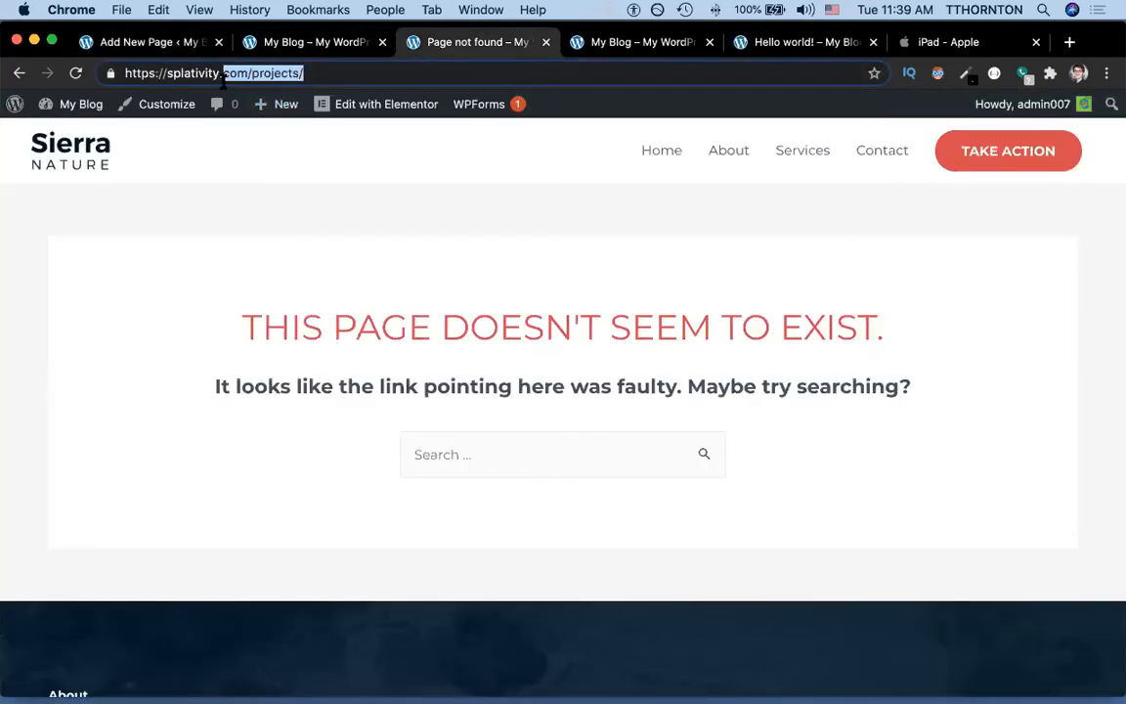
pyautogui.press('Return')
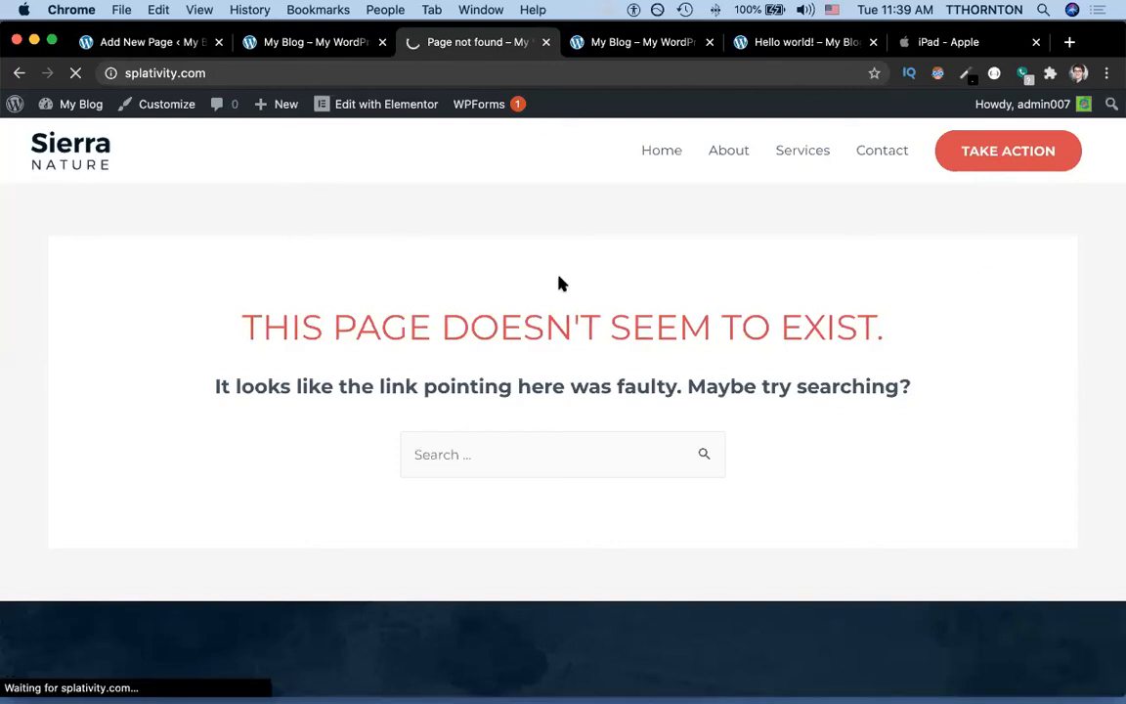
pyautogui.click(219, 70)
pyautogui.press('Right')
pyautogui.write('/wp')
pyautogui.press('Return')
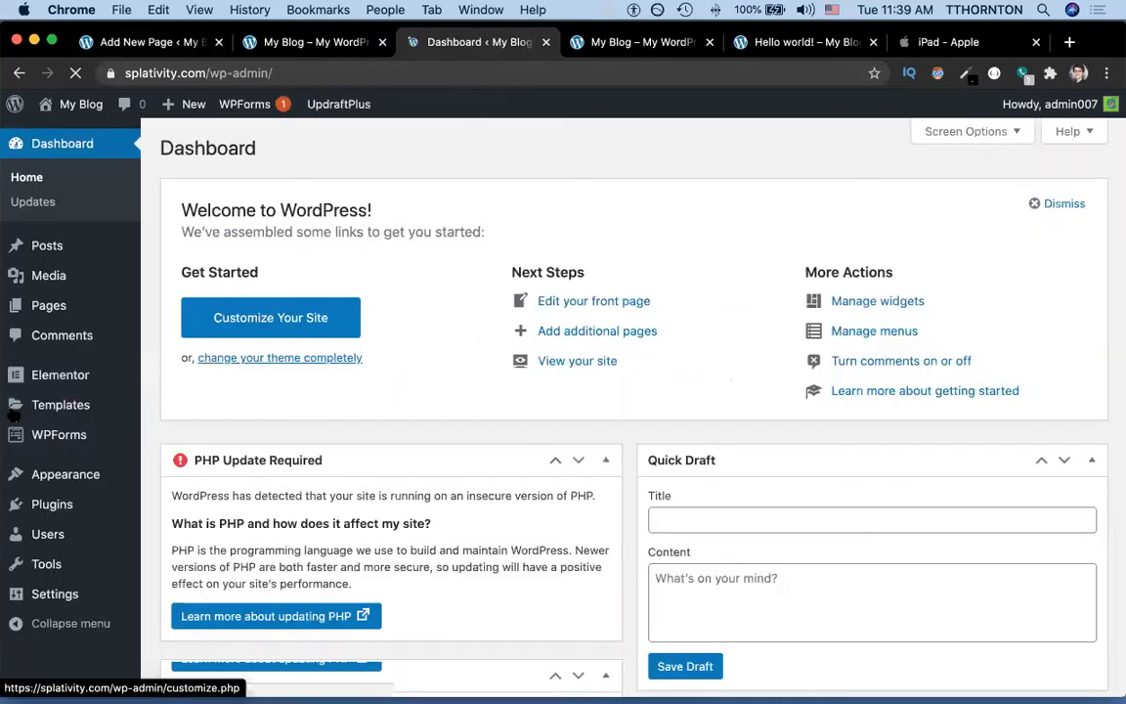
# Open the site's menu editor and bring the Menu structure with its page items into view.
pyautogui.moveTo(51, 431)
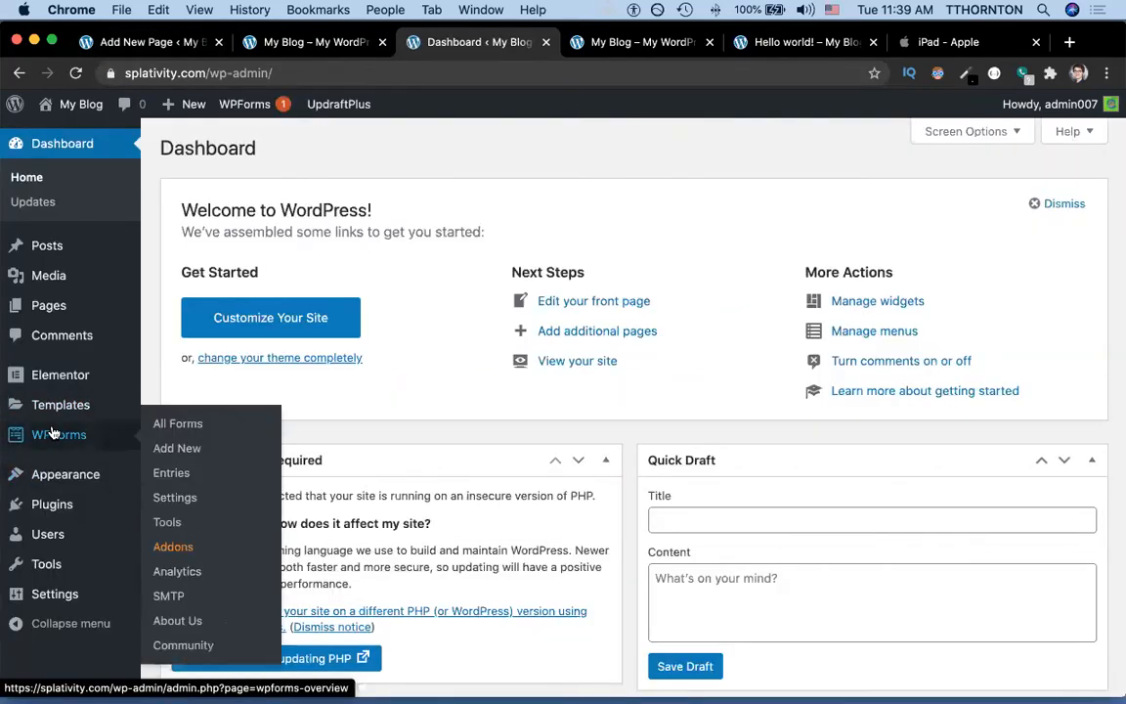
pyautogui.moveTo(80, 471)
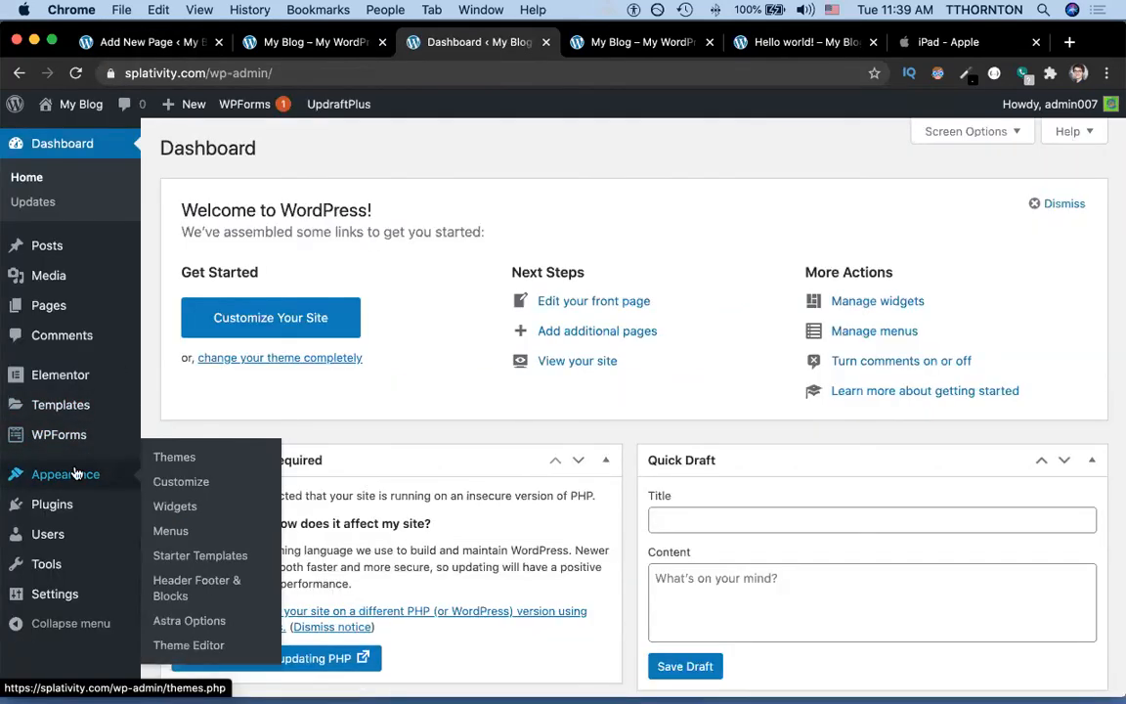
pyautogui.click(178, 539)
pyautogui.scroll(-3, 478, 493)
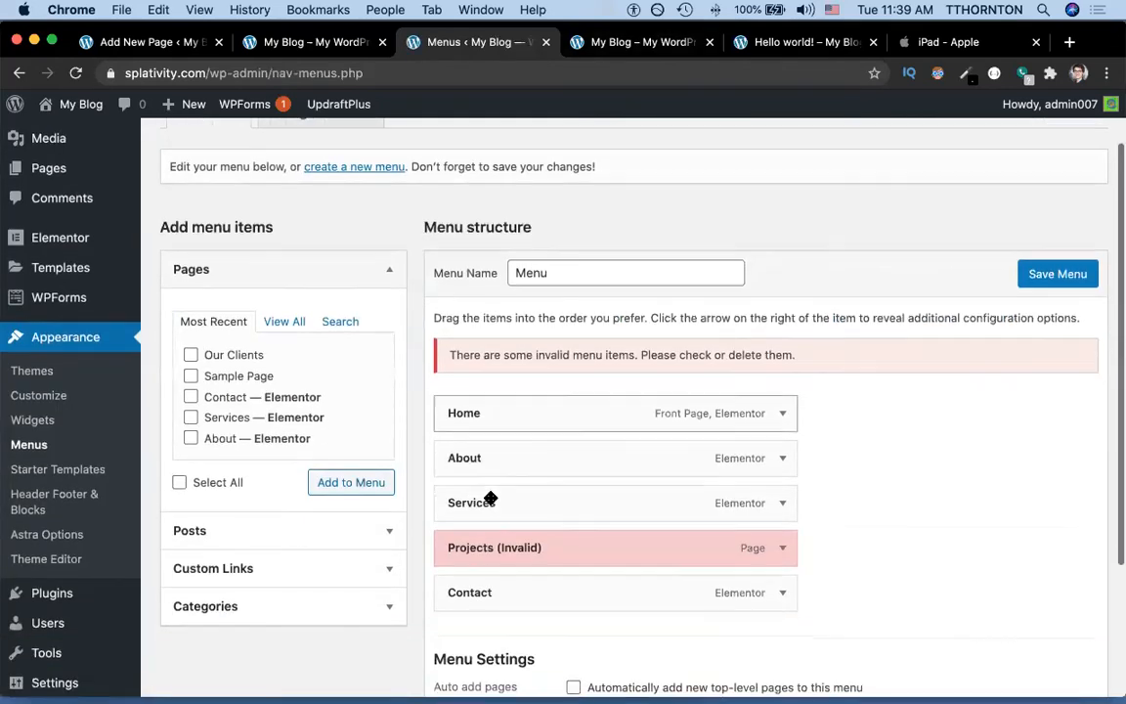
# Remove the invalid Projects item from the menu structure.
pyautogui.click(782, 547)
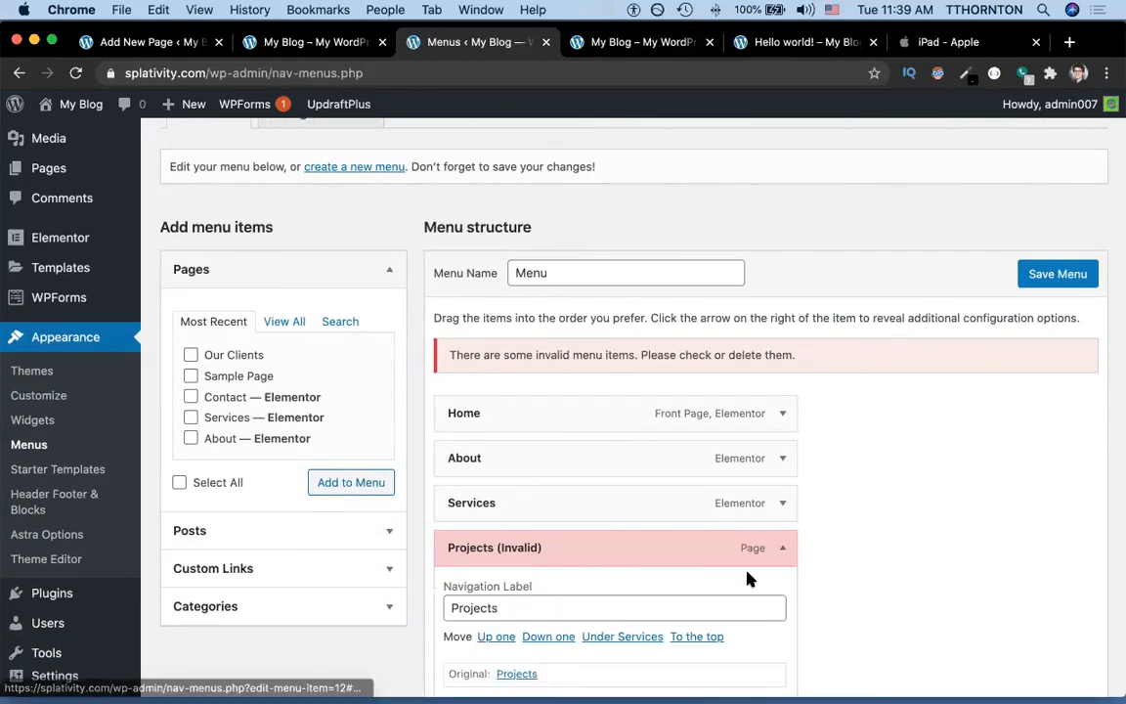
pyautogui.scroll(-2, 747, 578)
pyautogui.scroll(-2, 747, 579)
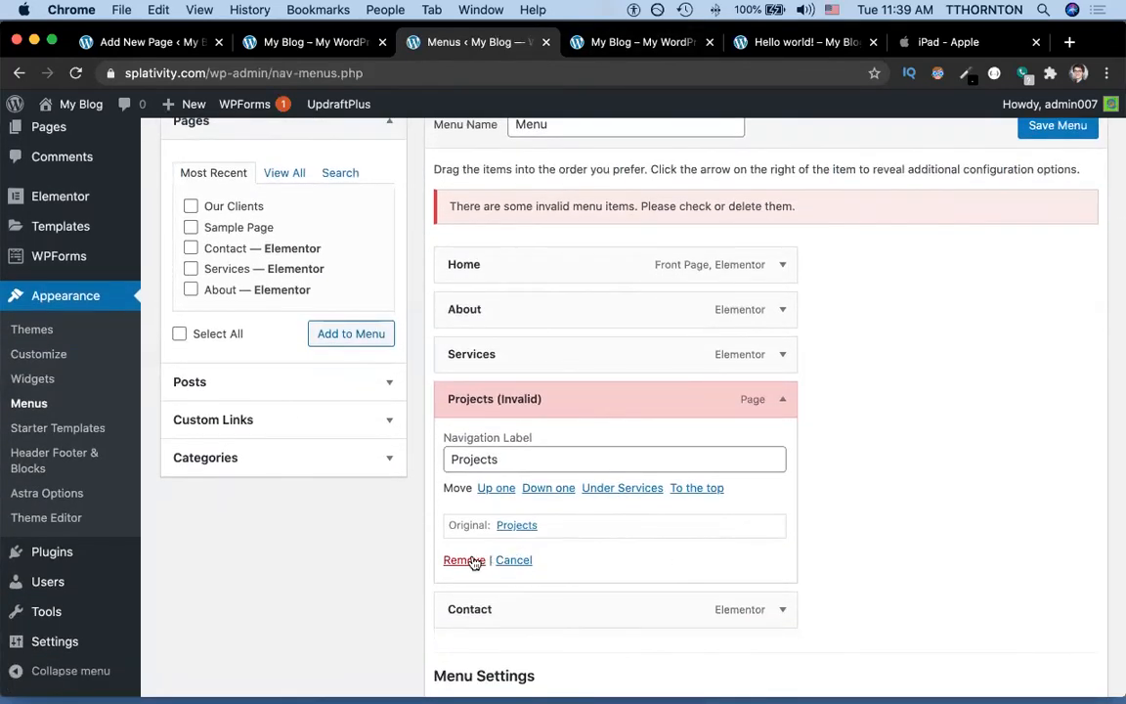
pyautogui.click(464, 560)
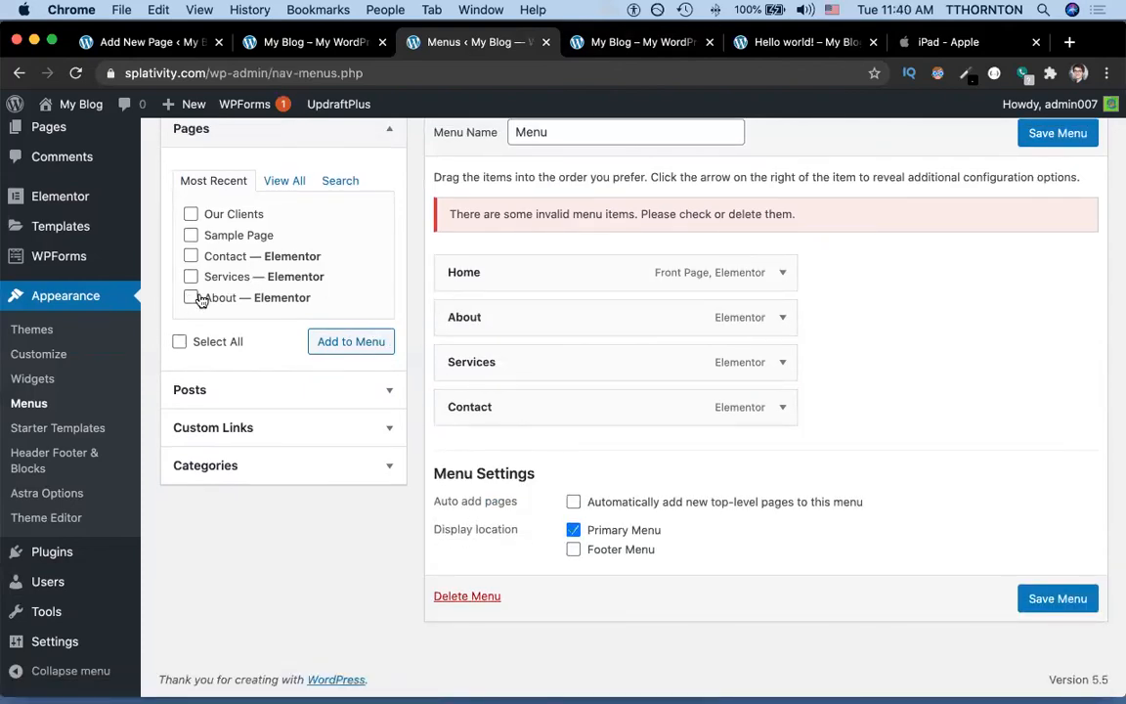
# Add the Our Clients page to the menu, place it between Services and Contact, and save the menu.
pyautogui.scroll(1, 274, 340)
pyautogui.scroll(2, 278, 340)
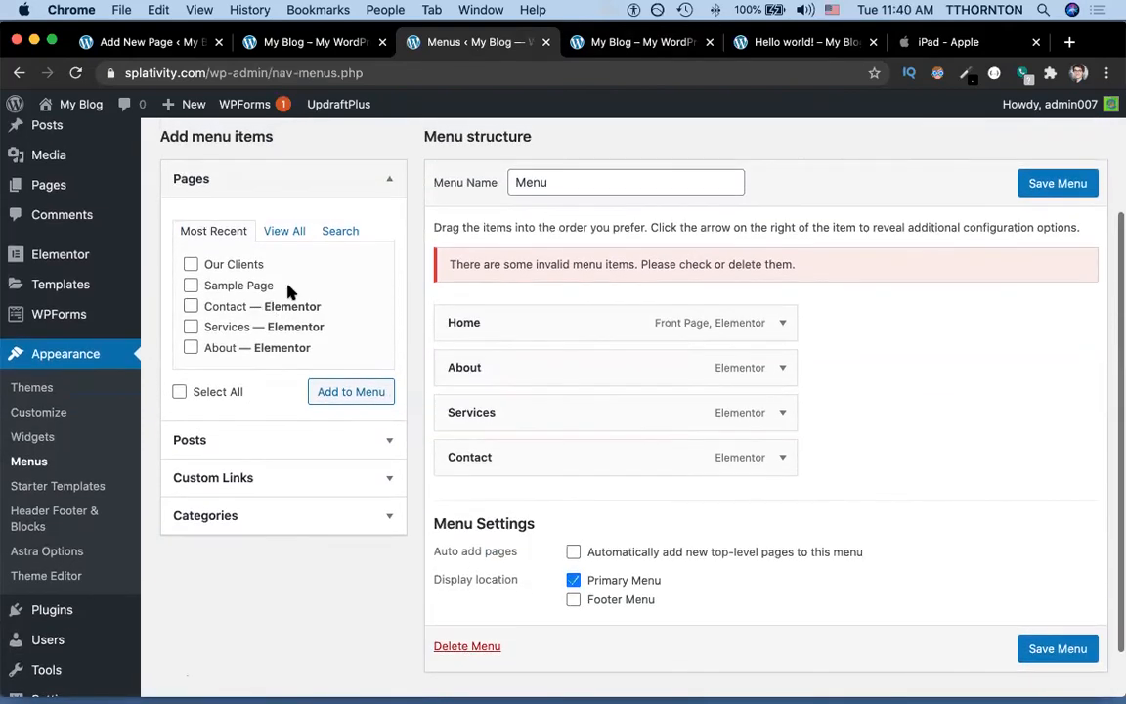
pyautogui.click(284, 231)
pyautogui.scroll(-1, 225, 327)
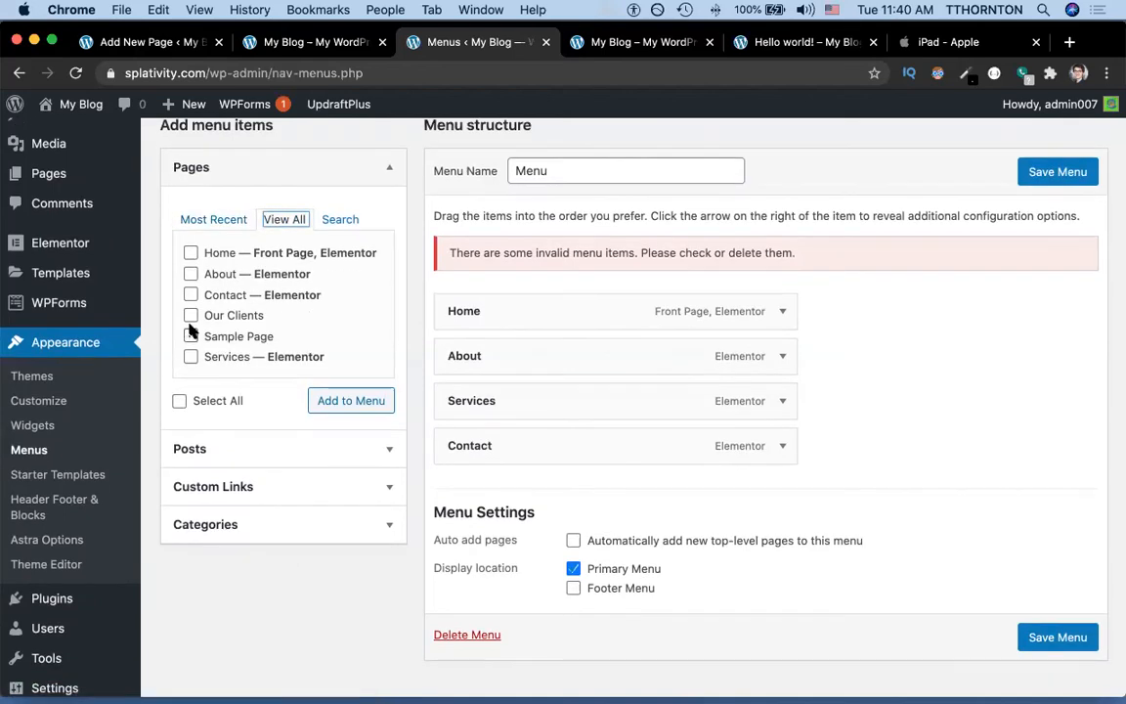
pyautogui.click(191, 314)
pyautogui.click(354, 404)
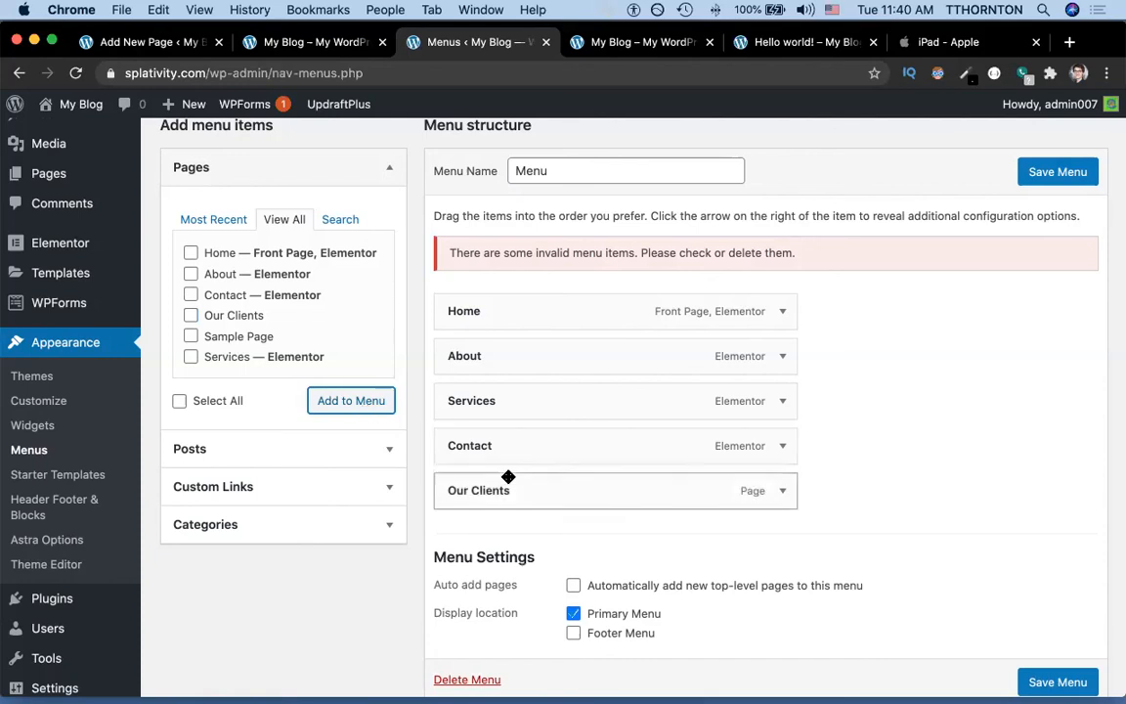
pyautogui.moveTo(503, 488); pyautogui.dragTo(452, 442)
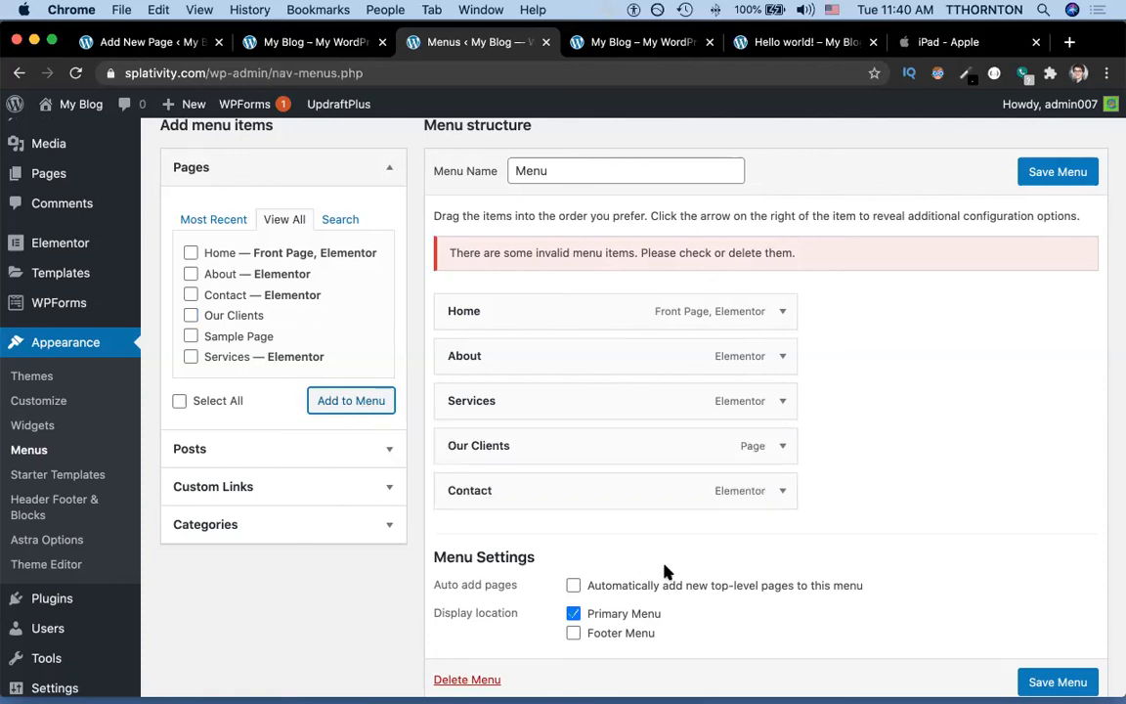
pyautogui.click(1050, 171)
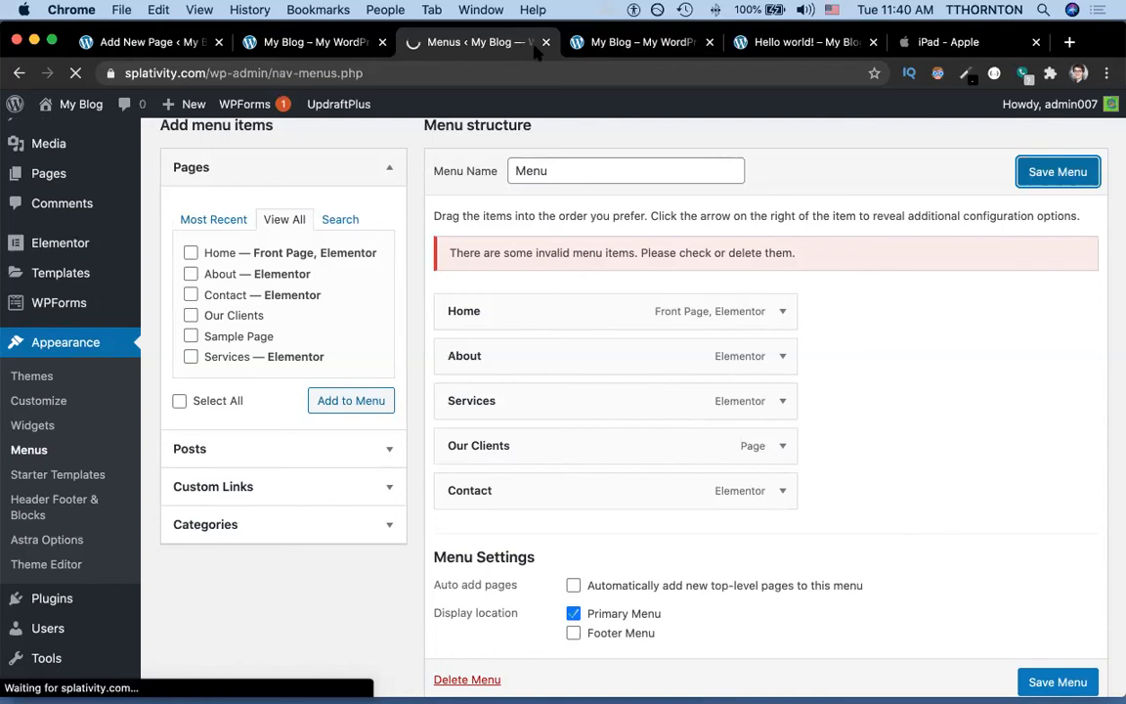
# Reload the live home page, view Our Clients from its navigation, and return to Home.
pyautogui.click(288, 39)
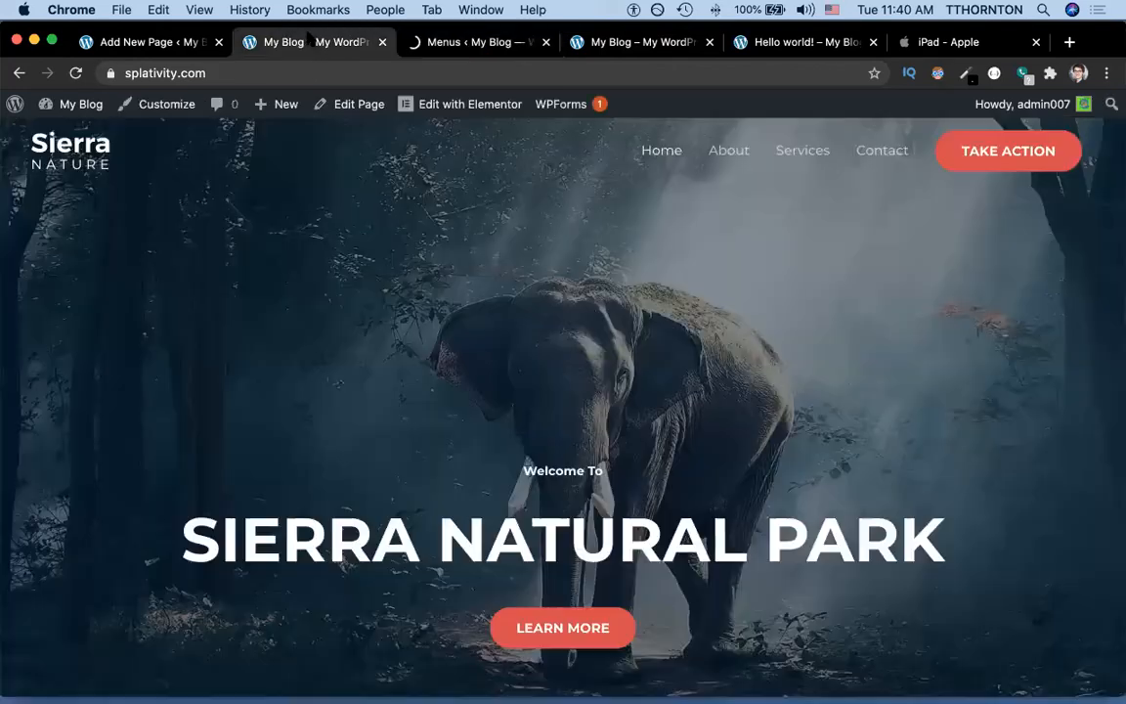
pyautogui.click(430, 105)
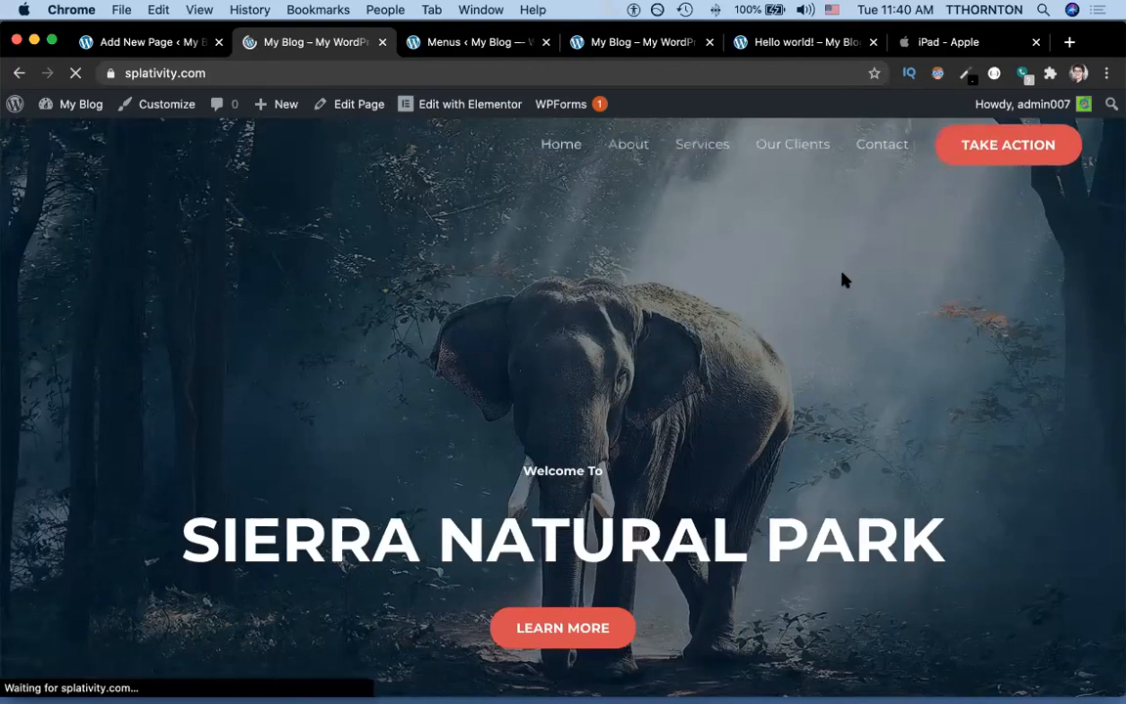
pyautogui.click(774, 157)
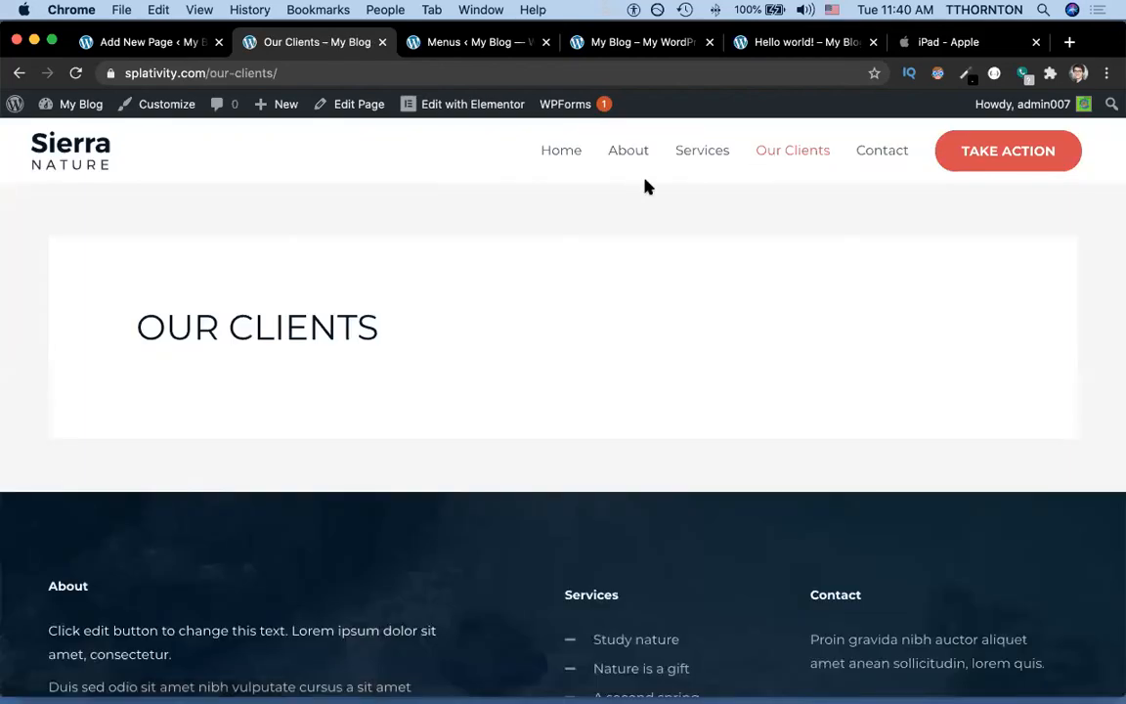
pyautogui.click(566, 159)
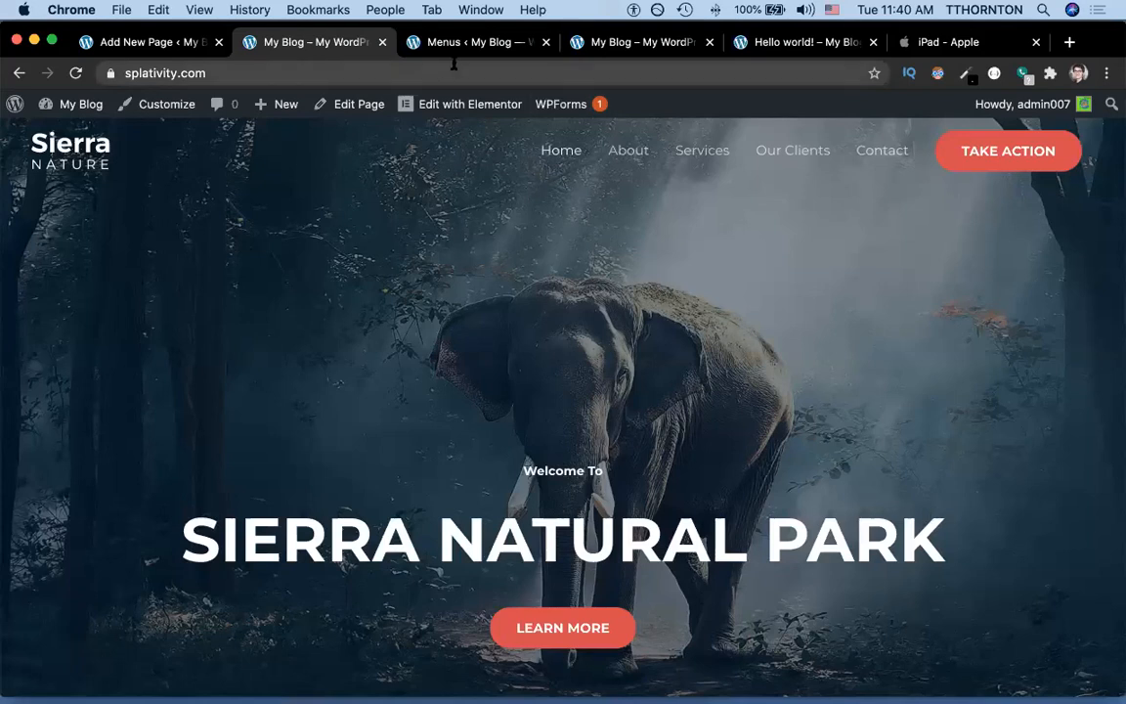
pyautogui.click(271, 76)
pyautogui.click(271, 75)
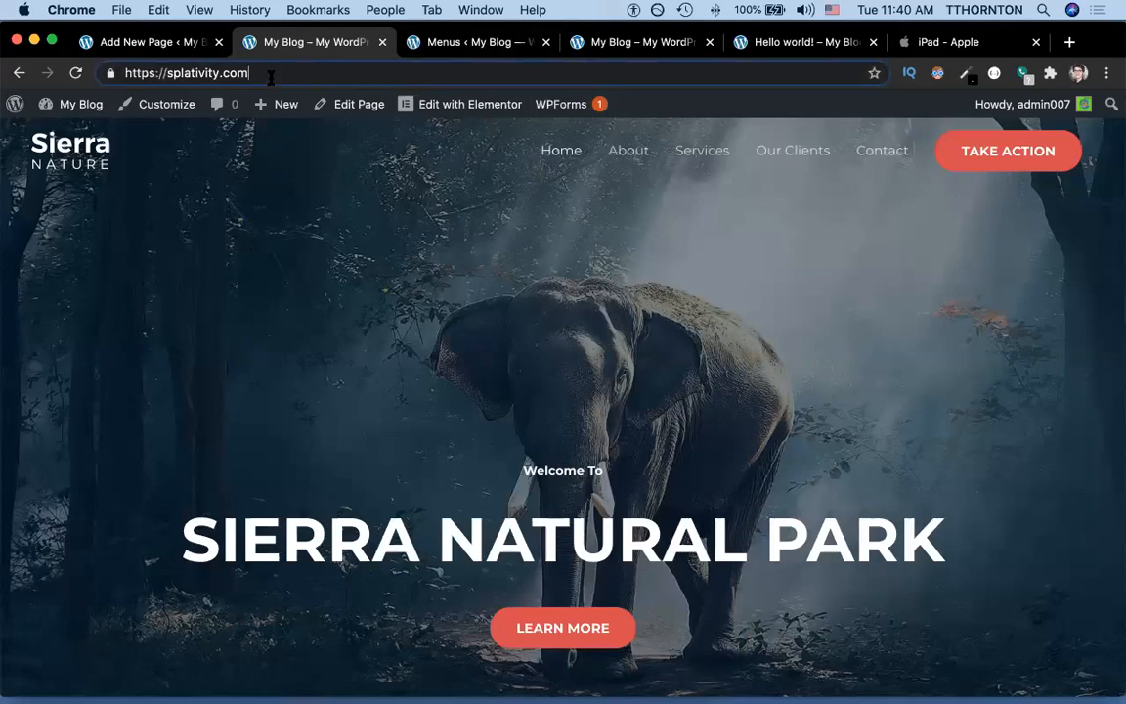
pyautogui.write('/hello-world/')
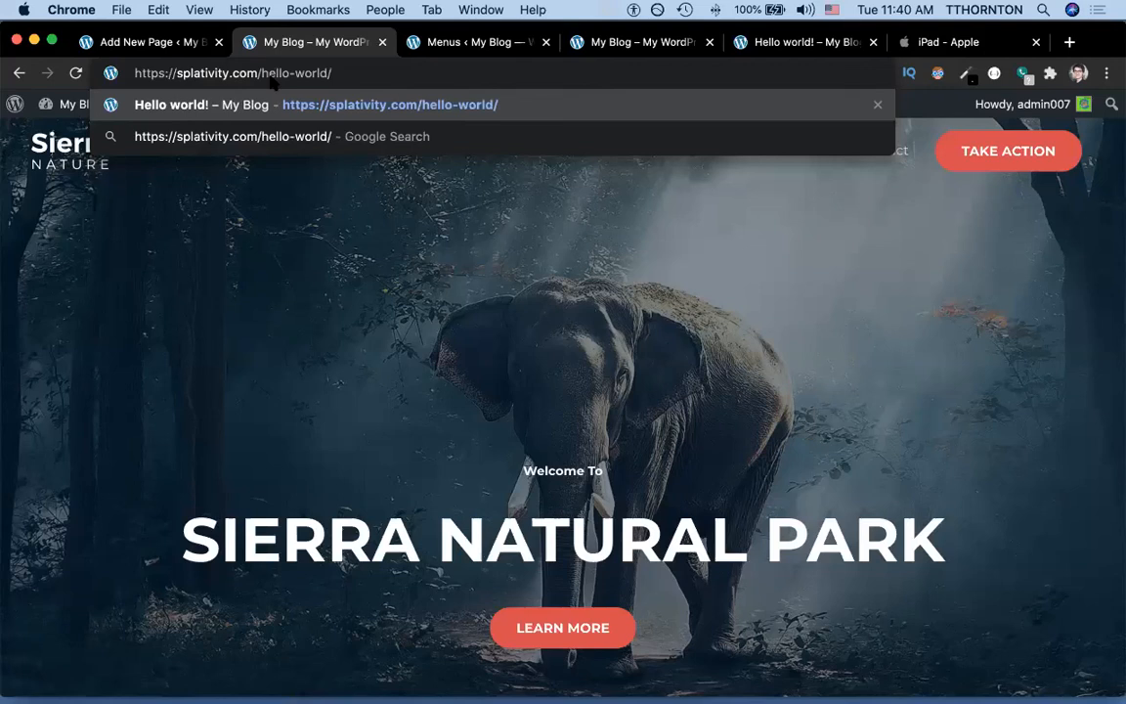
pyautogui.click(270, 77)
pyautogui.write('2020/')
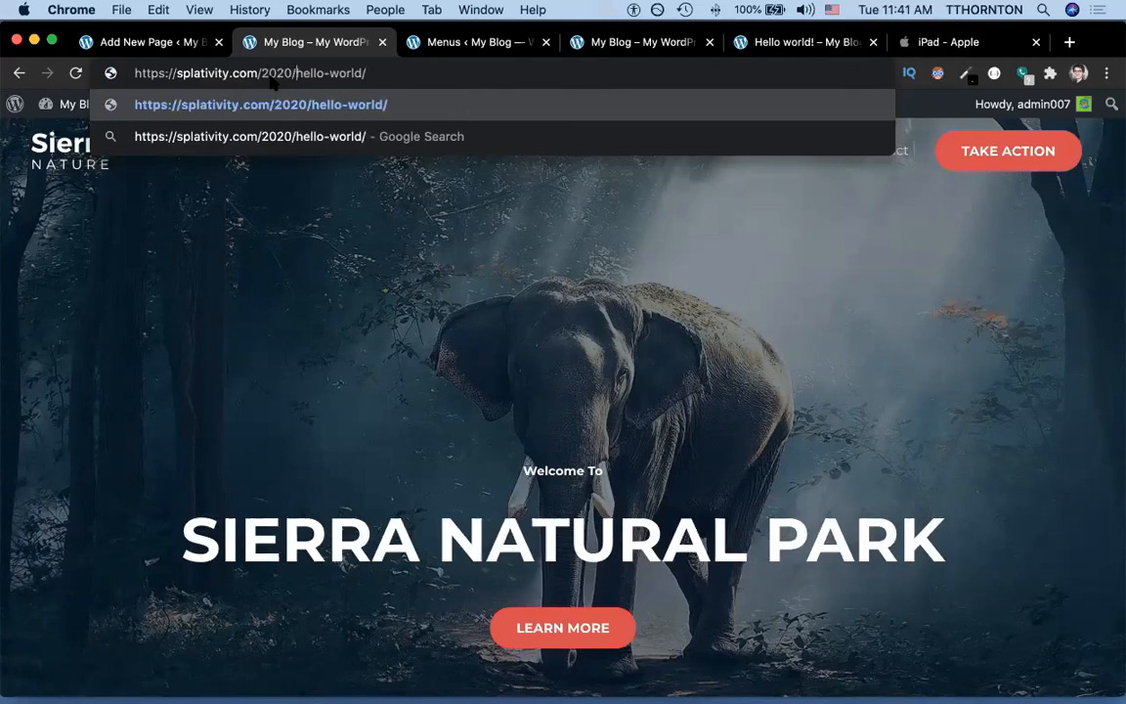
pyautogui.write('08/16/')
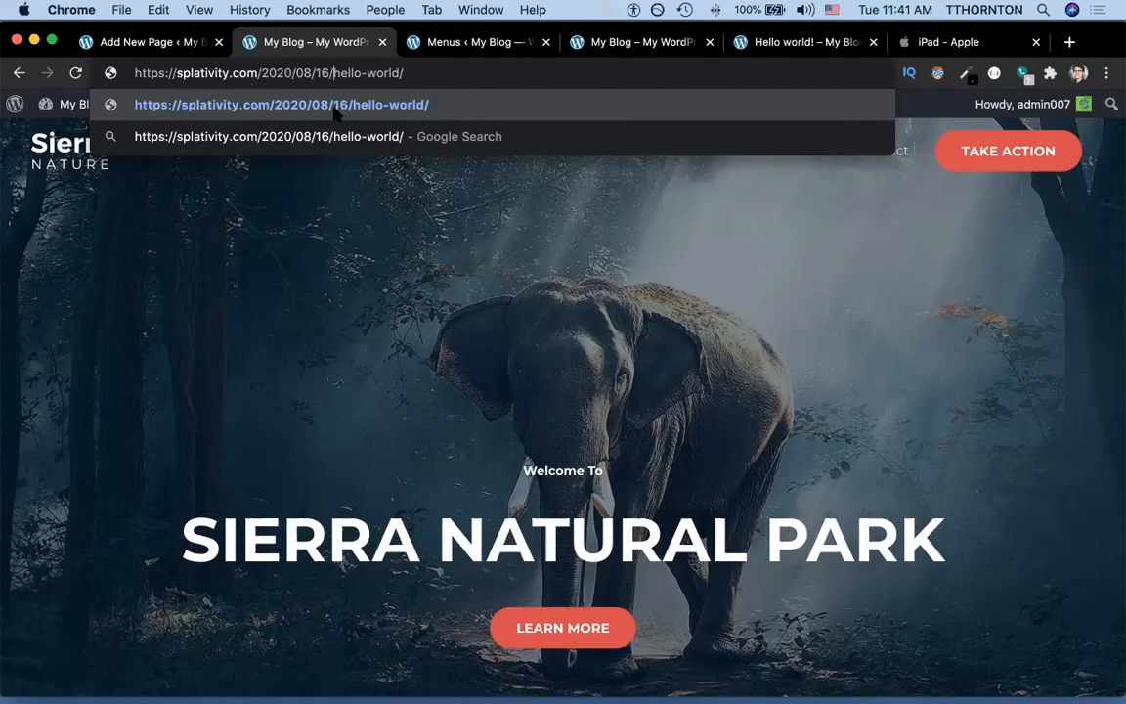
# Load the splativity.com/wp-admin/ dashboard in the tab that holds the Our Clients page editor.
pyautogui.click(156, 43)
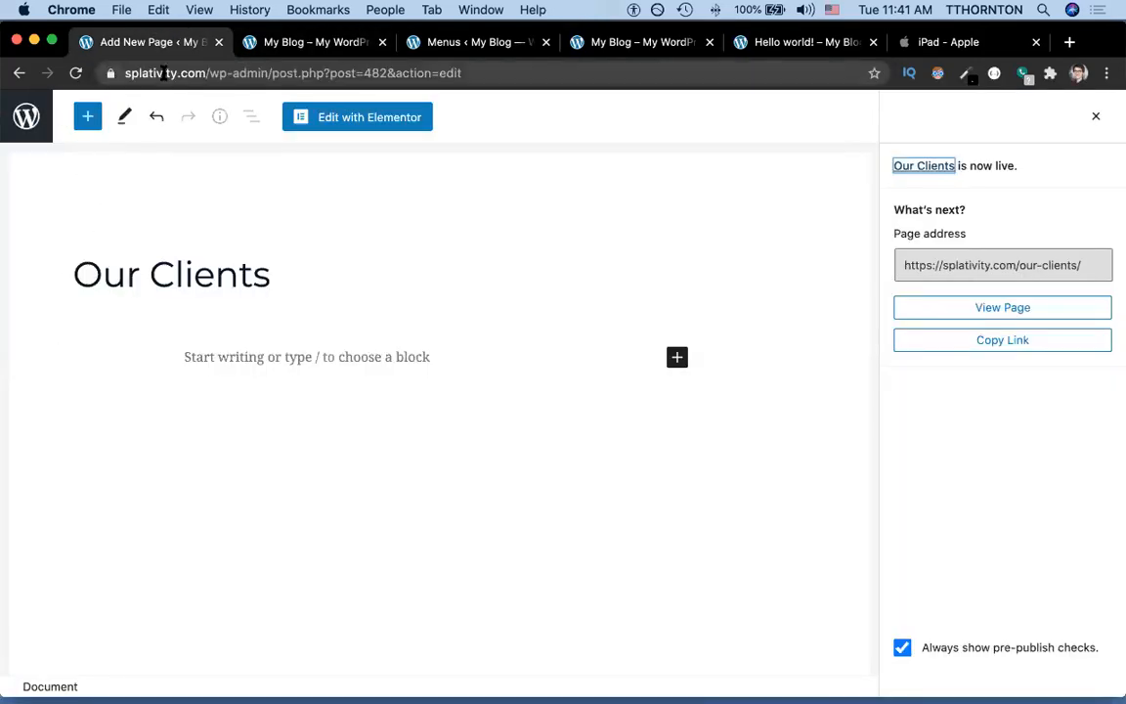
pyautogui.moveTo(265, 72); pyautogui.dragTo(505, 72)
pyautogui.press('BackSpace')
pyautogui.press('Return')
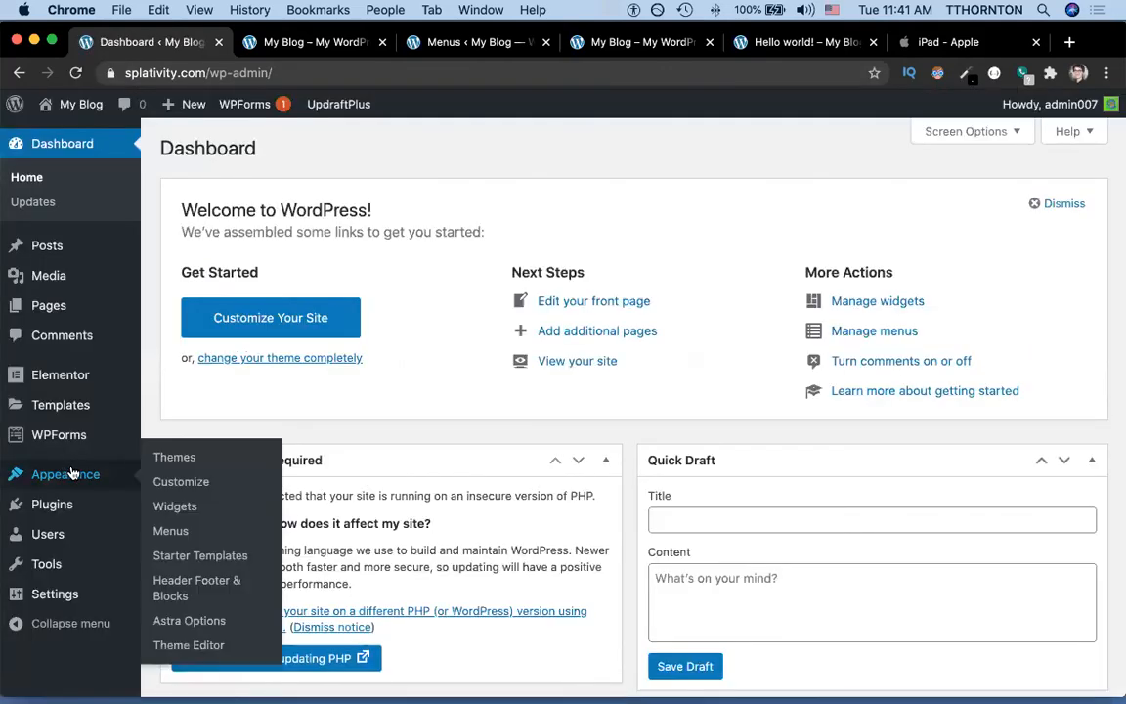
# Open the installed themes and search the themes available to add for "astra".
pyautogui.click(172, 456)
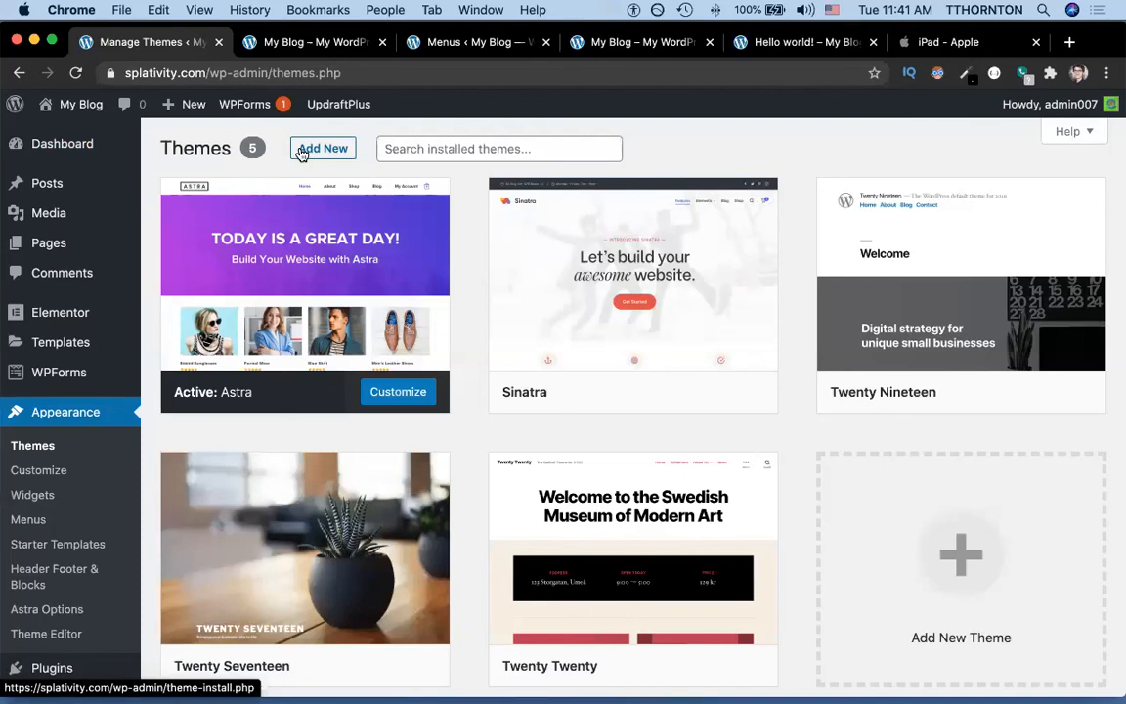
pyautogui.click(301, 154)
pyautogui.click(972, 198)
pyautogui.write('astra')
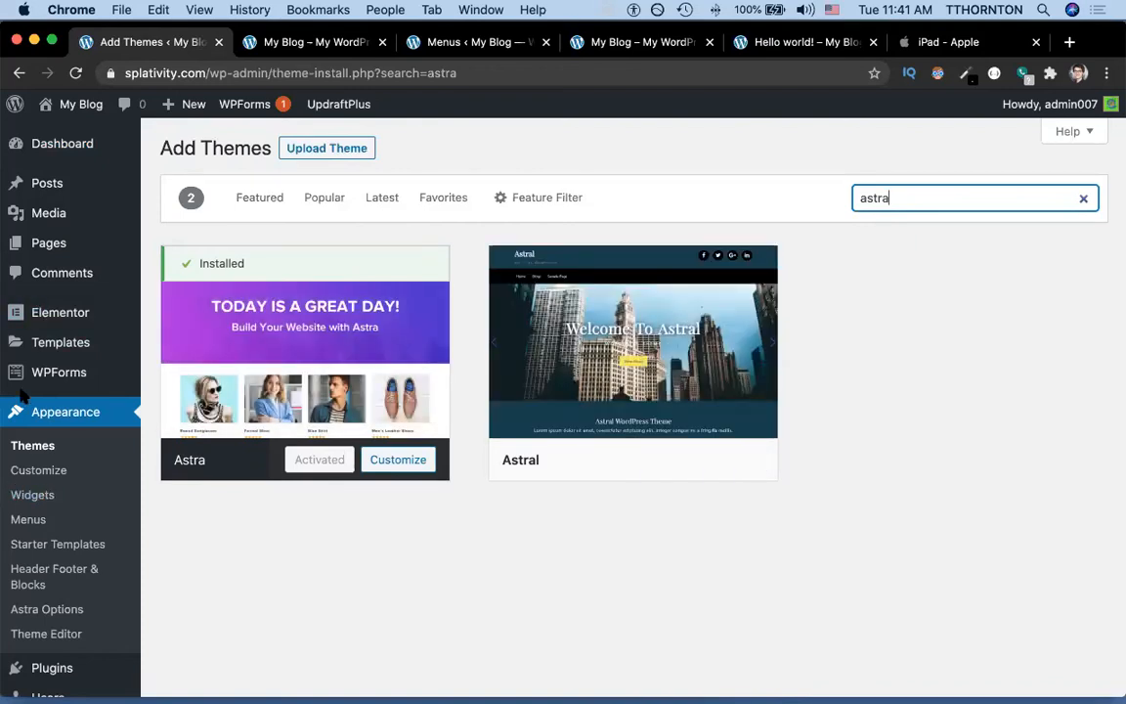
# Open the page for adding new plugins and look over the featured ones.
pyautogui.scroll(-1, 51, 506)
pyautogui.moveTo(50, 610)
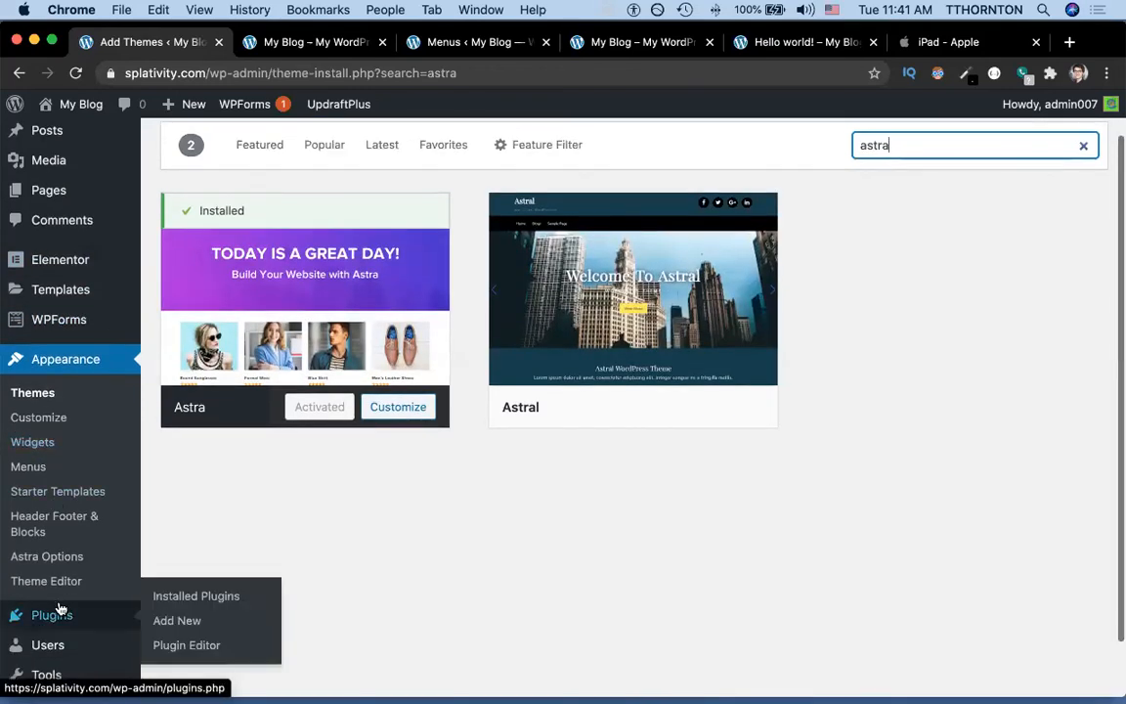
pyautogui.click(167, 619)
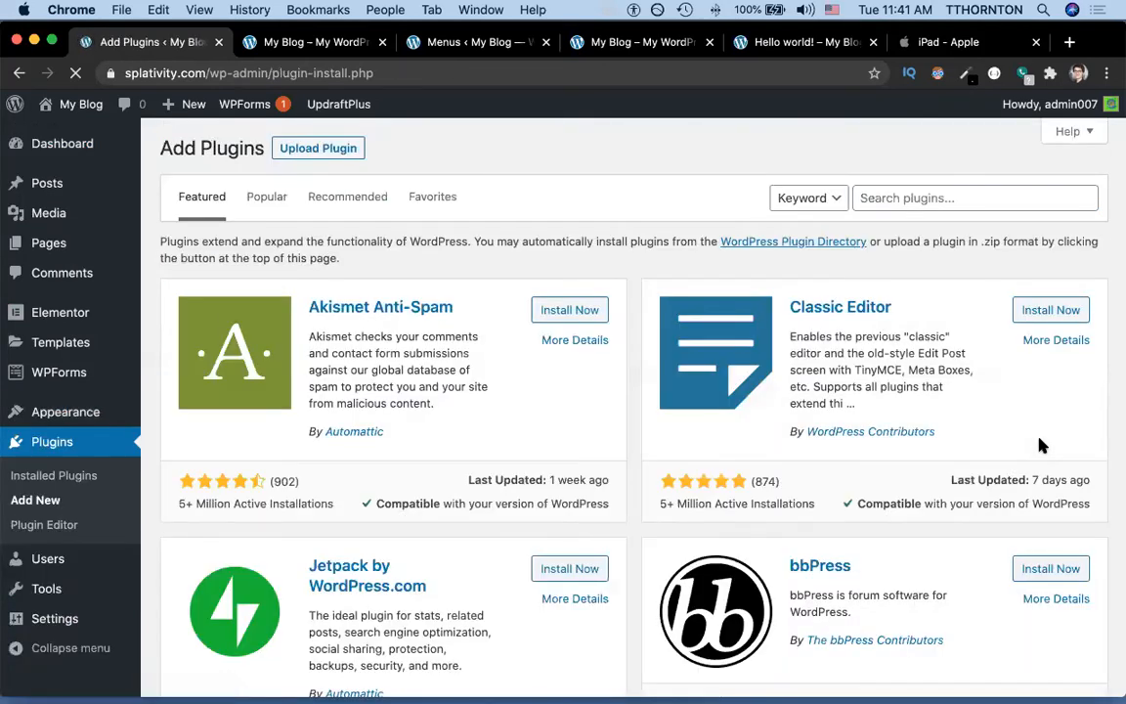
pyautogui.scroll(-1, 322, 508)
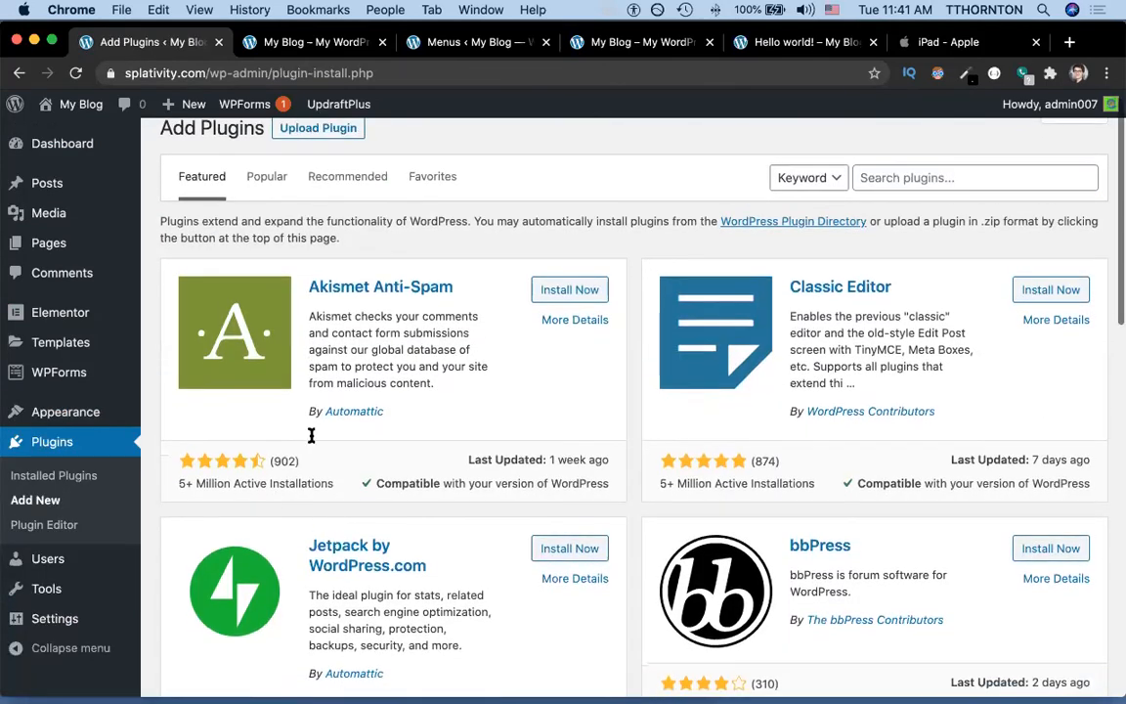
# Open the Starter Templates library and show its category and Free/Agency filter options.
pyautogui.moveTo(98, 412)
pyautogui.click(200, 513)
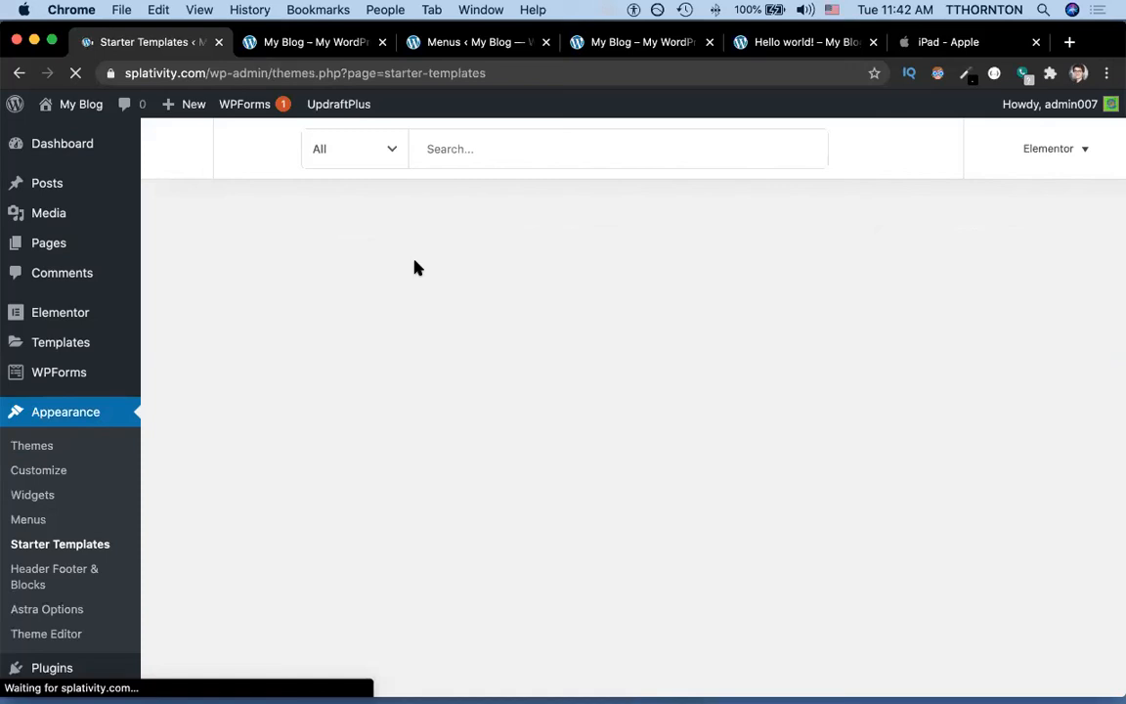
pyautogui.click(394, 150)
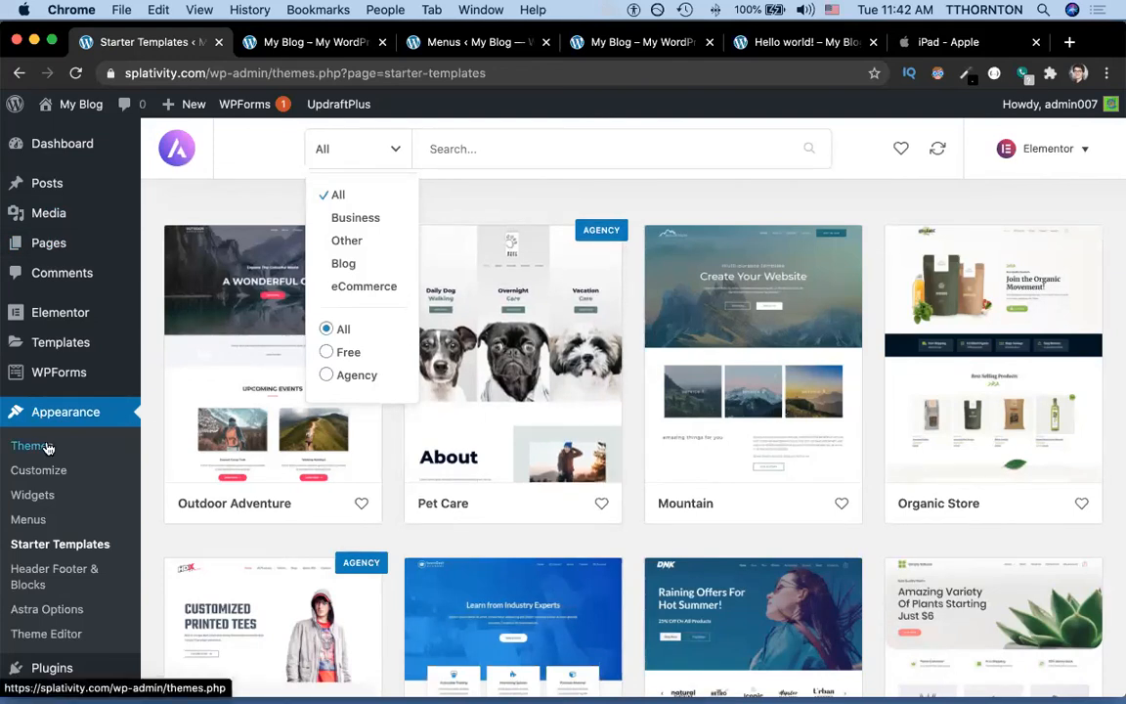
# Open the list of all pages, select Sample Page and Our Clients, and move only Our Clients to the trash.
pyautogui.click(57, 249)
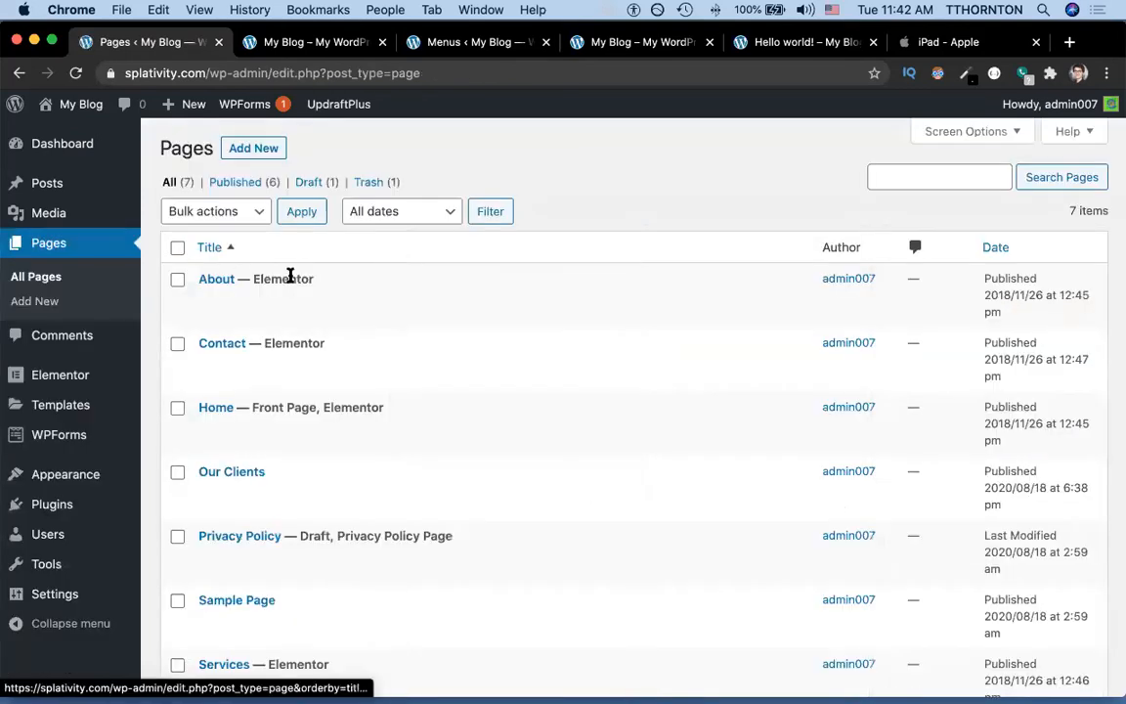
pyautogui.scroll(-1, 175, 537)
pyautogui.click(178, 558)
pyautogui.scroll(-3, 177, 562)
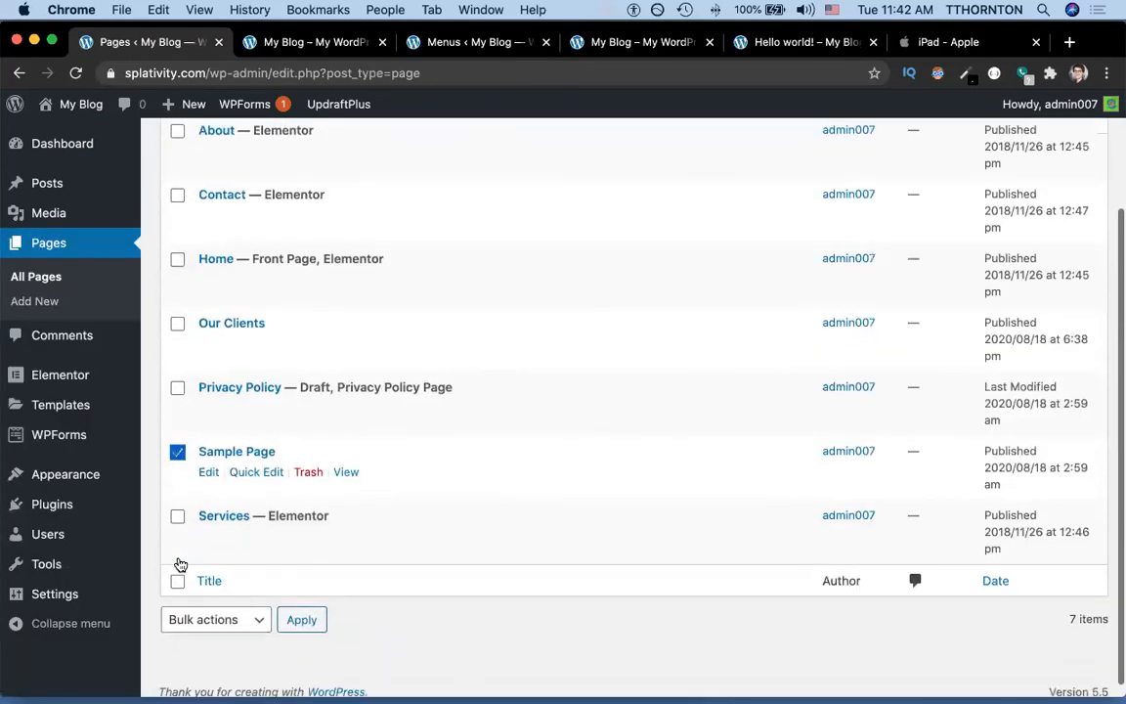
pyautogui.click(177, 311)
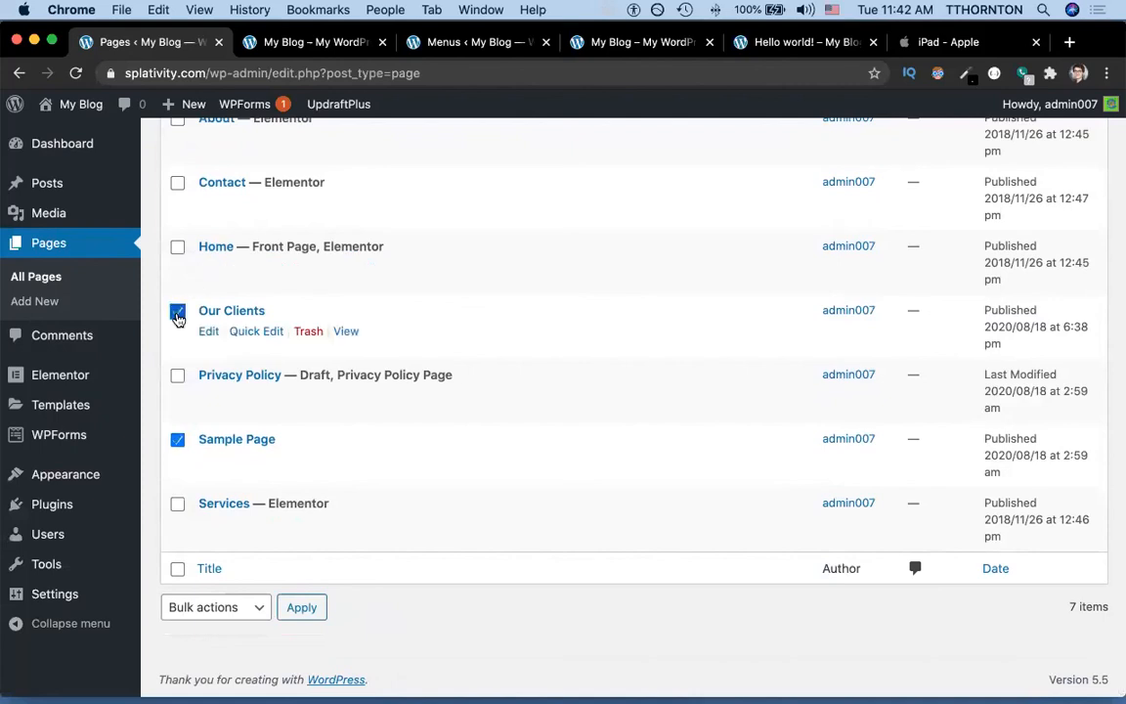
pyautogui.click(308, 331)
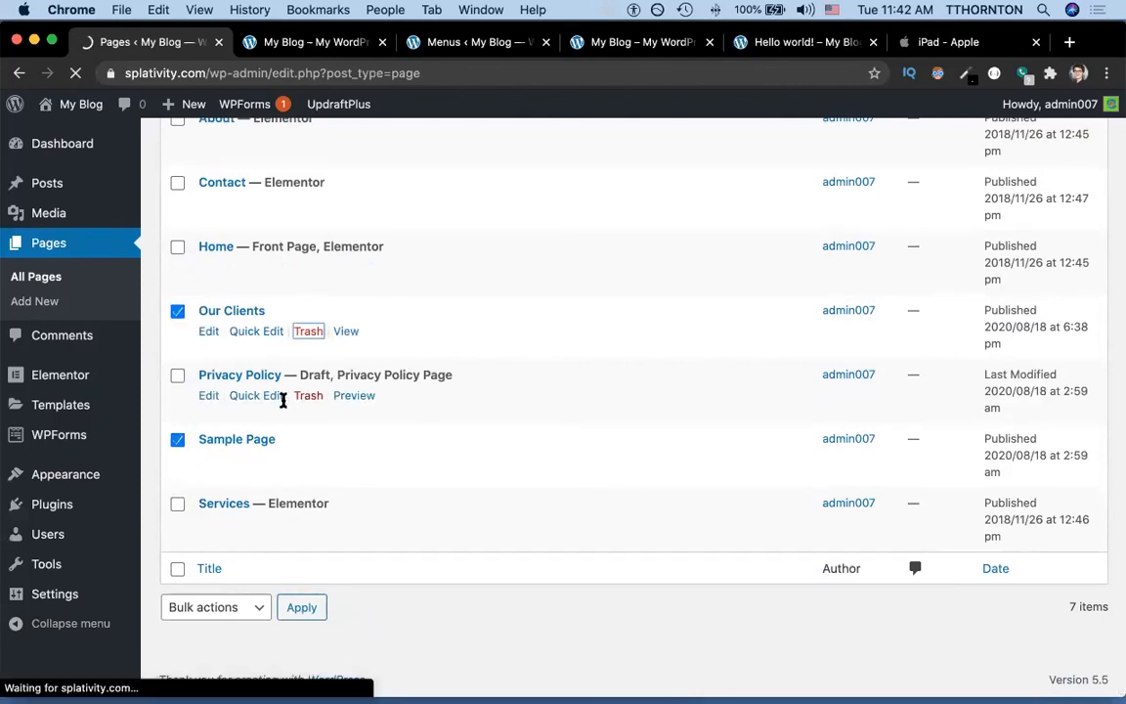
pyautogui.scroll(4, 293, 348)
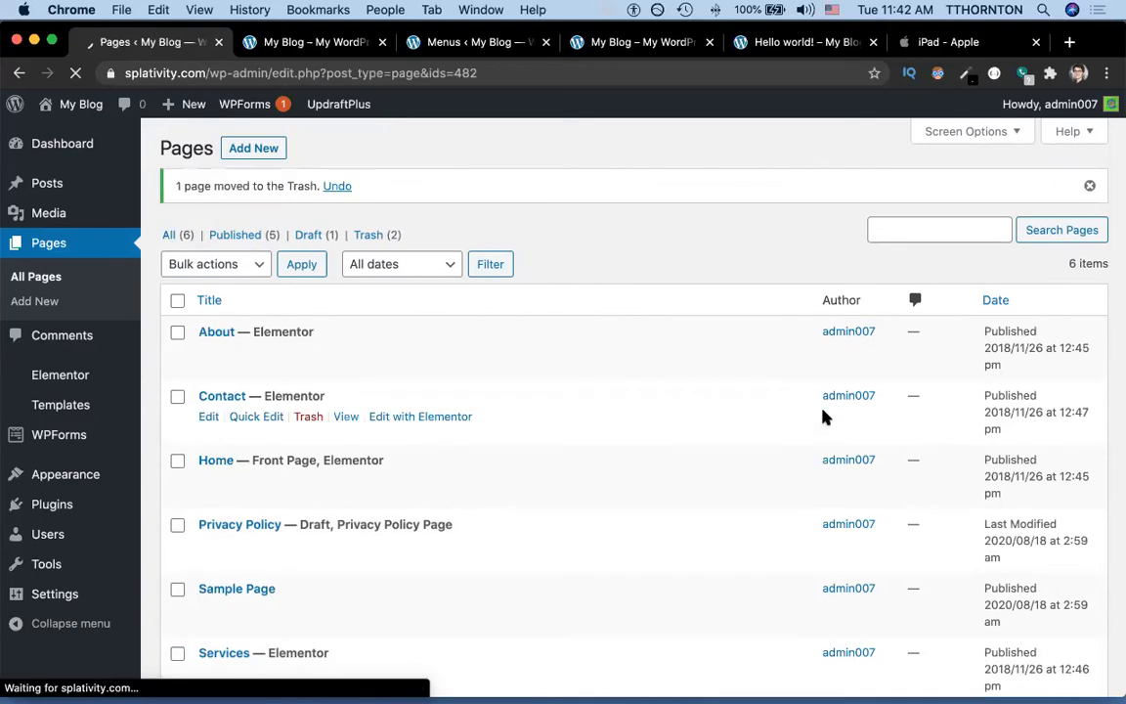
pyautogui.scroll(-3, 630, 432)
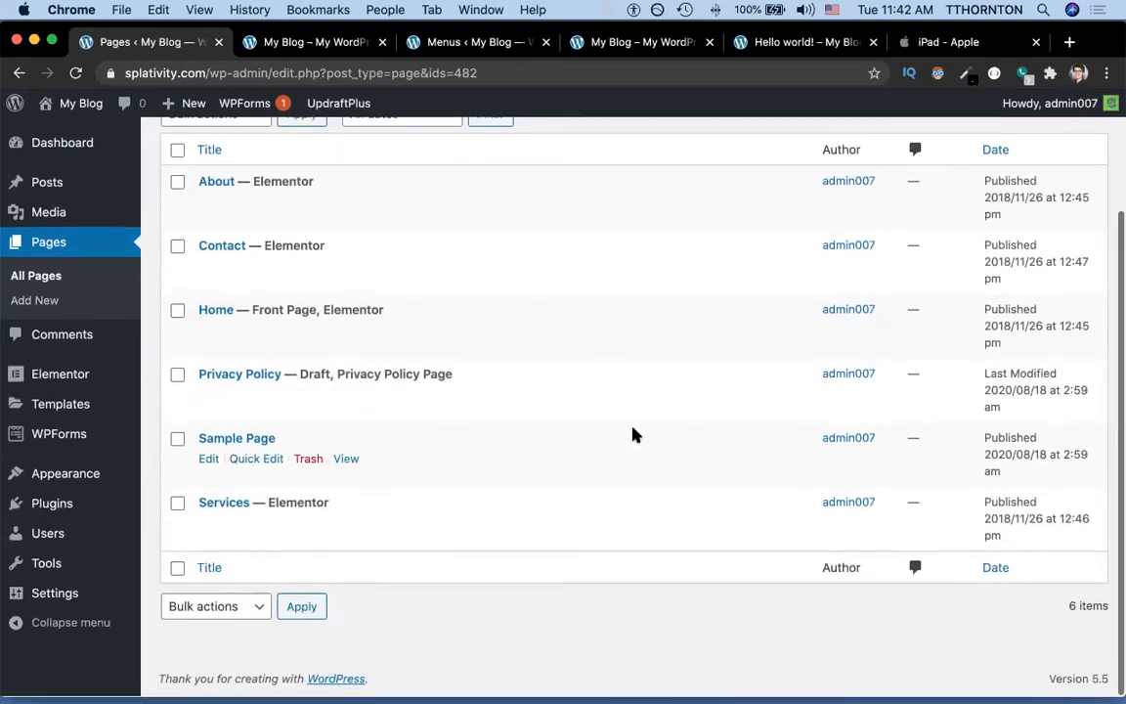
pyautogui.scroll(3, 632, 433)
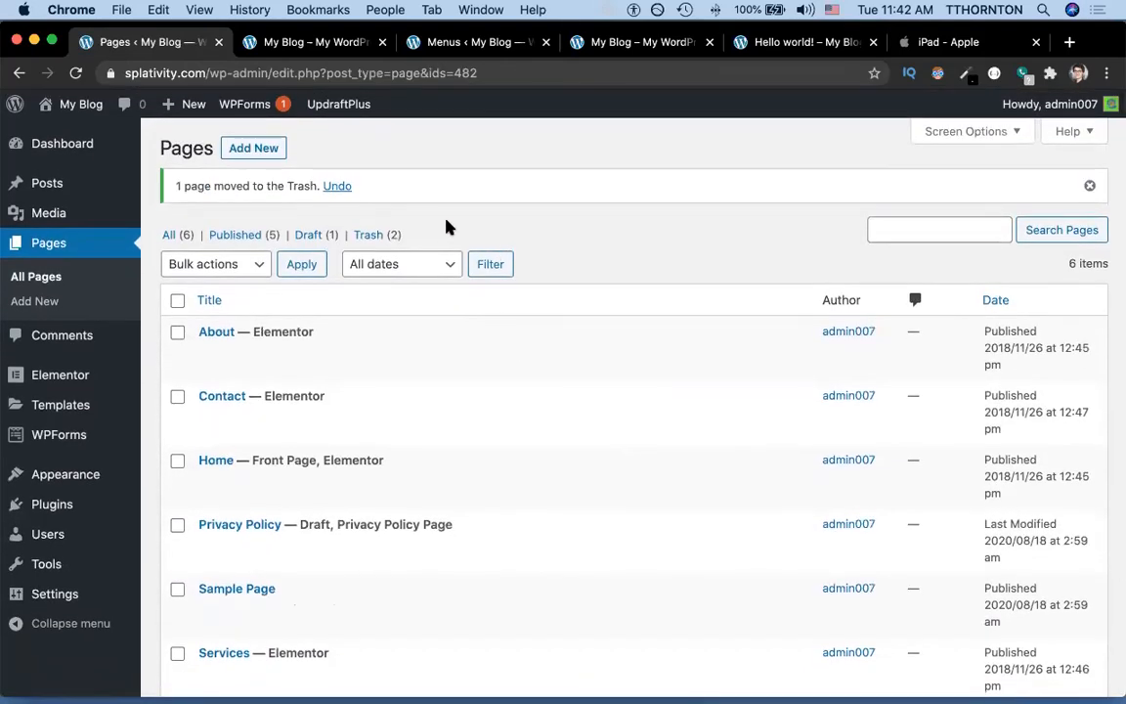